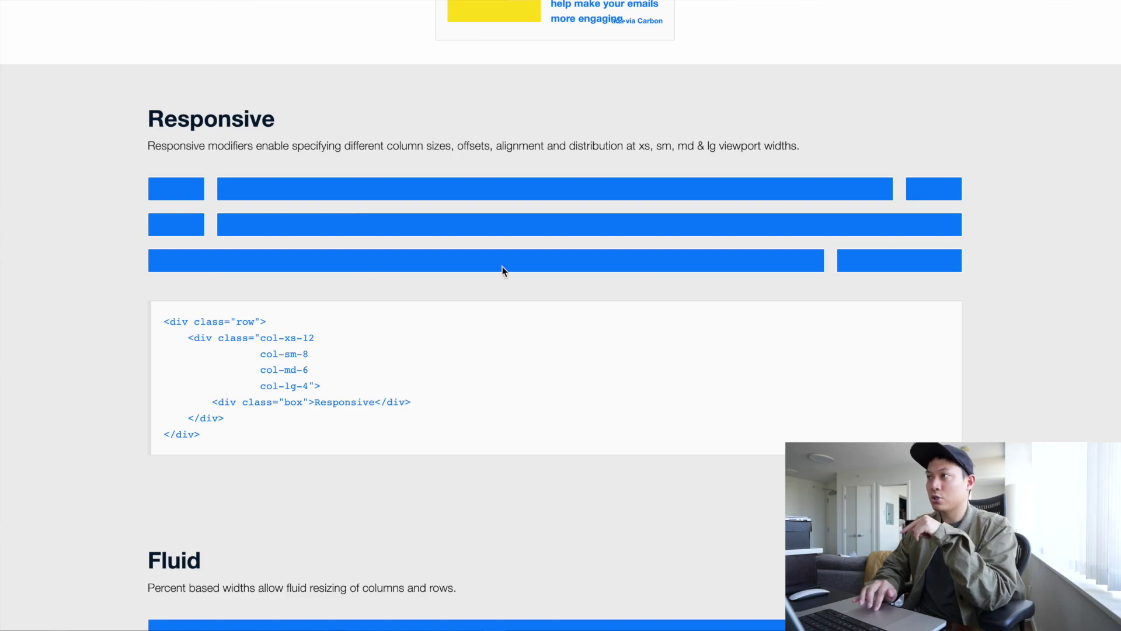
Inspect the wide bar in the first Responsive example row to examine its column classes in the page markup
right_click(388, 187)
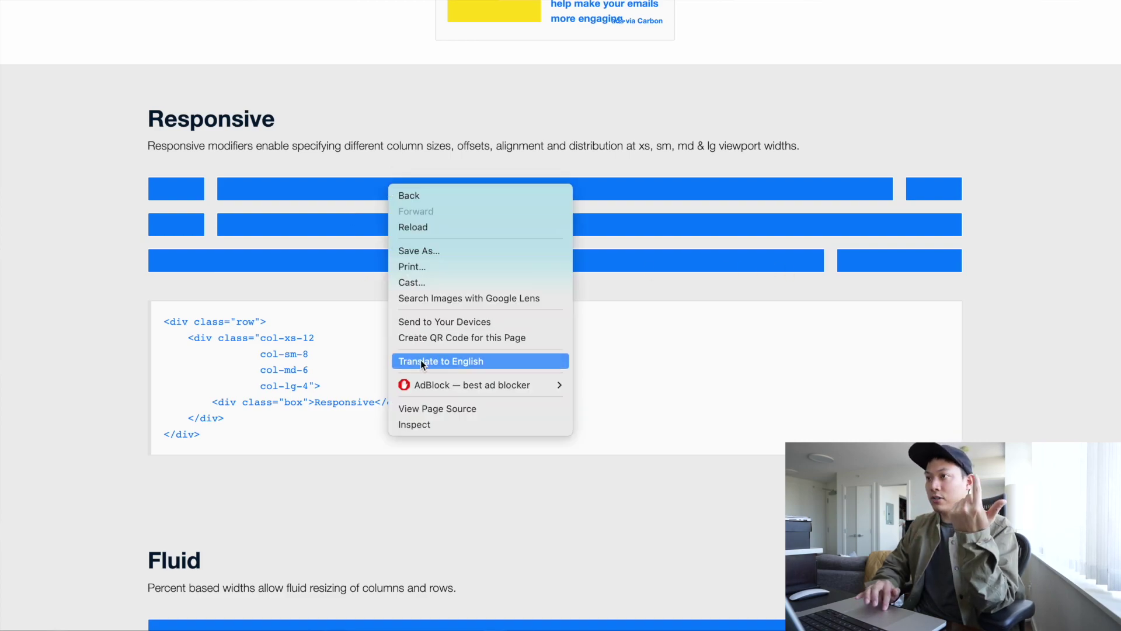
click(429, 426)
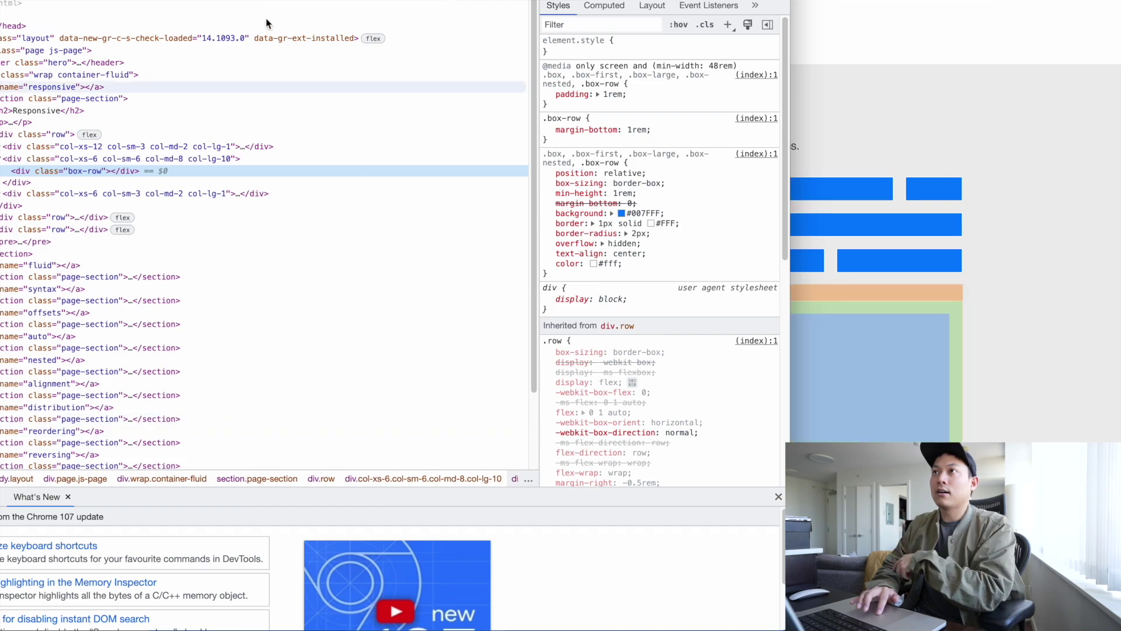
key(ctrl+shift+d)
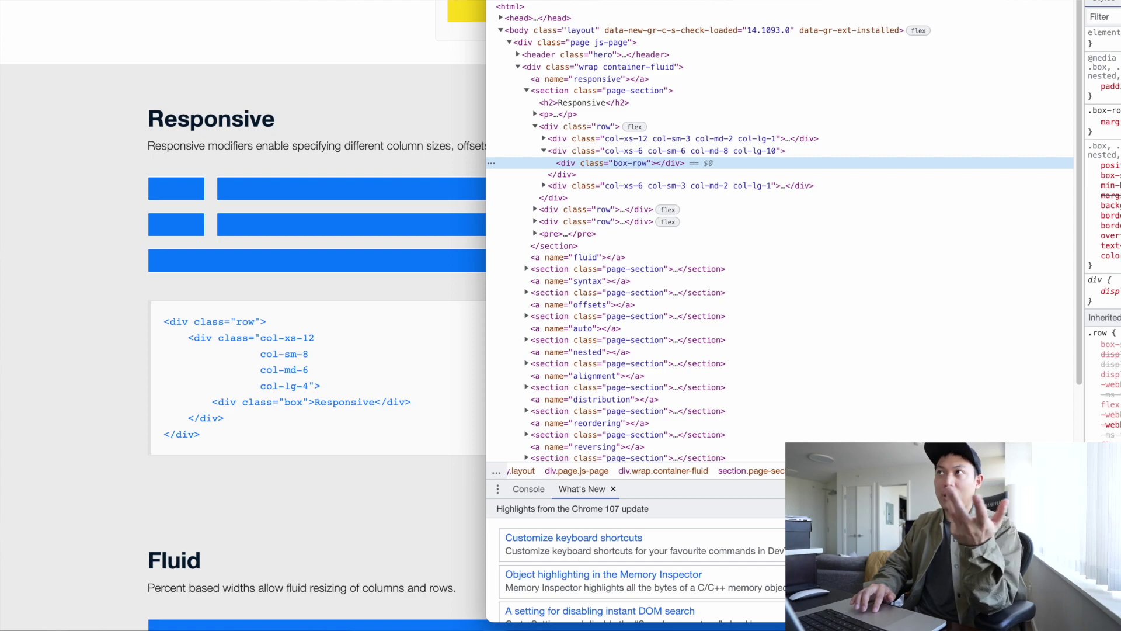
key(super+alt+i)
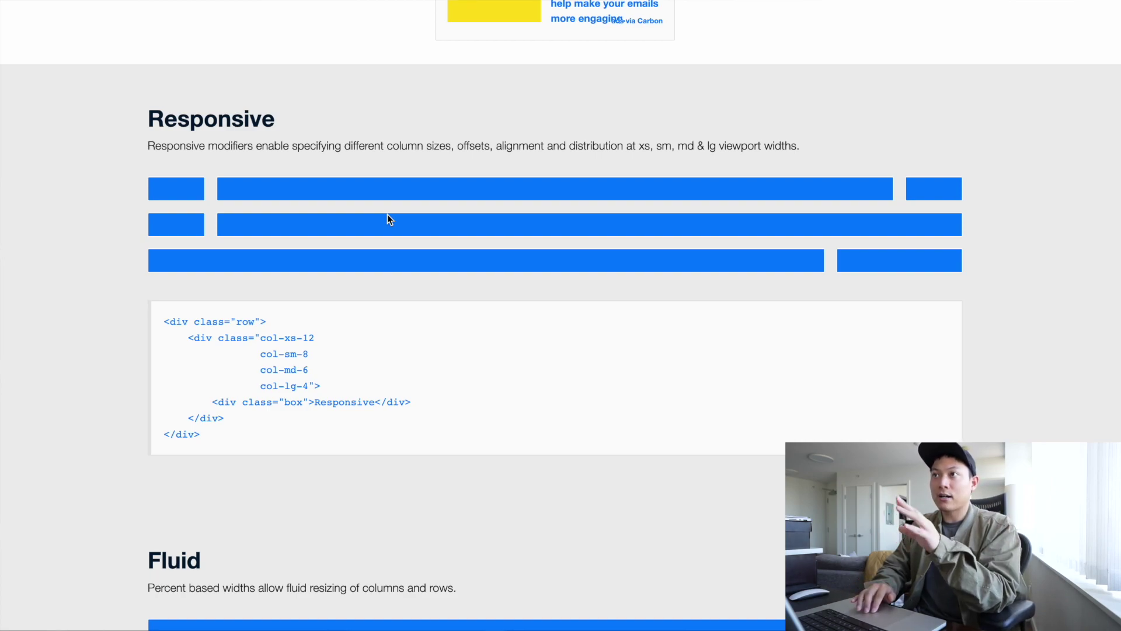
Inspect the narrow inner box of the Nested Grids example to examine how its rows and columns are nested
scroll(388, 219, down, 20)
scroll(389, 219, down, 15)
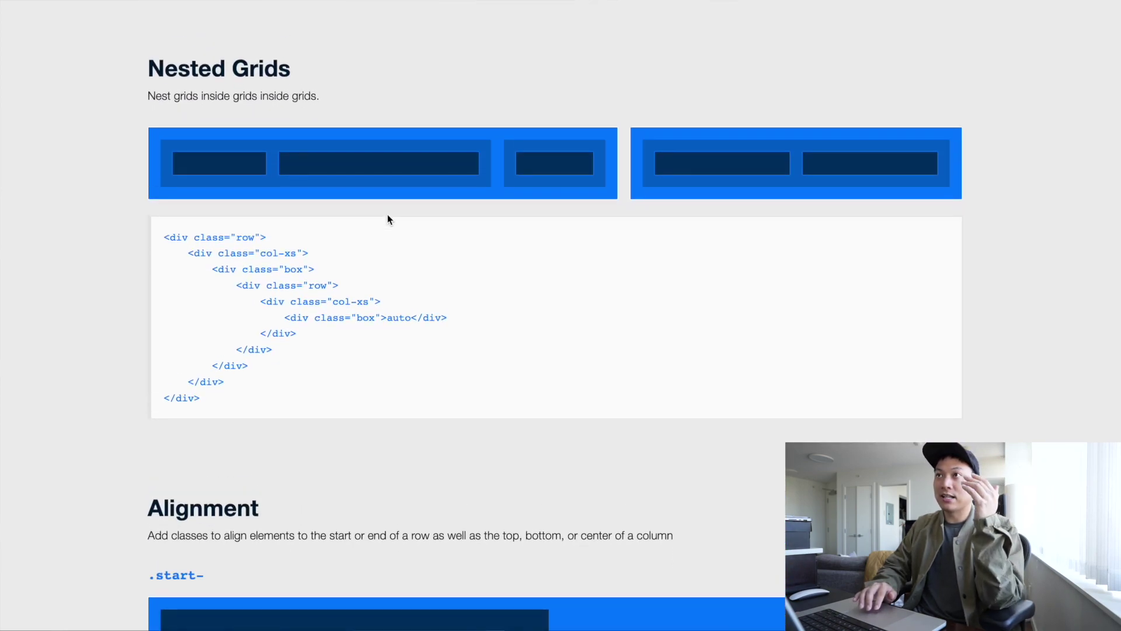
scroll(389, 217, up, 3)
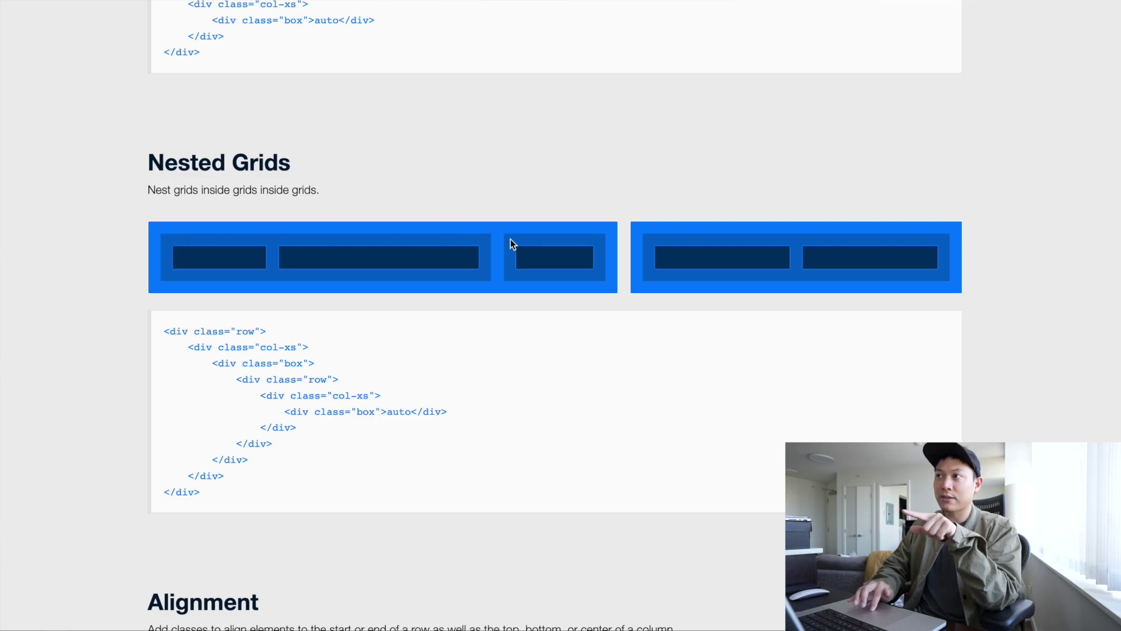
right_click(526, 241)
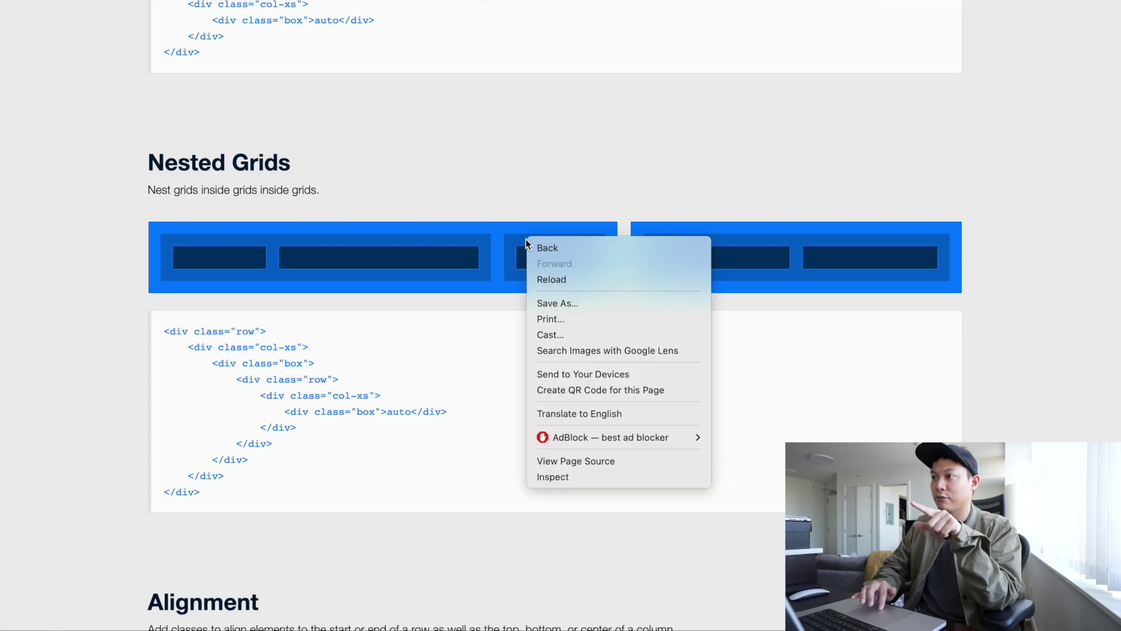
click(577, 471)
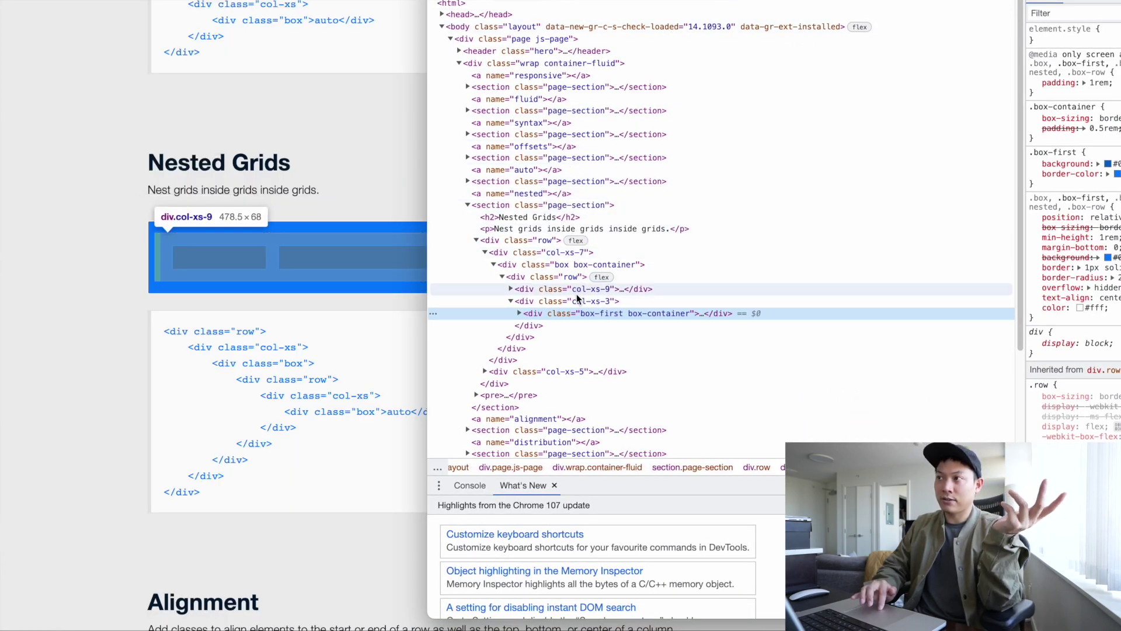
key(super+alt+i)
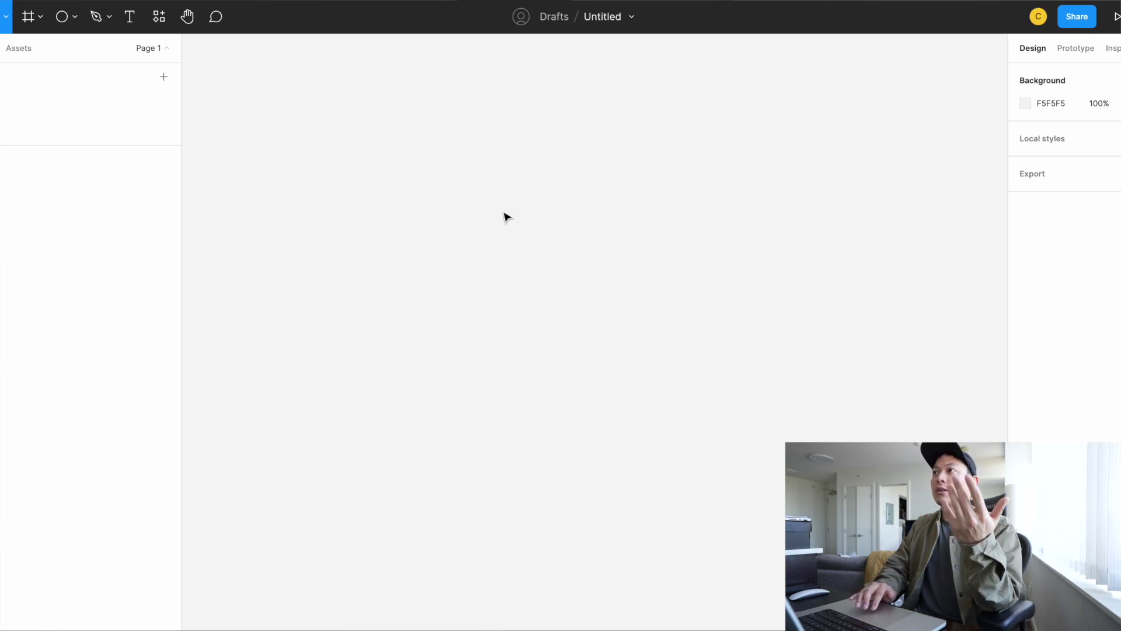
Switch to Figma and add a 1440 × 1024 Desktop frame to the empty canvas
click(32, 22)
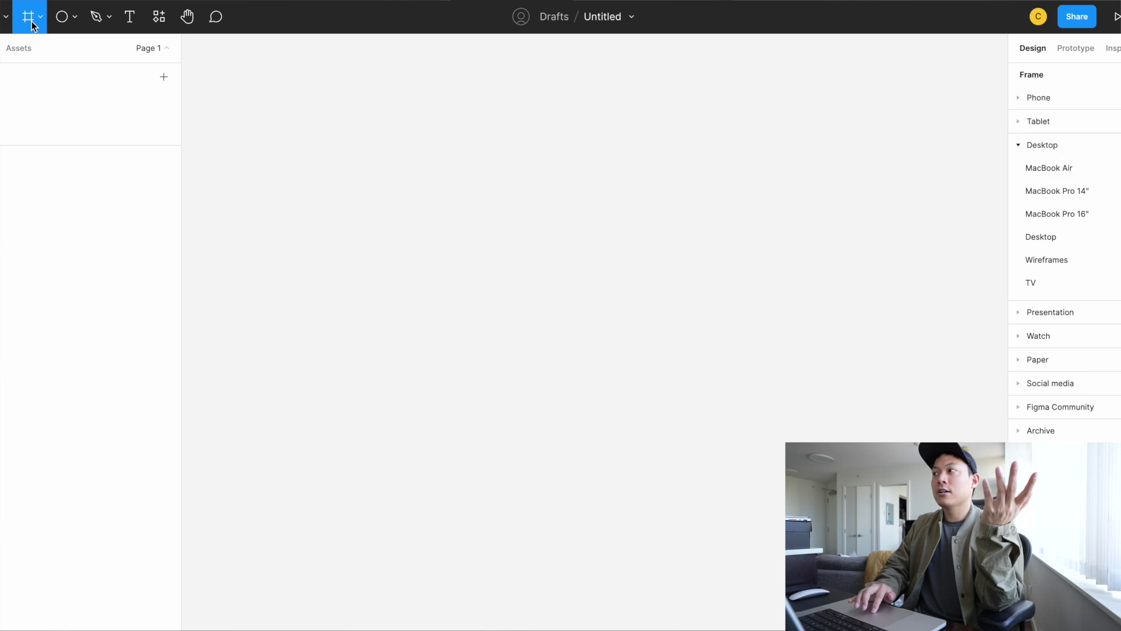
click(1113, 245)
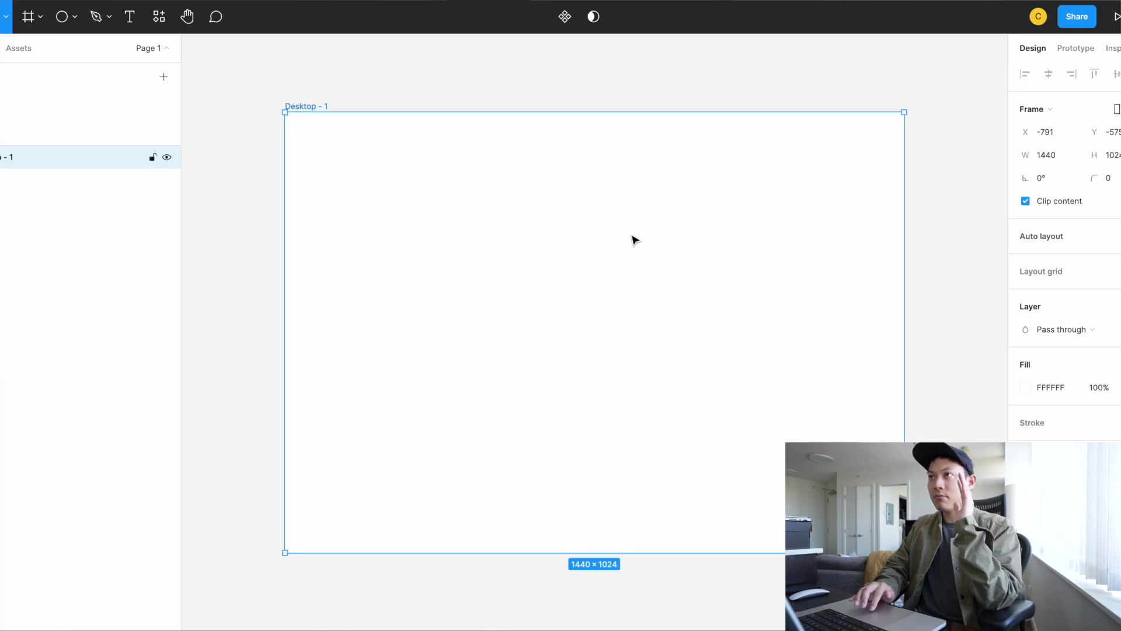
click(395, 95)
Add a layout grid of 12 stretched columns with a margin of 24 to the Desktop frame
click(321, 106)
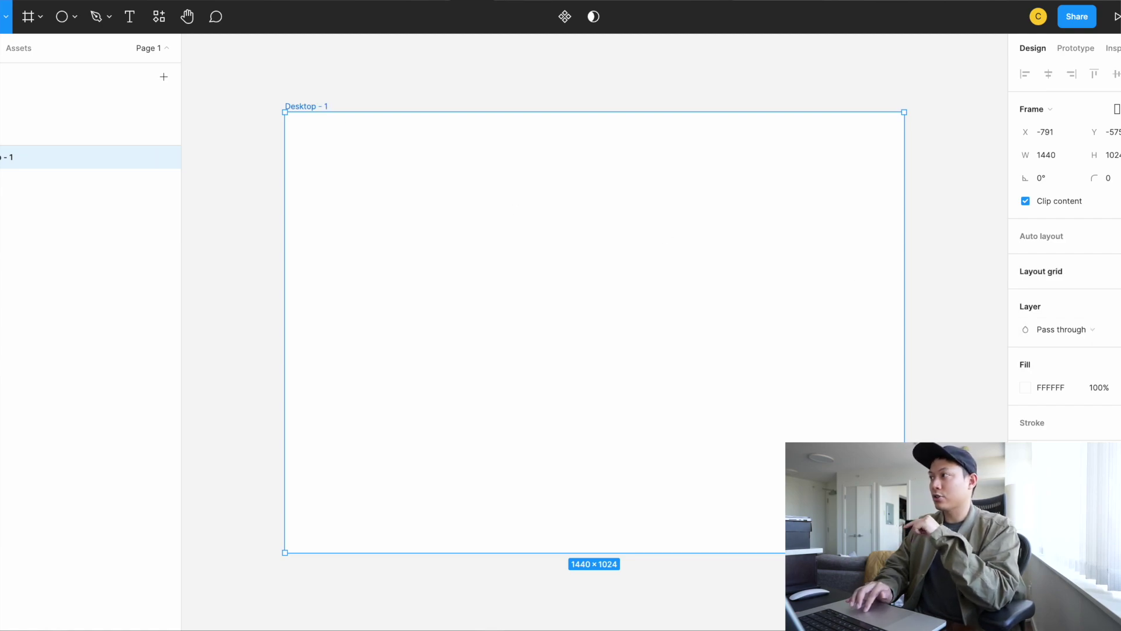
click(1074, 276)
click(1025, 294)
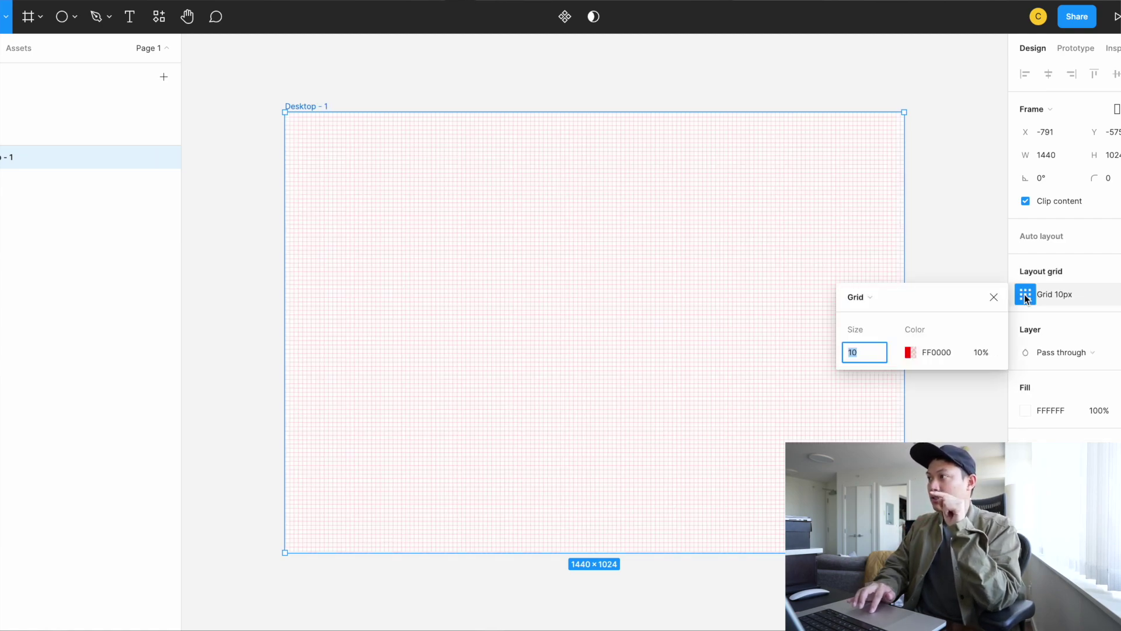
click(860, 296)
click(868, 318)
text(12)
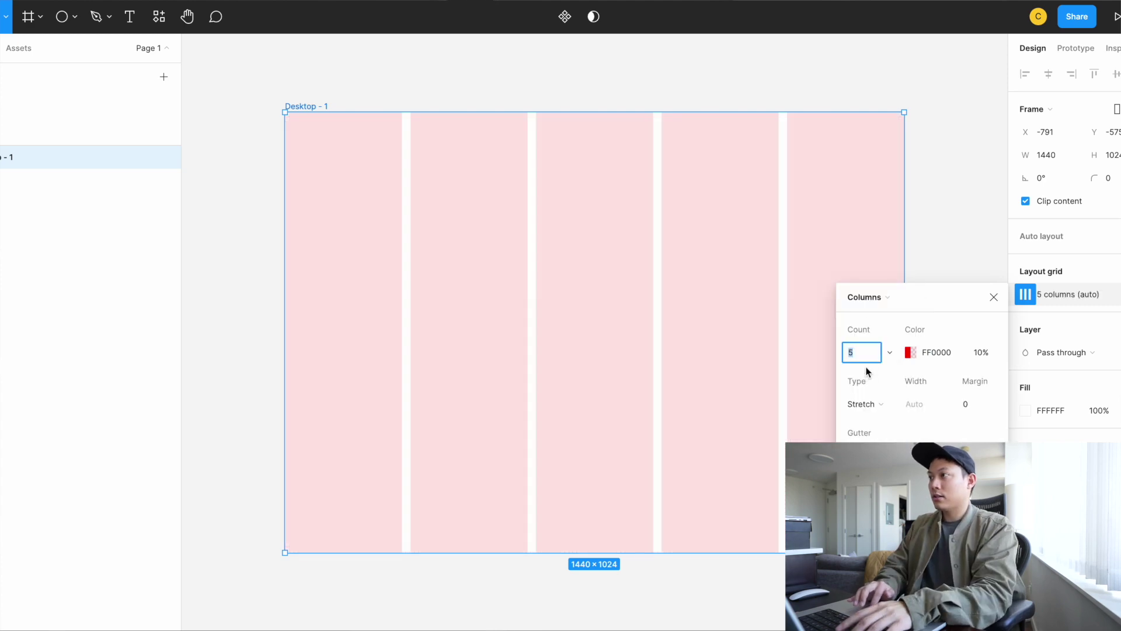
key(Return)
click(965, 404)
text(24)
key(Return)
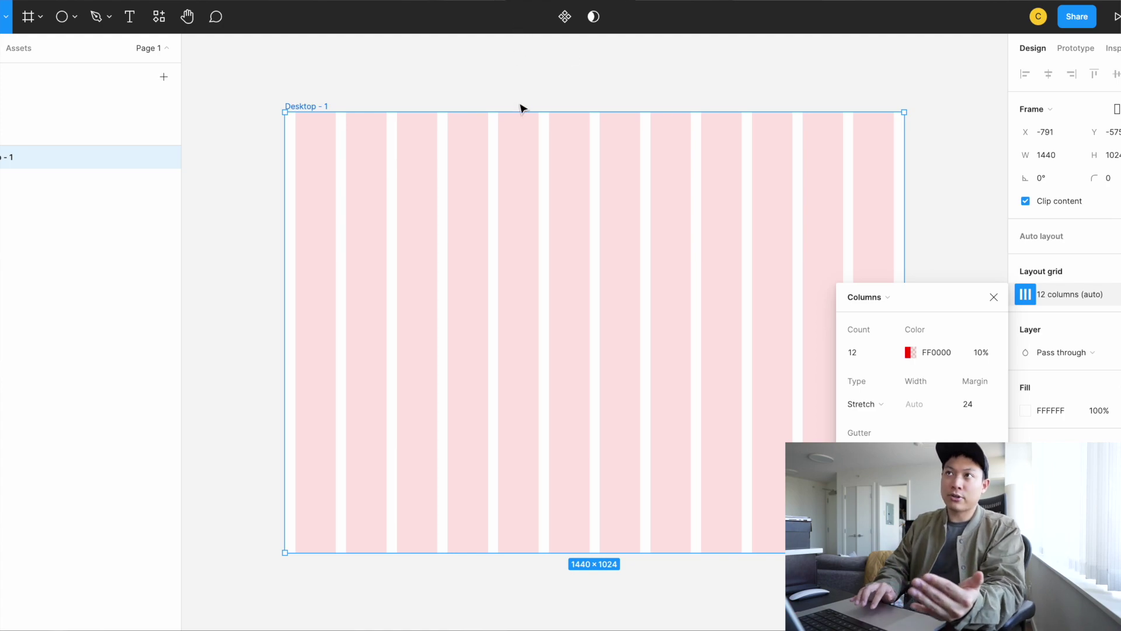
click(521, 104)
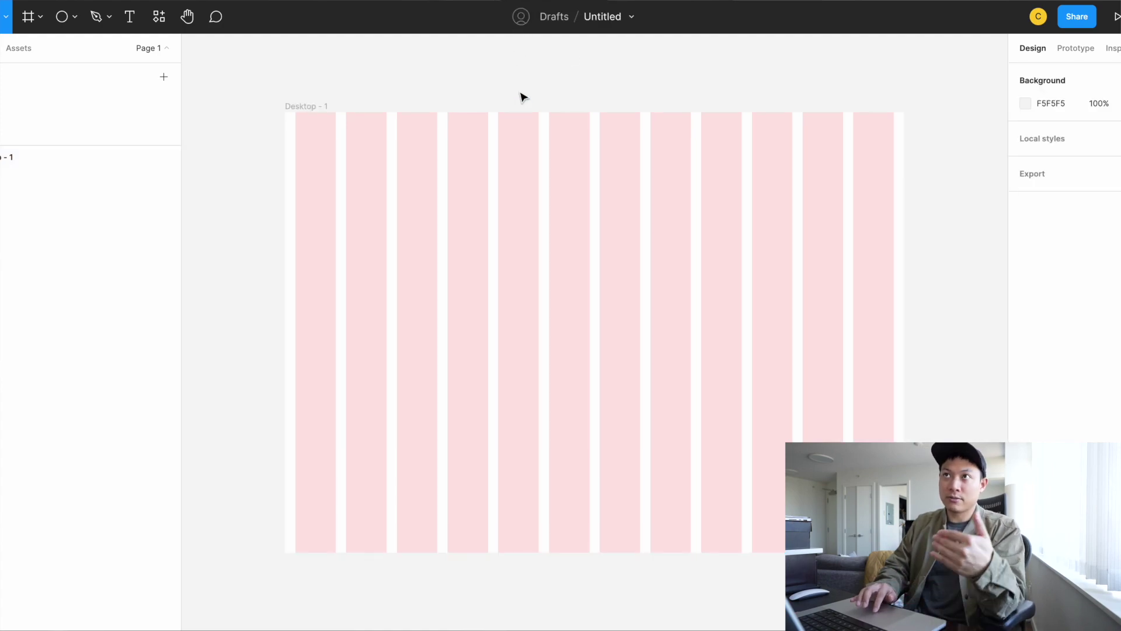
Draw a rectangle at the frame's top-left corner, 236 wide and about 687 high, ending at the second column's edge
click(75, 18)
click(75, 52)
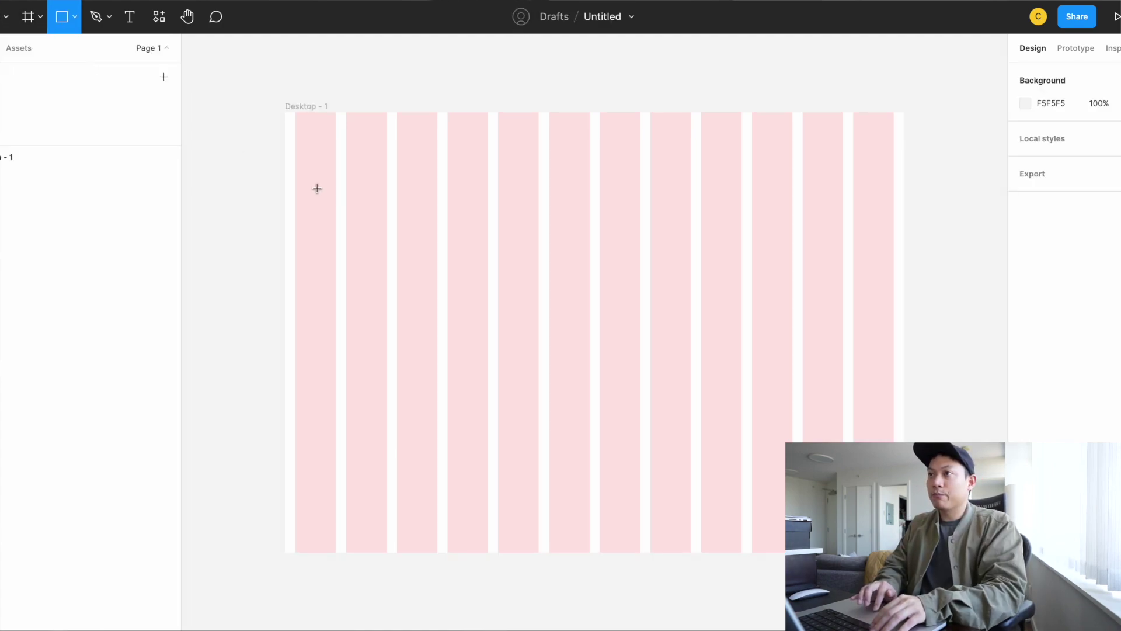
drag(318, 188, 494, 445)
drag(405, 308, 381, 279)
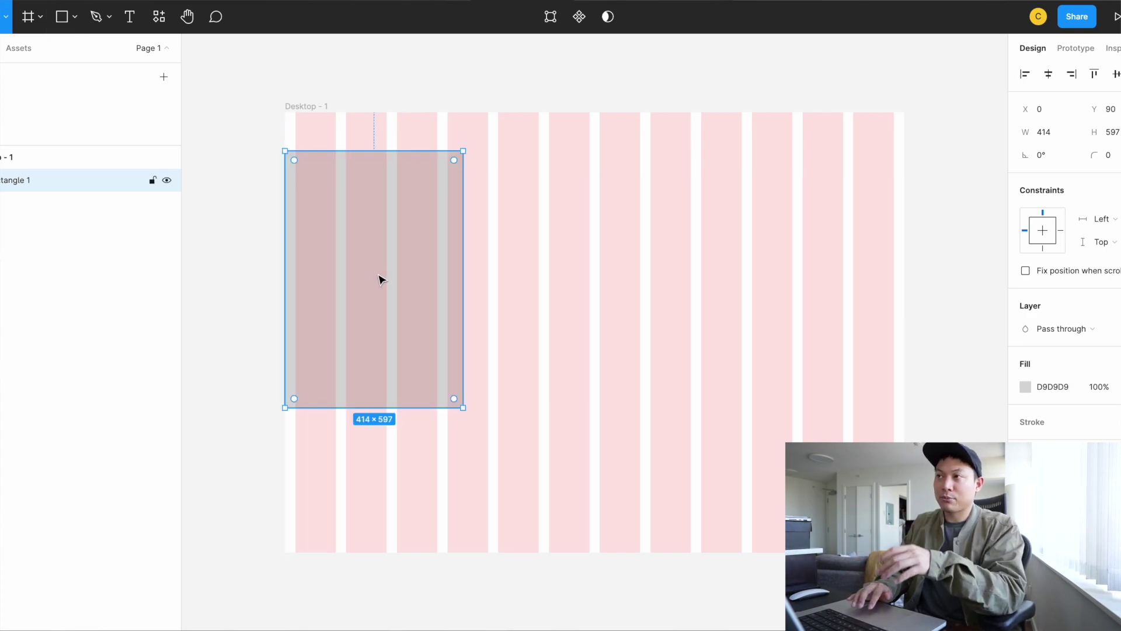
drag(460, 255, 388, 251)
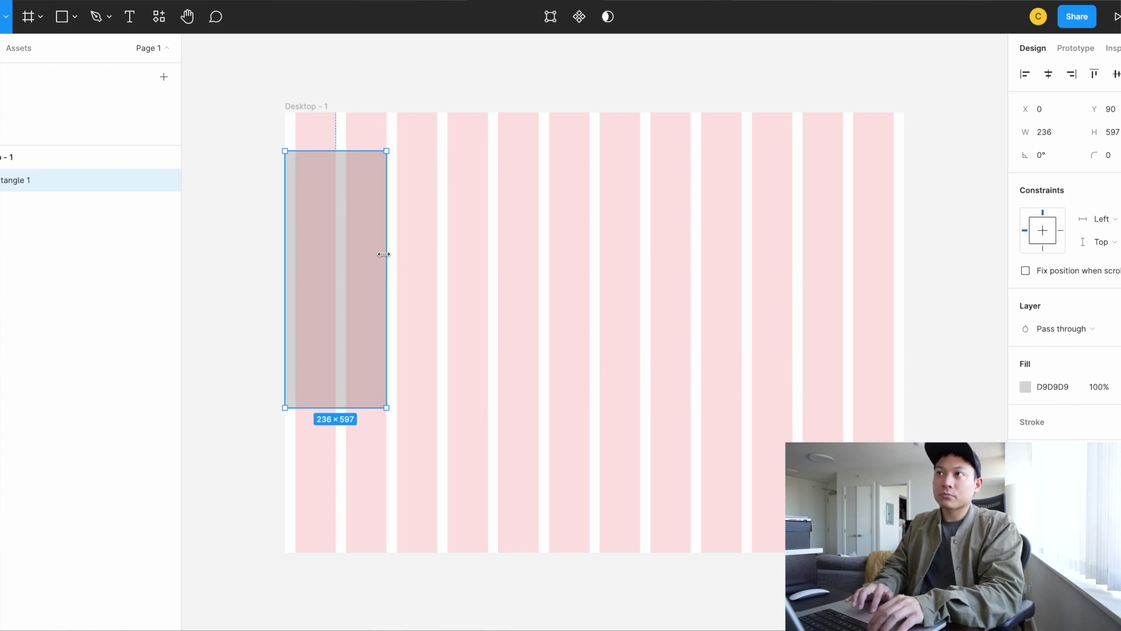
drag(323, 149, 321, 113)
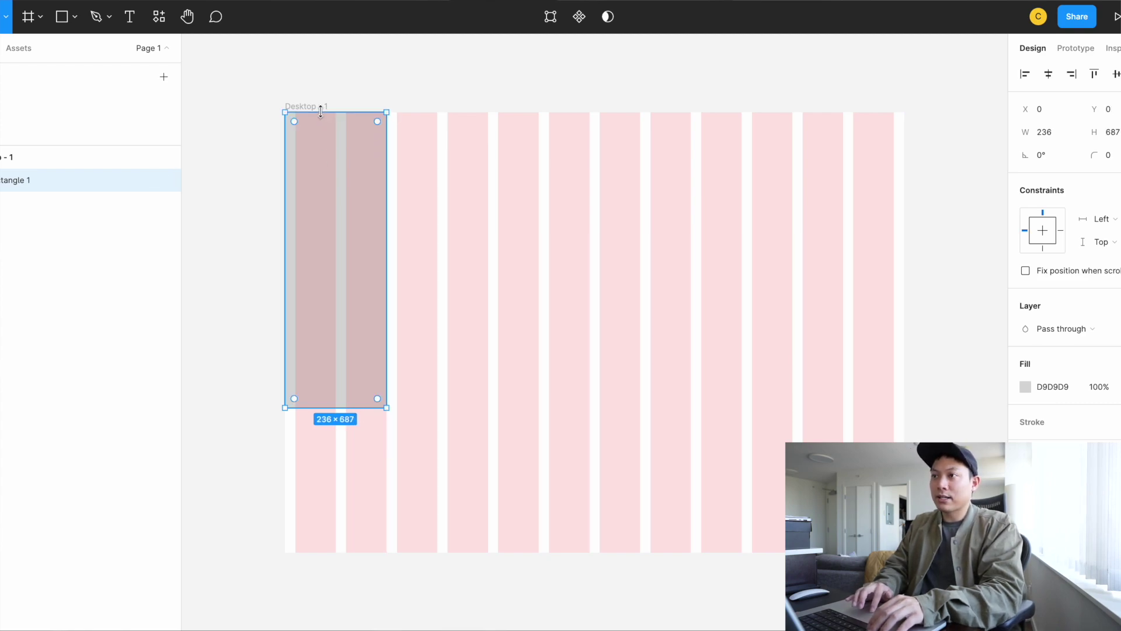
Extend the sidebar rectangle to the frame's bottom and add a 1156 × 1024 rectangle across the remaining ten columns
drag(333, 409, 433, 403)
drag(496, 371, 893, 404)
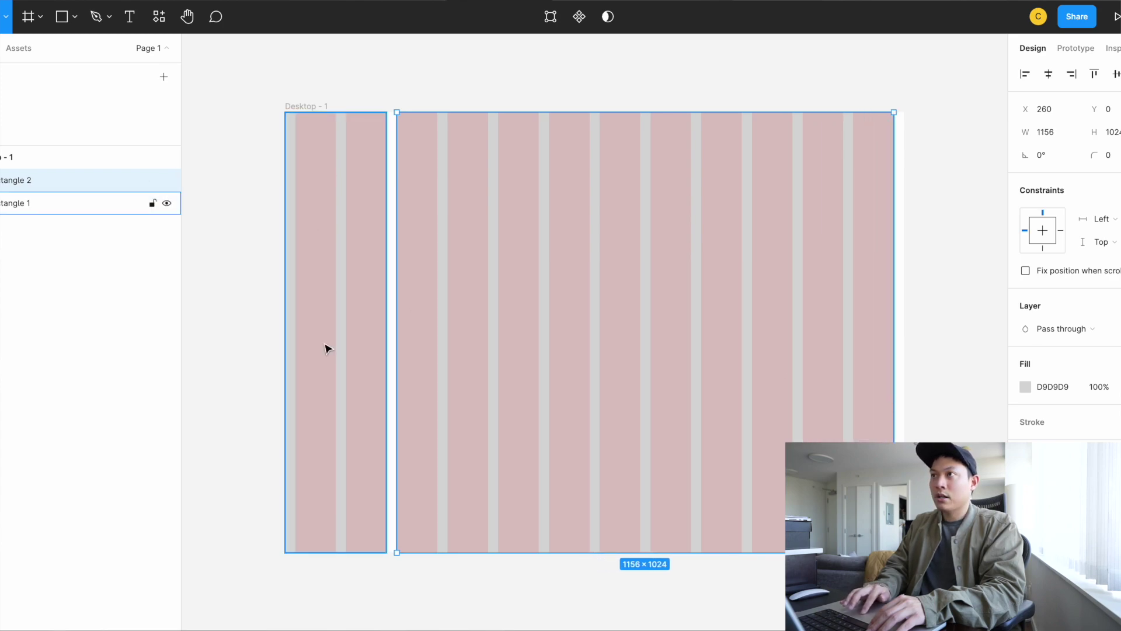
click(383, 85)
Fill the sidebar rectangle with light red FFA5A5
click(383, 158)
click(1025, 387)
drag(899, 336, 899, 263)
click(475, 90)
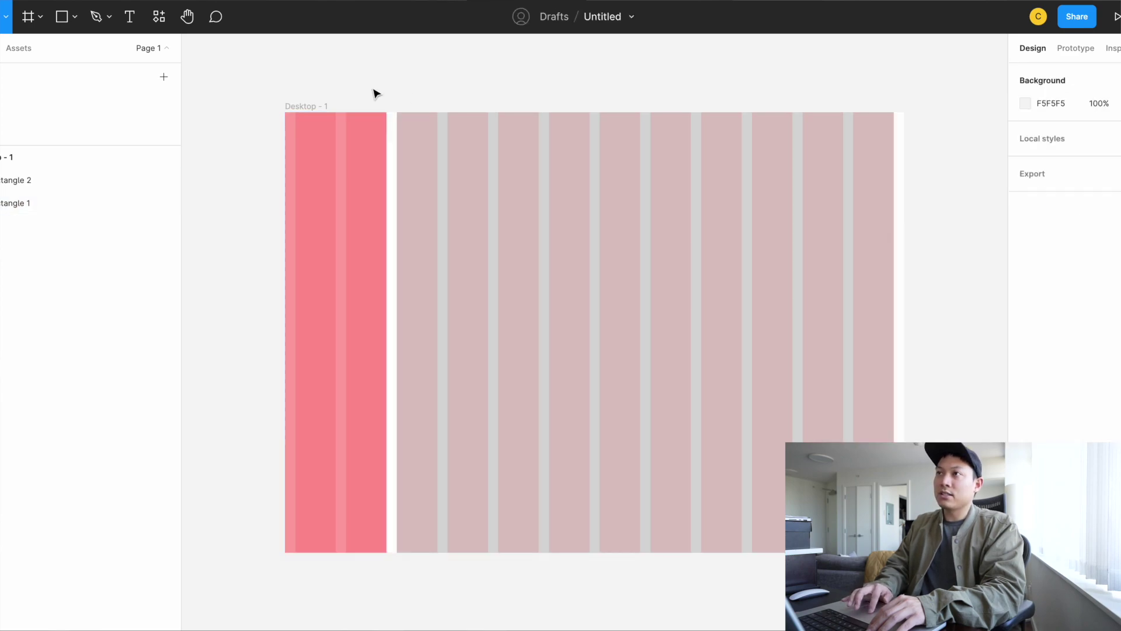
Widen the Desktop frame to 2185 and stretch the sidebar rectangle to 360 wide to span the first two columns
scroll(362, 93, down, 3)
click(350, 96)
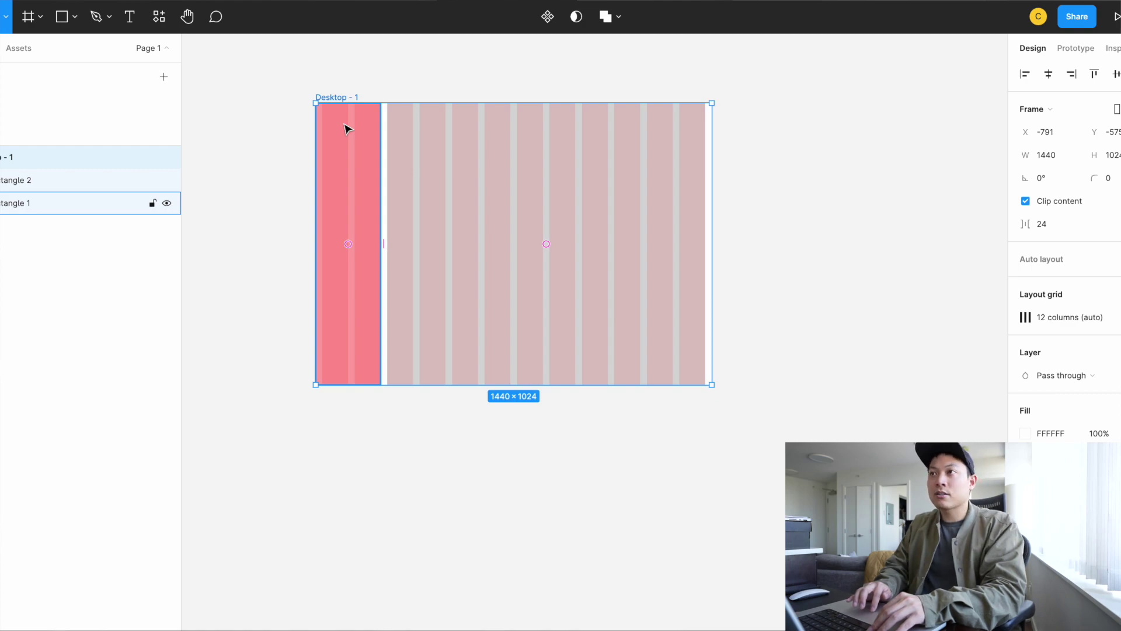
drag(314, 151, 285, 147)
click(333, 168)
drag(351, 167, 385, 167)
click(326, 65)
click(316, 96)
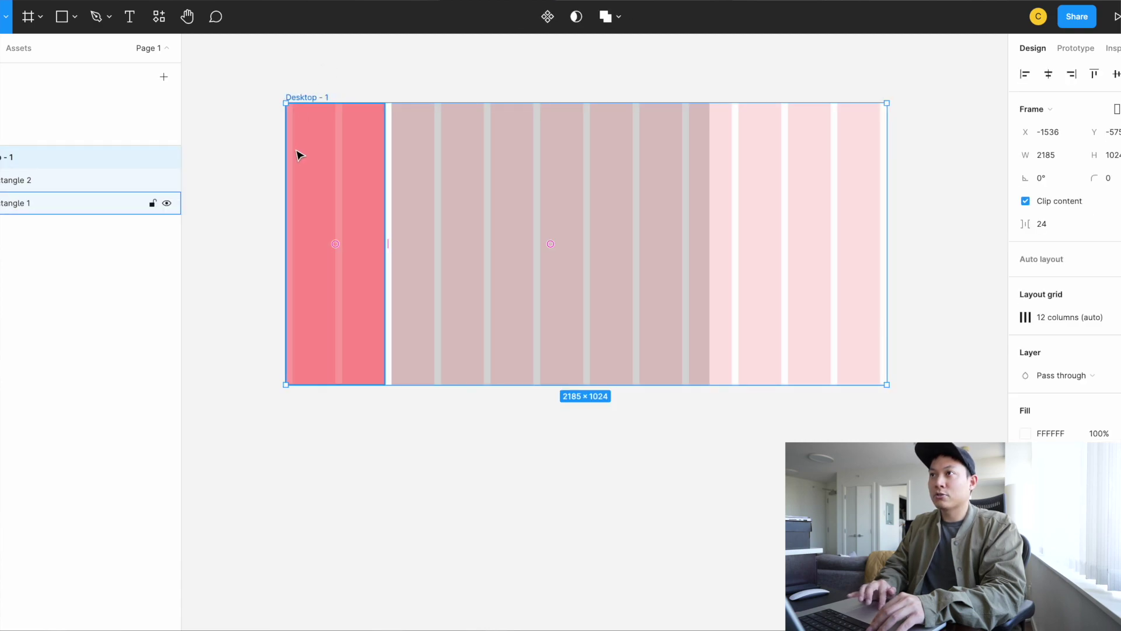
Narrow the frame from its left side and shrink the sidebar rectangle to 191 wide to match the first two columns
drag(284, 171, 570, 176)
click(622, 183)
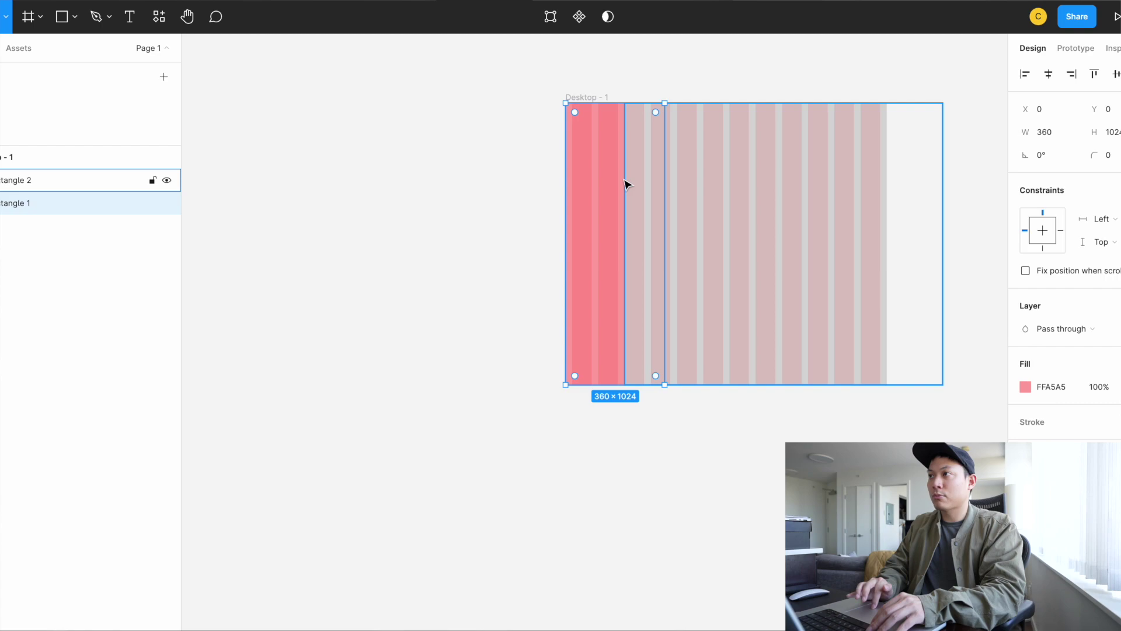
drag(667, 183, 620, 183)
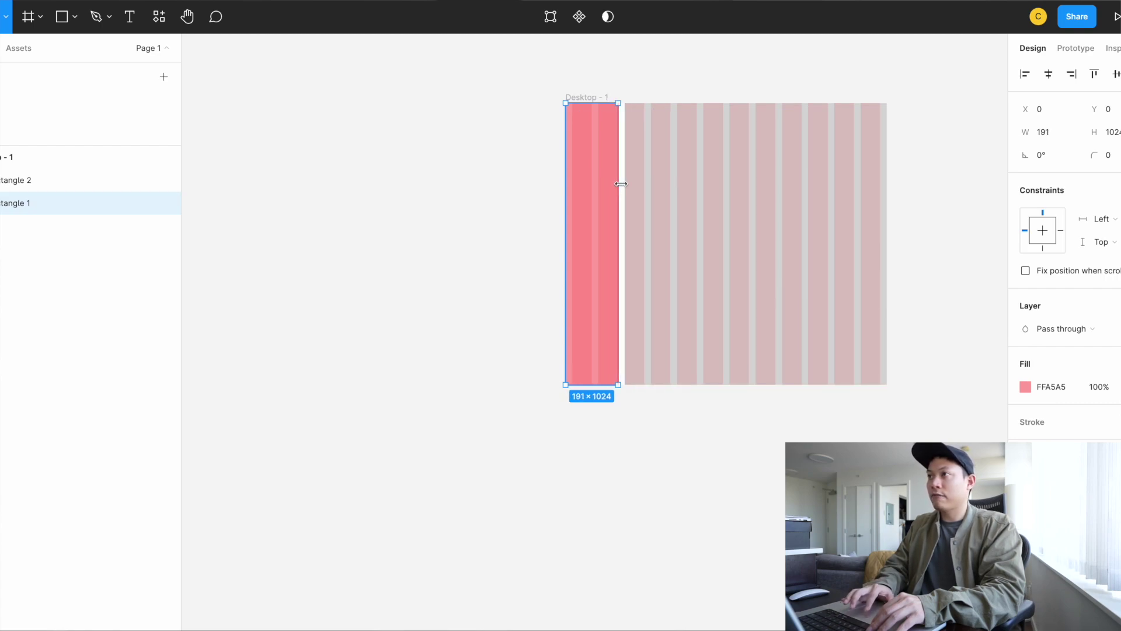
scroll(620, 182, up, 5)
scroll(621, 184, down, 5)
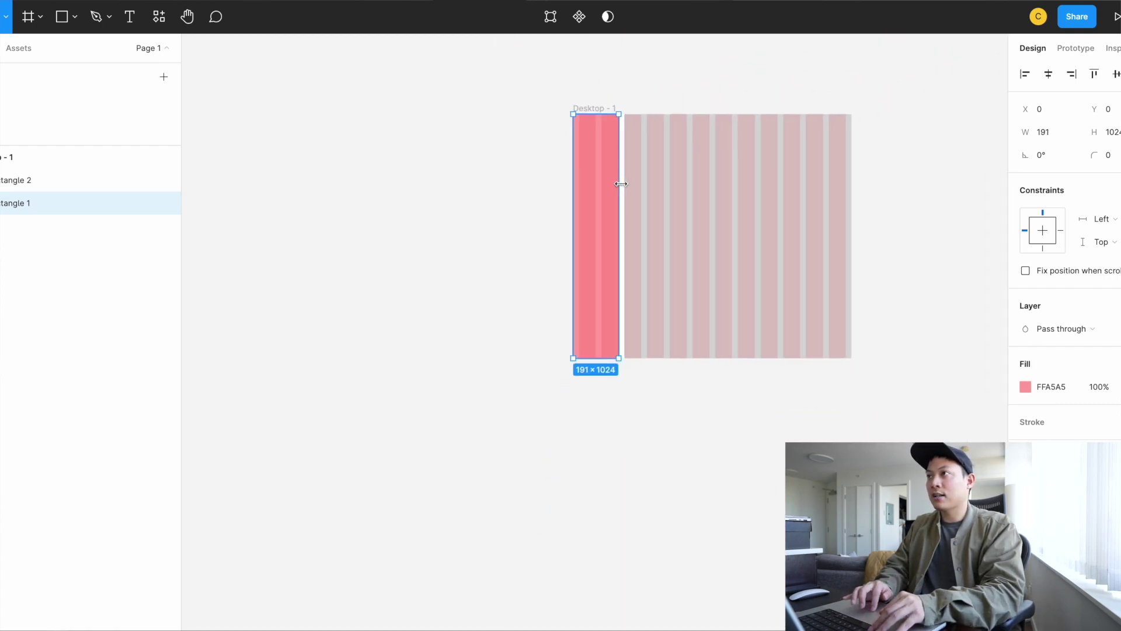
Undo the frame and sidebar resizes back to the original 1440-wide layout
key(shift+Return)
key(ctrl+z)
key(ctrl+z)
key(ctrl+z)
key(ctrl+z)
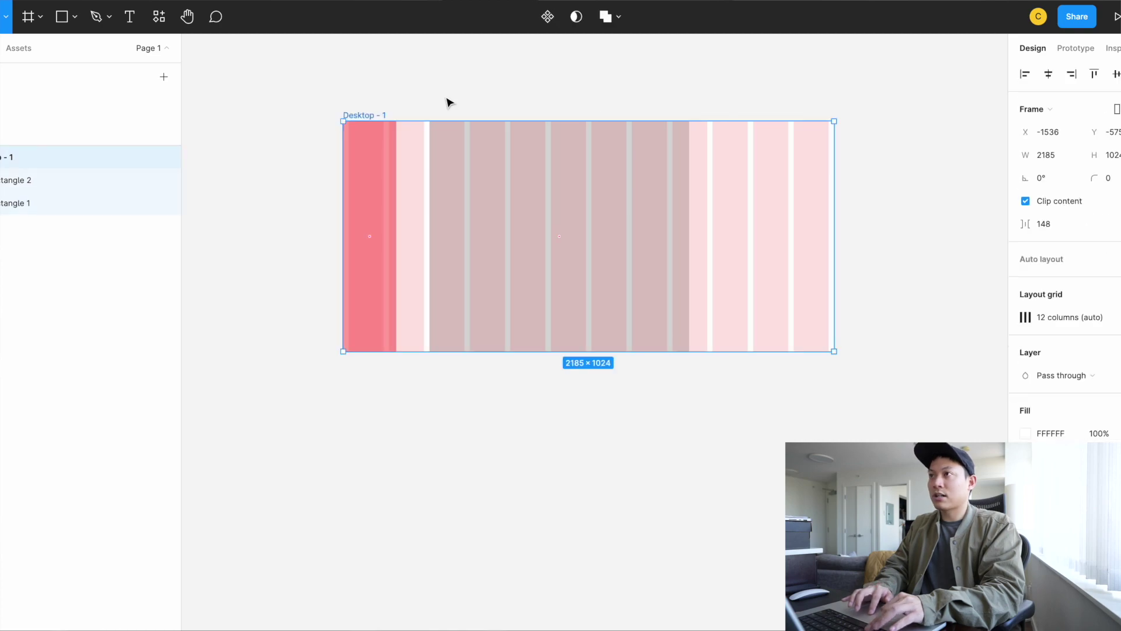
key(shift+1)
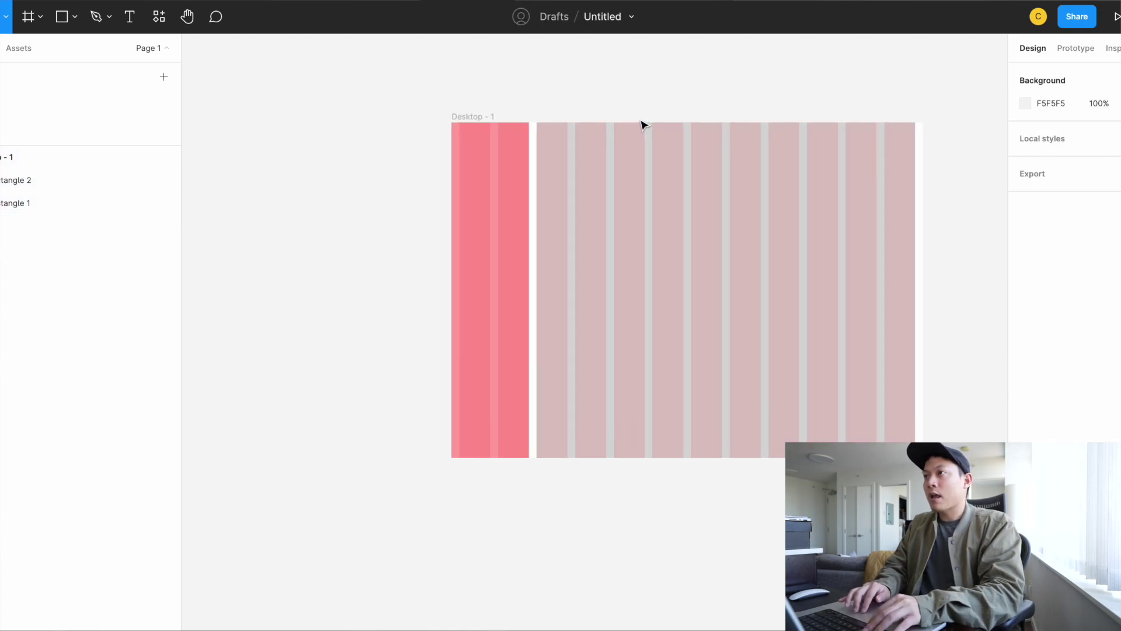
Delete both rectangles and remove the column layout grid from the Desktop frame
drag(281, 203, 778, 300)
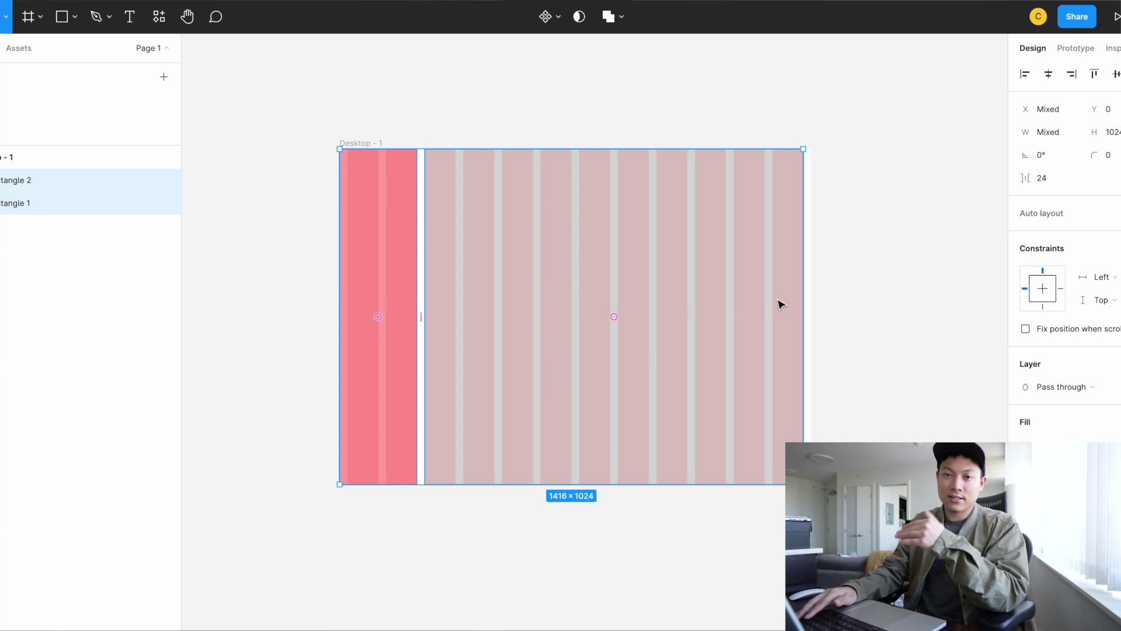
key(Delete)
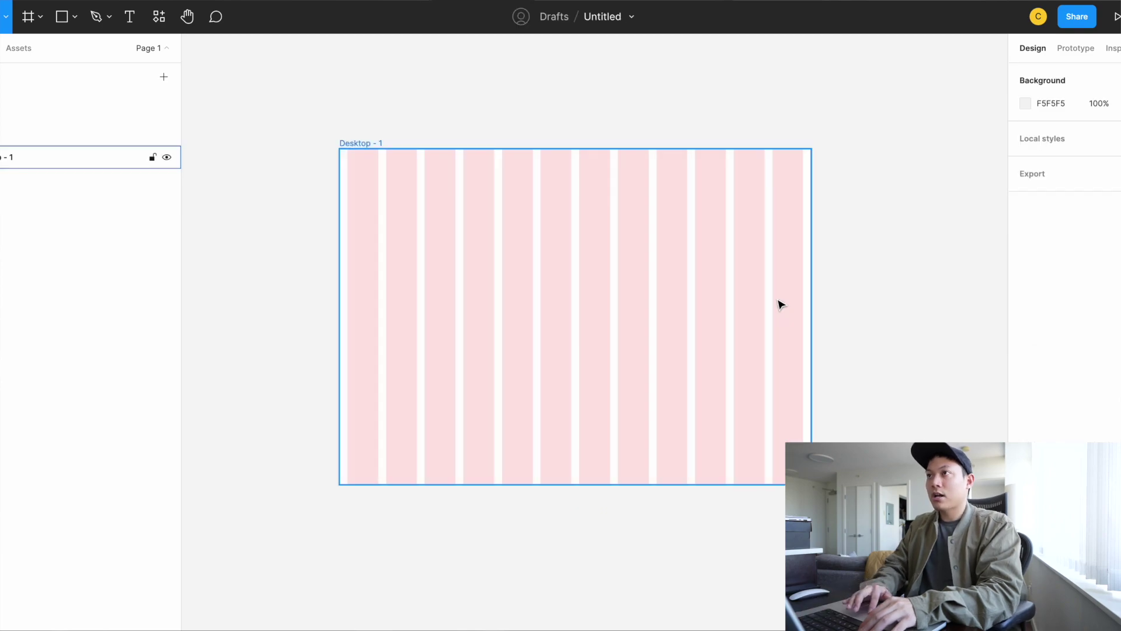
click(352, 142)
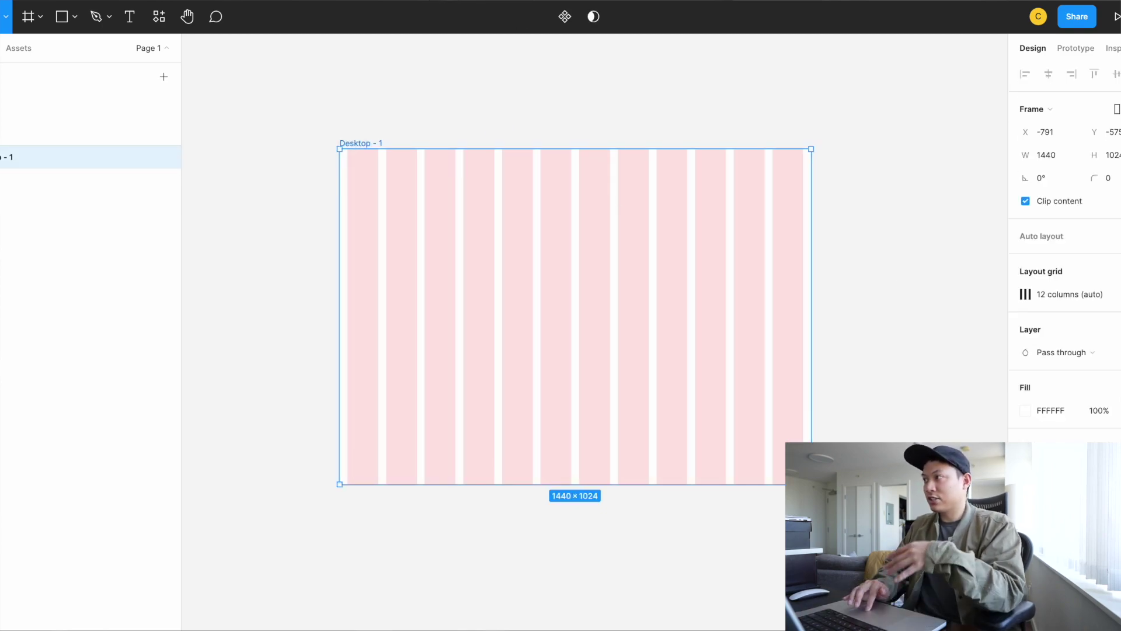
click(1119, 271)
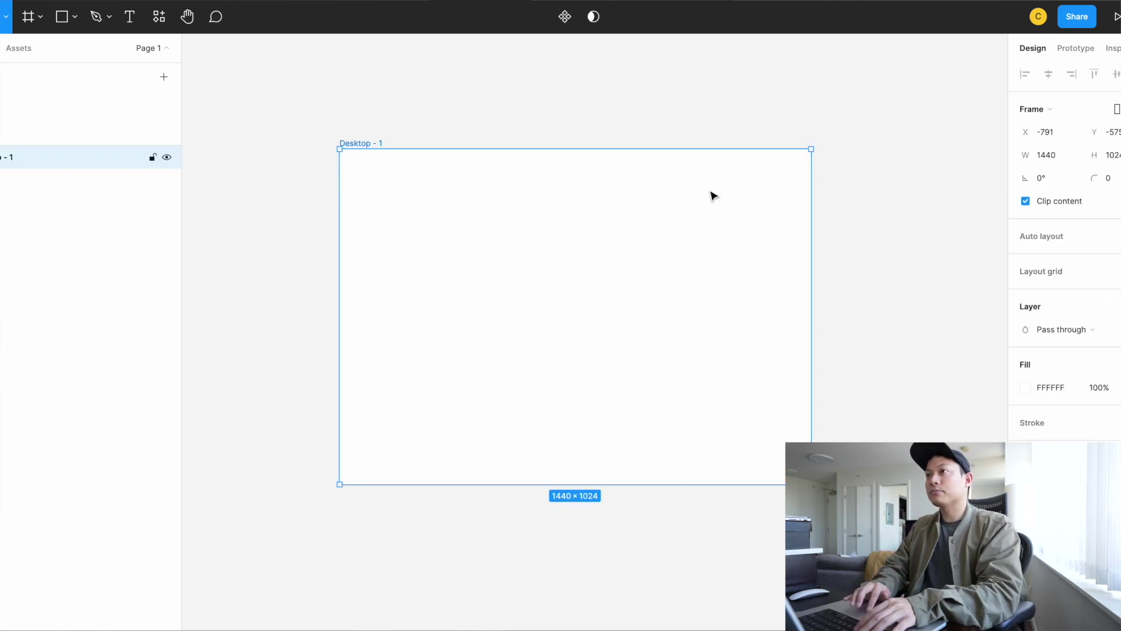
click(504, 107)
click(362, 142)
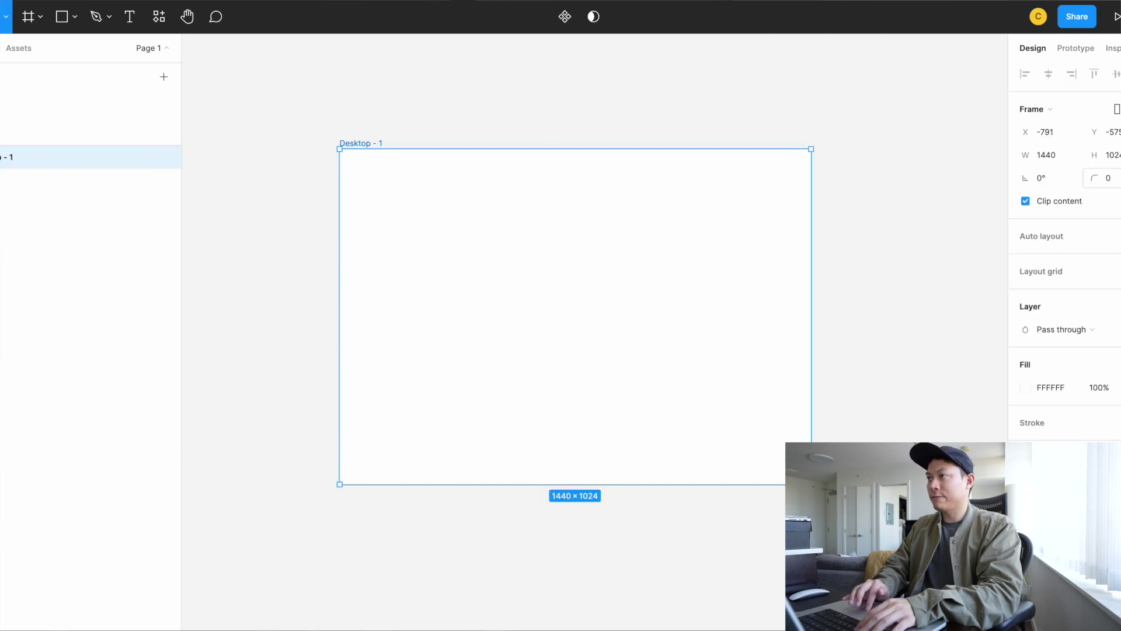
click(474, 120)
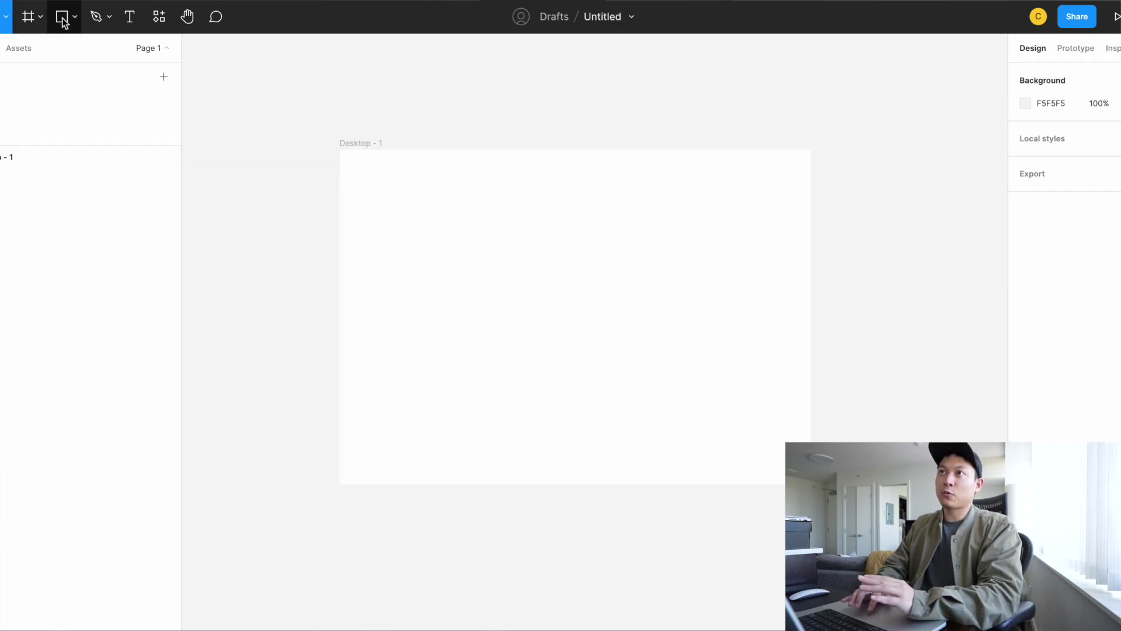
Place a 100 × 100 rectangle in the Desktop frame and move it flush against the frame's left edge at X 0
click(62, 16)
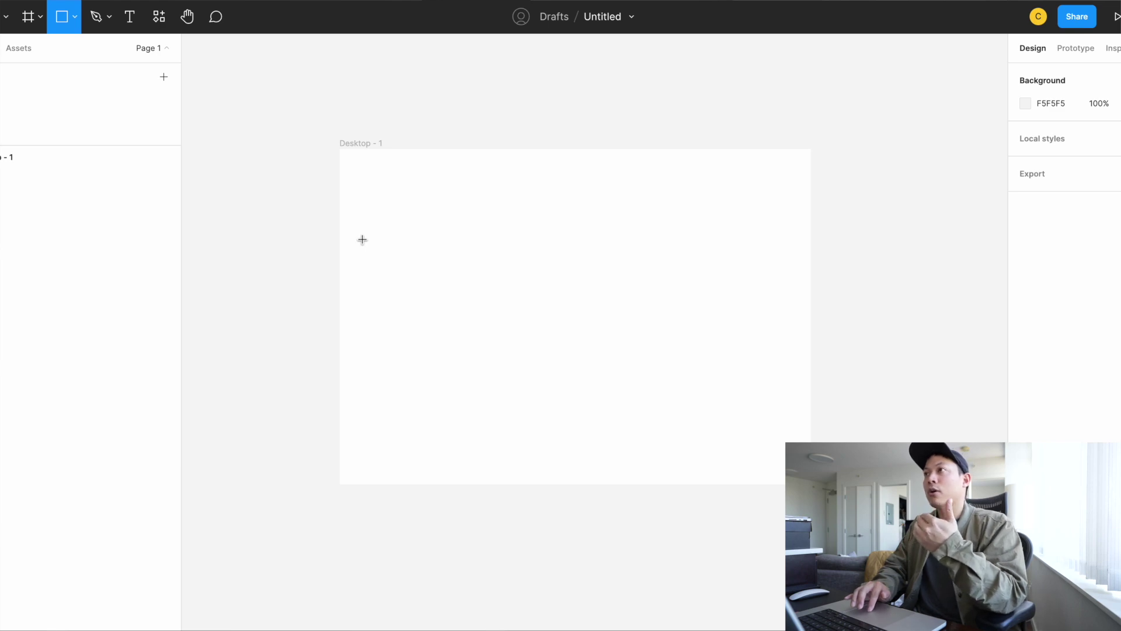
click(394, 210)
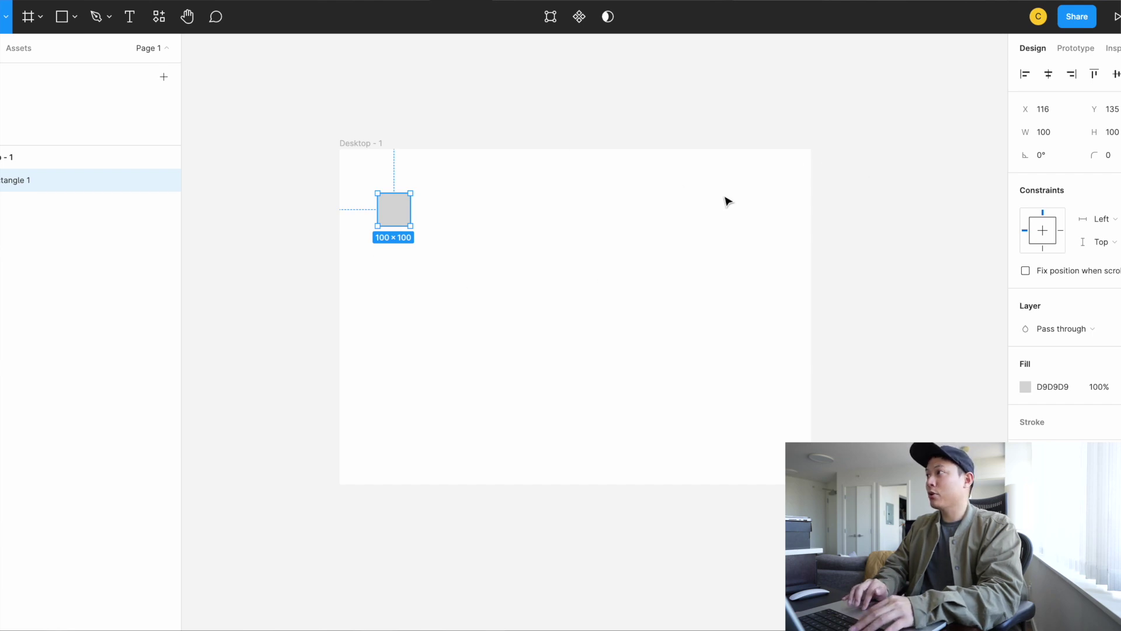
drag(397, 222, 360, 220)
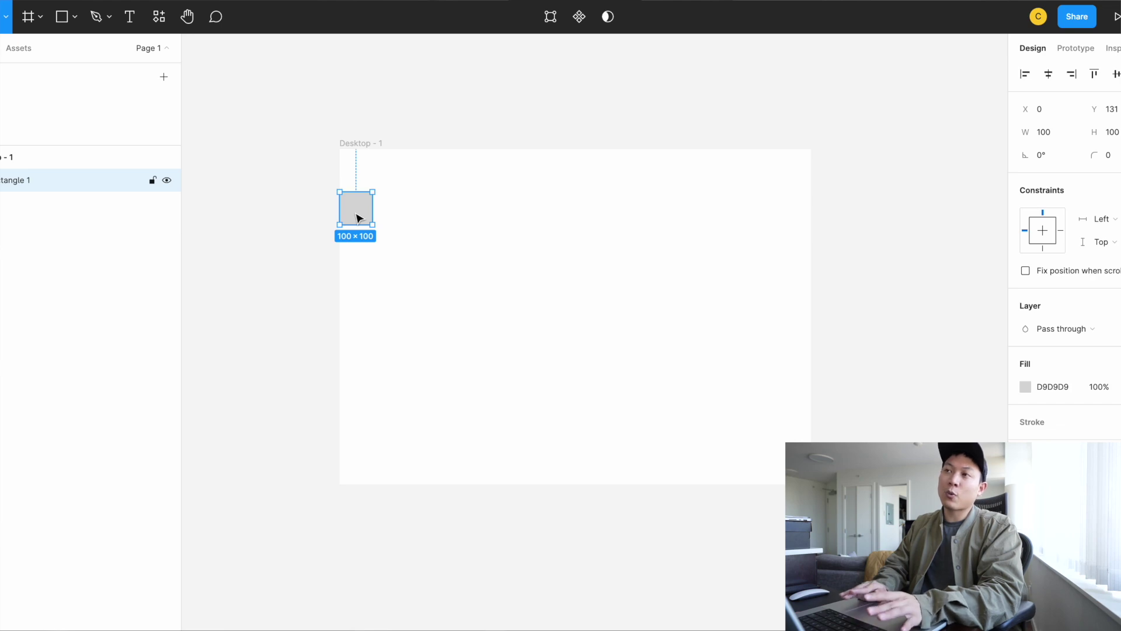
drag(354, 226, 353, 463)
key(ctrl+z)
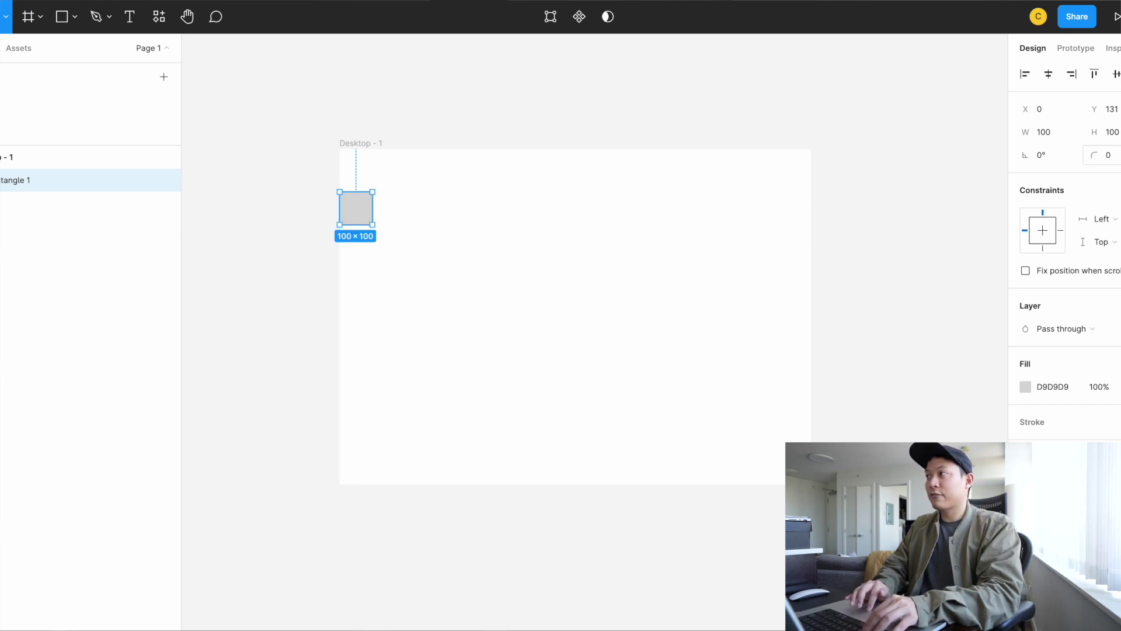
Set the rectangle's width to 240
click(1065, 136)
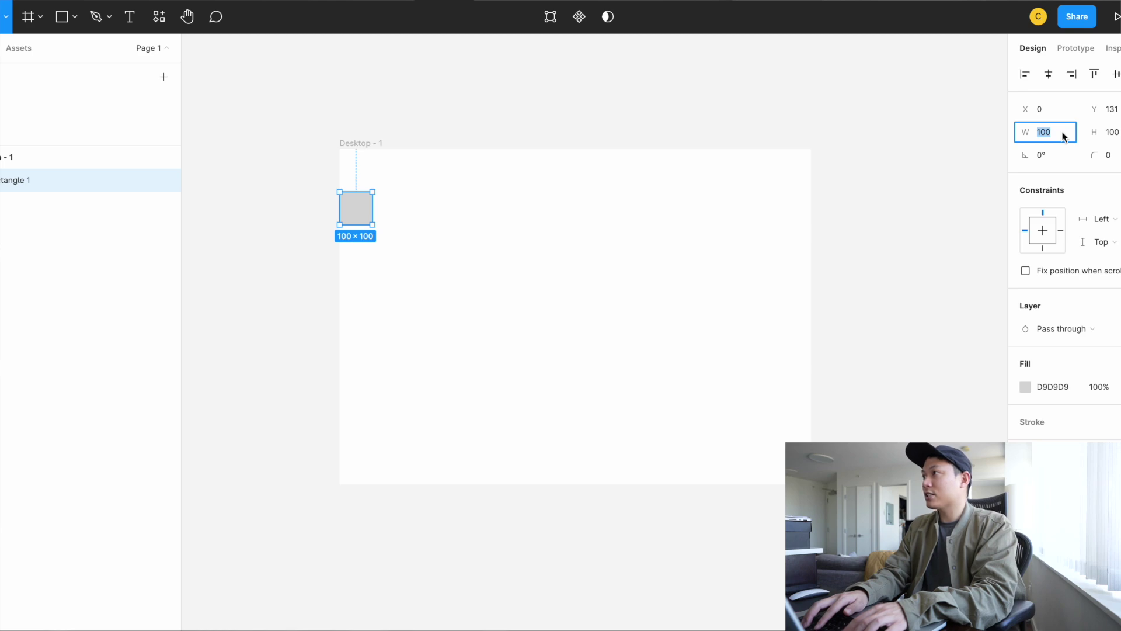
text(24)
key(Return)
click(408, 160)
scroll(405, 160, up, 3)
click(379, 260)
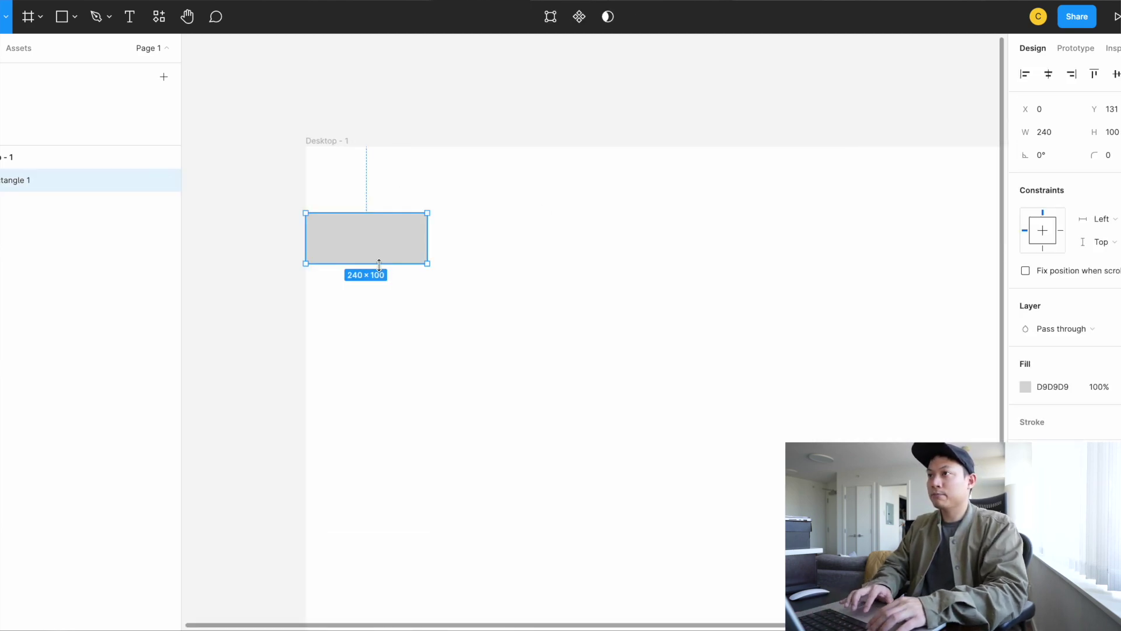
Stretch the rectangle vertically from the frame's top edge to its bottom edge, 1024 high, to form a sidebar
scroll(381, 267, down, 2)
scroll(383, 269, down, 3)
scroll(409, 234, left, 2)
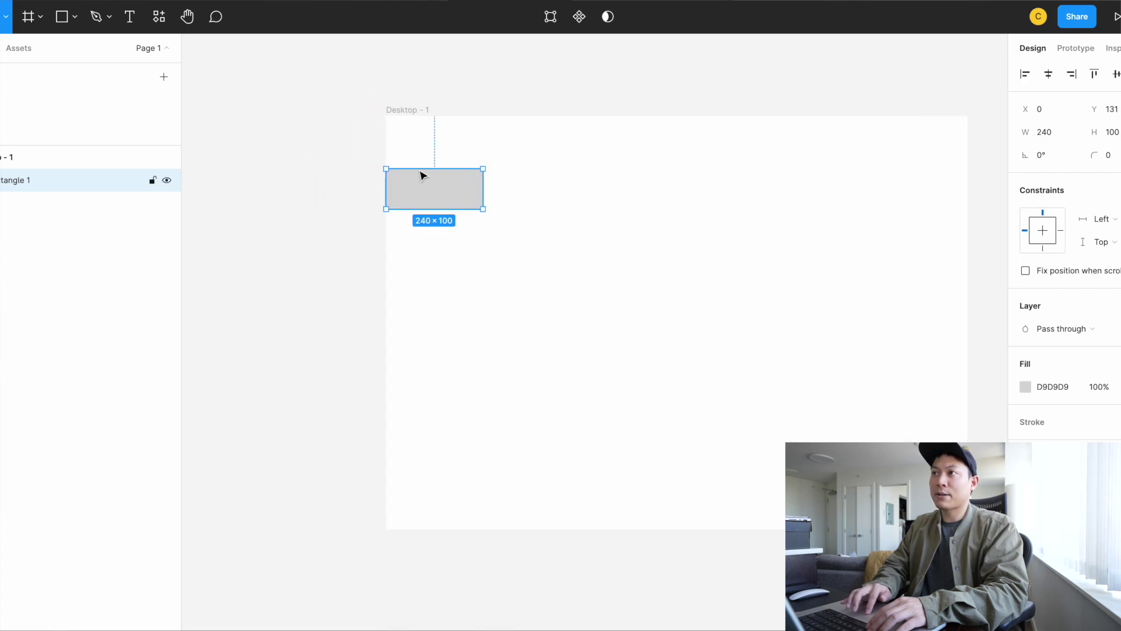
drag(417, 169, 419, 115)
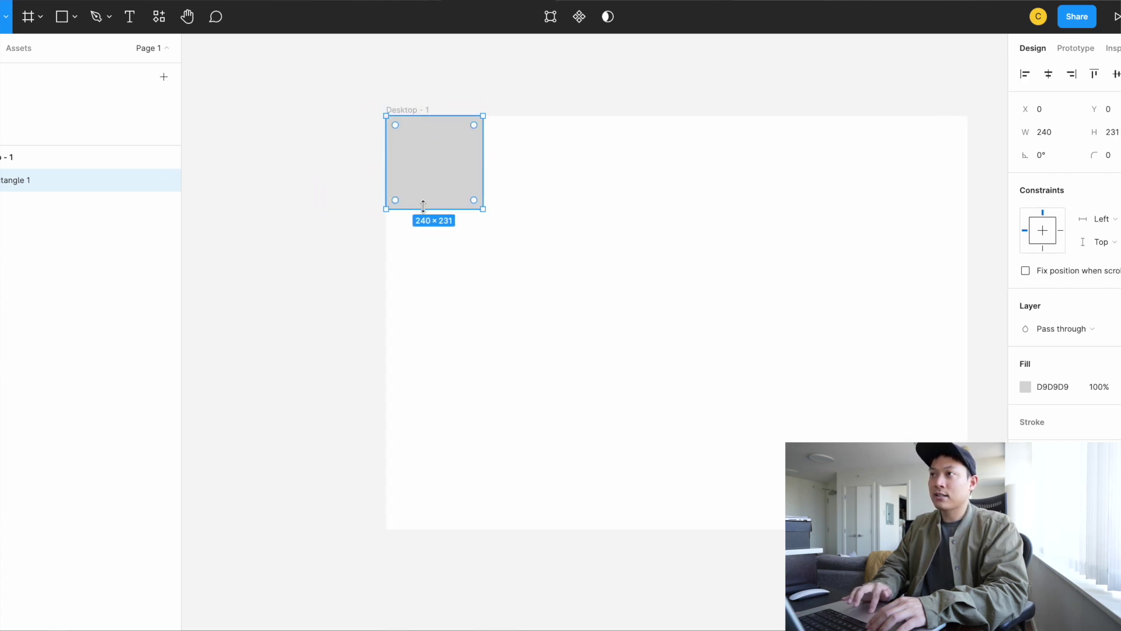
drag(429, 210, 431, 529)
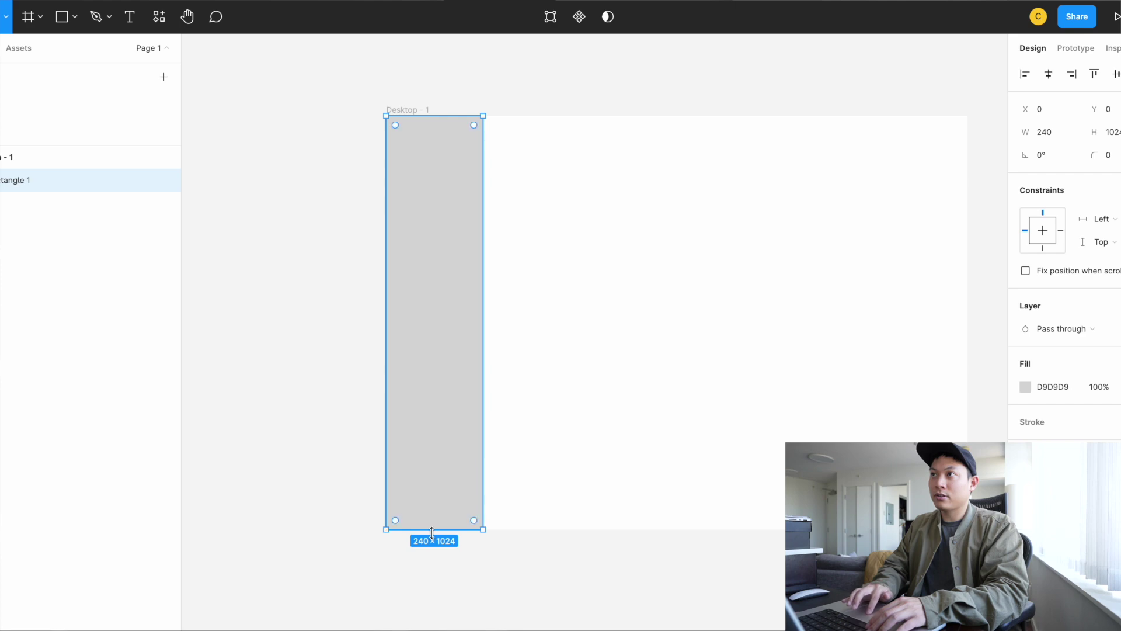
Try narrowing the Desktop frame from its left side and undo the resize
click(396, 89)
click(397, 110)
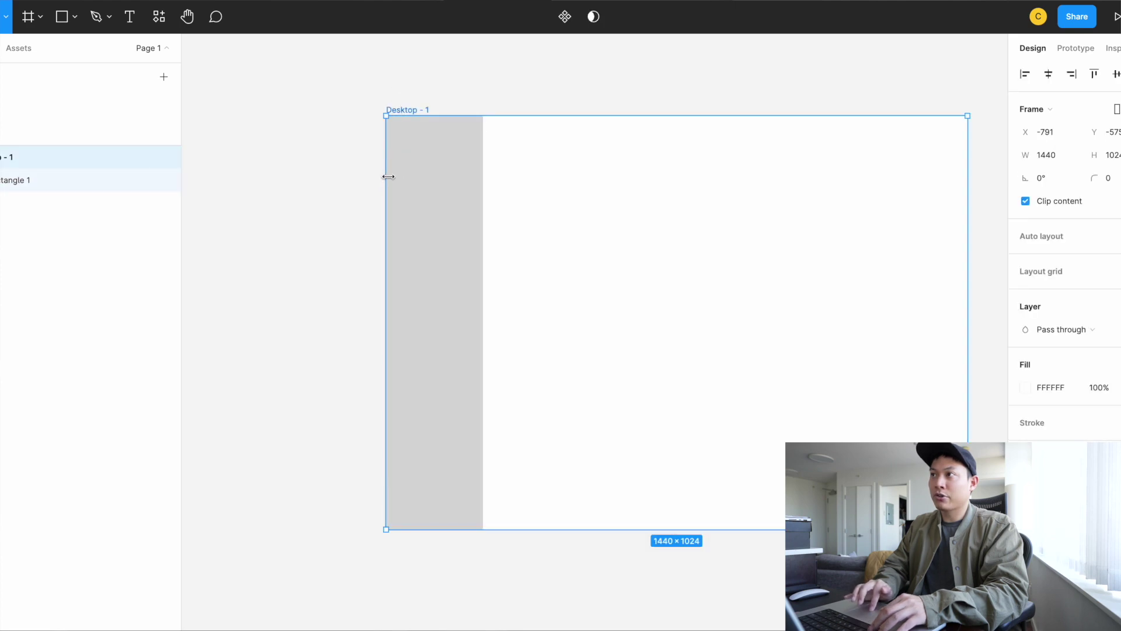
drag(386, 177, 575, 177)
key(ctrl+z)
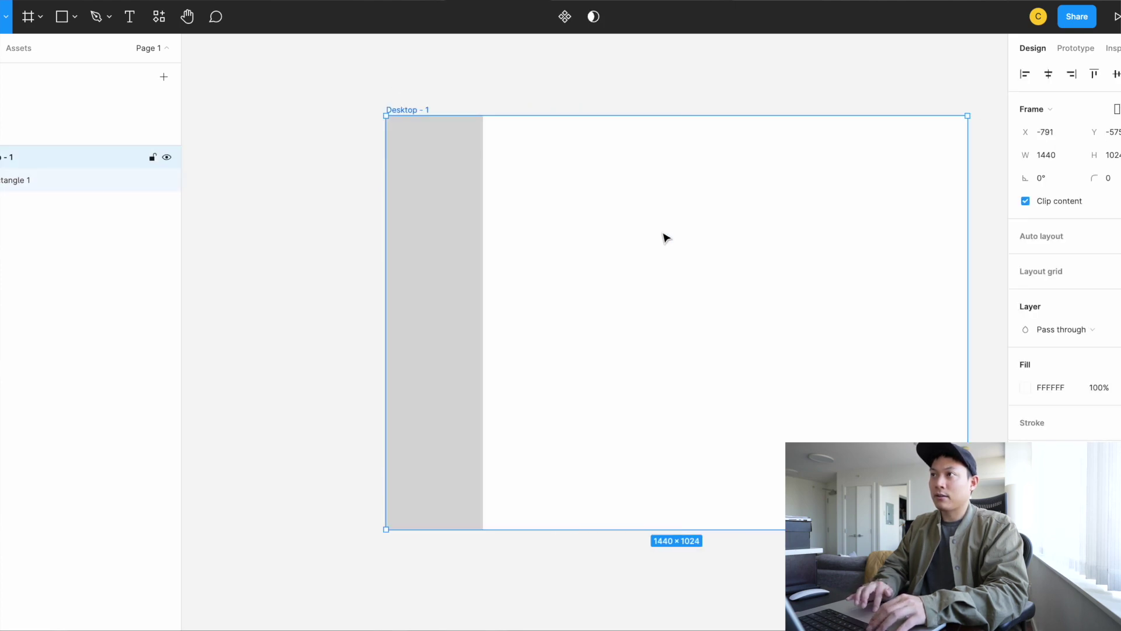
Wrap the 240-wide sidebar rectangle in its own frame
click(313, 231)
click(418, 235)
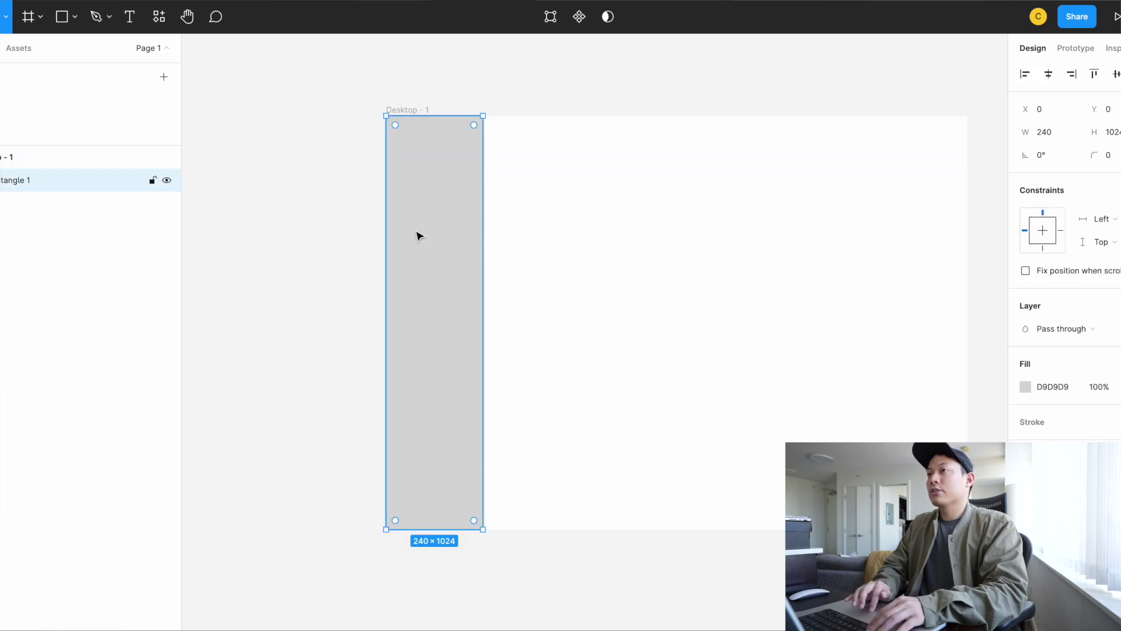
click(575, 201)
click(475, 214)
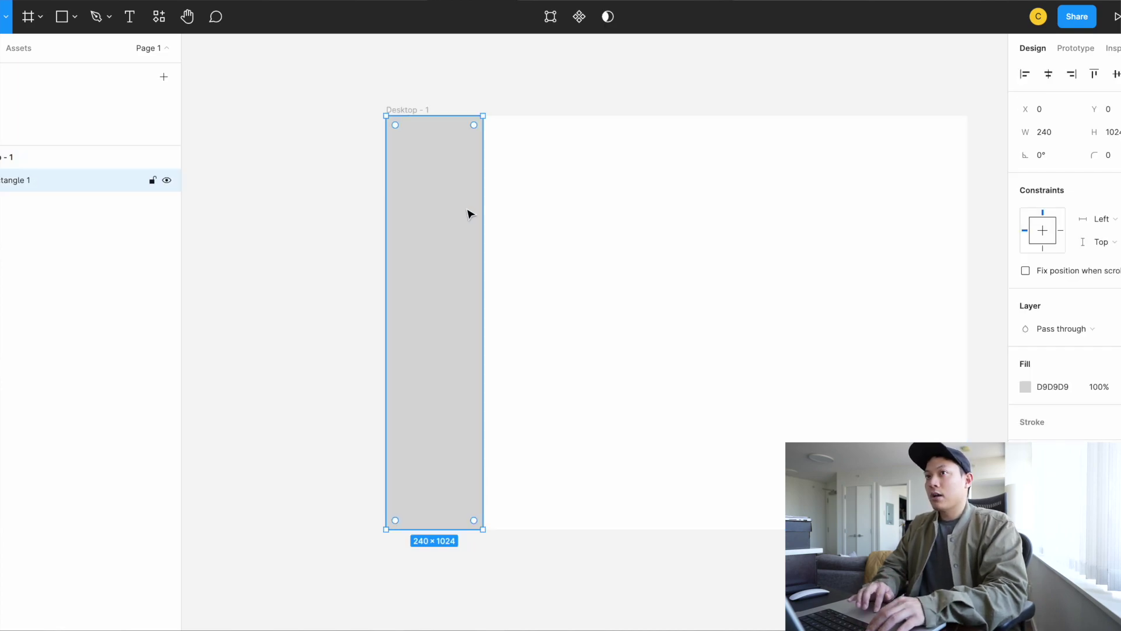
right_click(452, 238)
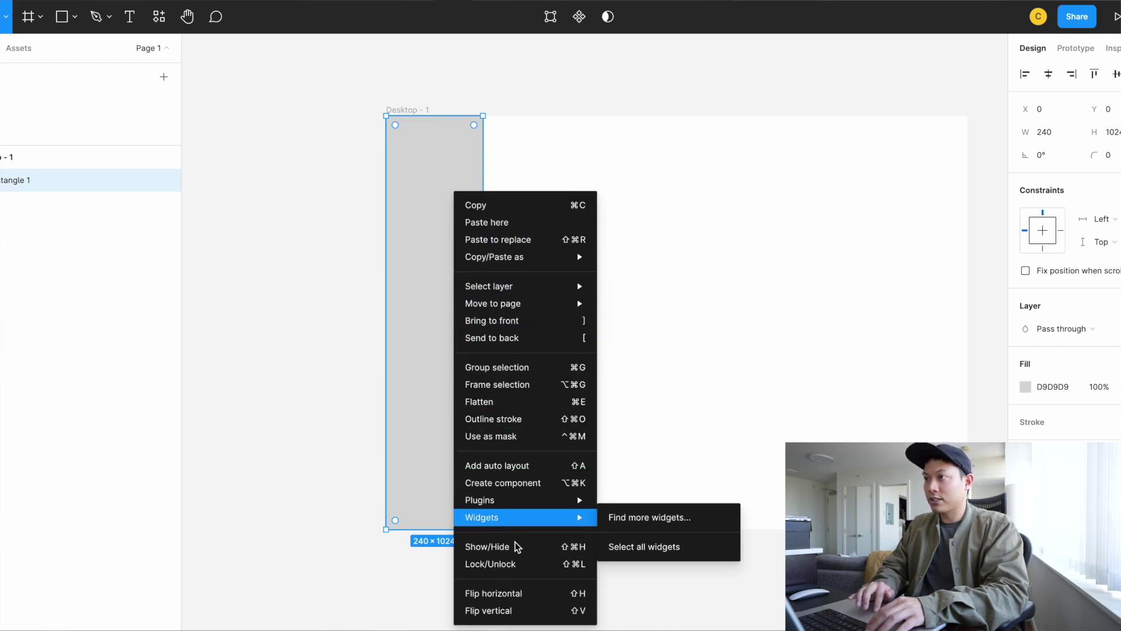
click(509, 386)
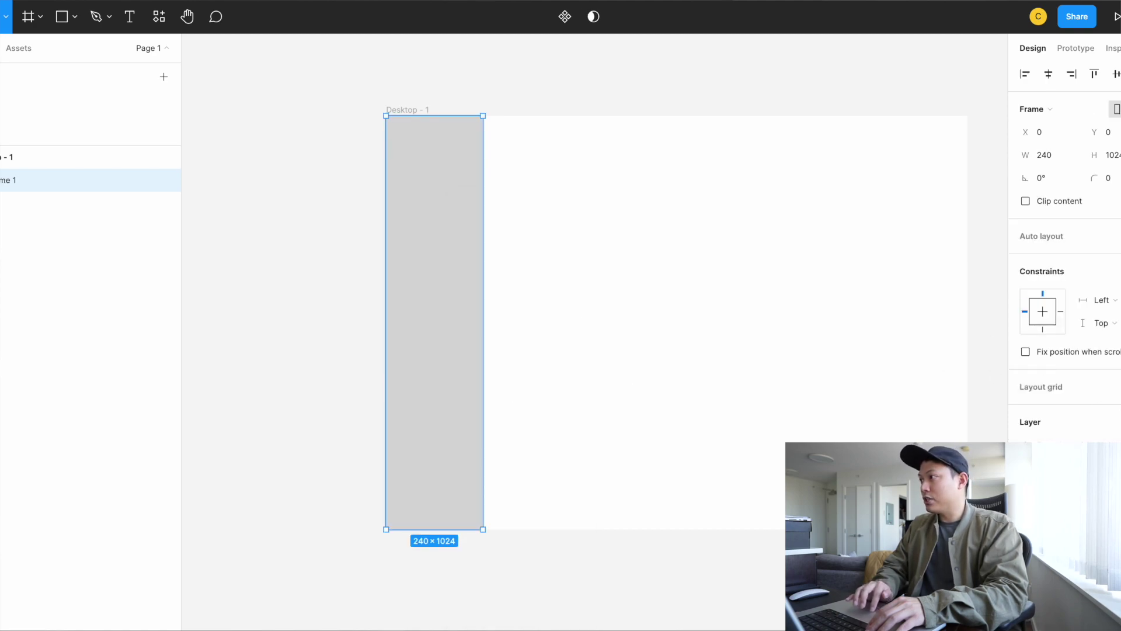
Add a layout grid to the sidebar frame with 1 column and equal side margins
click(1117, 387)
click(1026, 411)
click(853, 418)
click(868, 430)
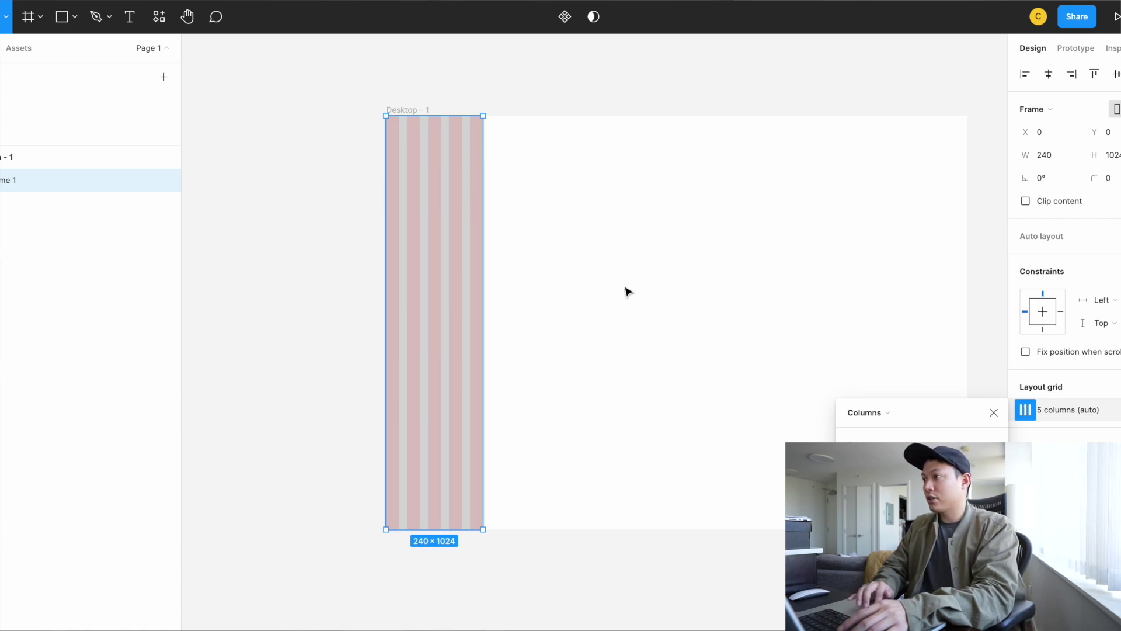
text(1)
key(Return)
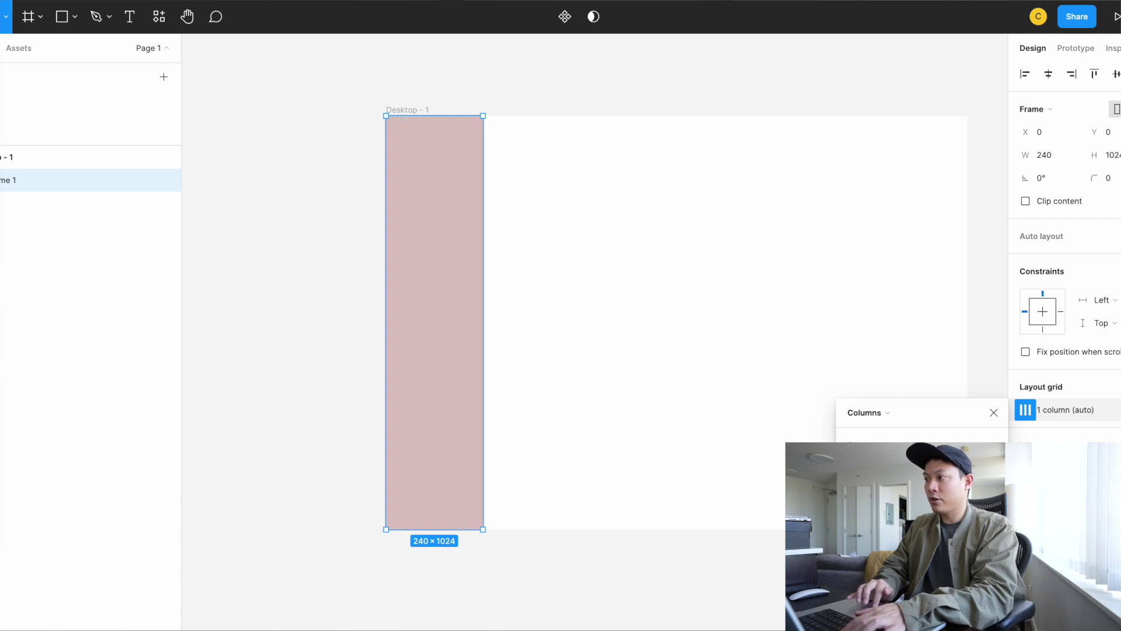
key(Return)
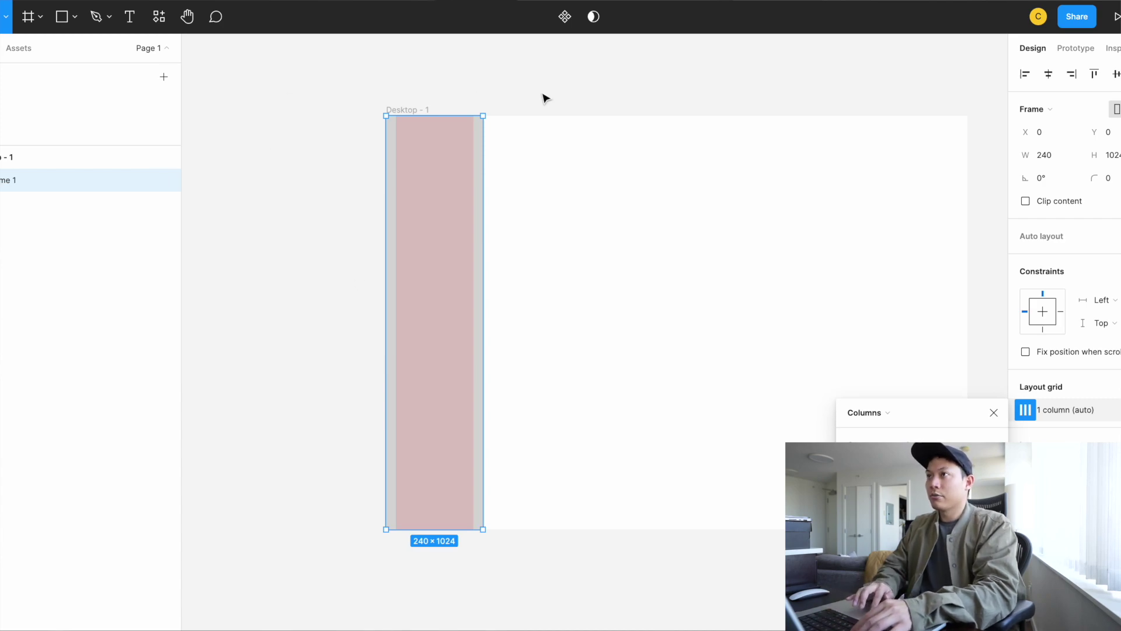
click(583, 143)
click(478, 168)
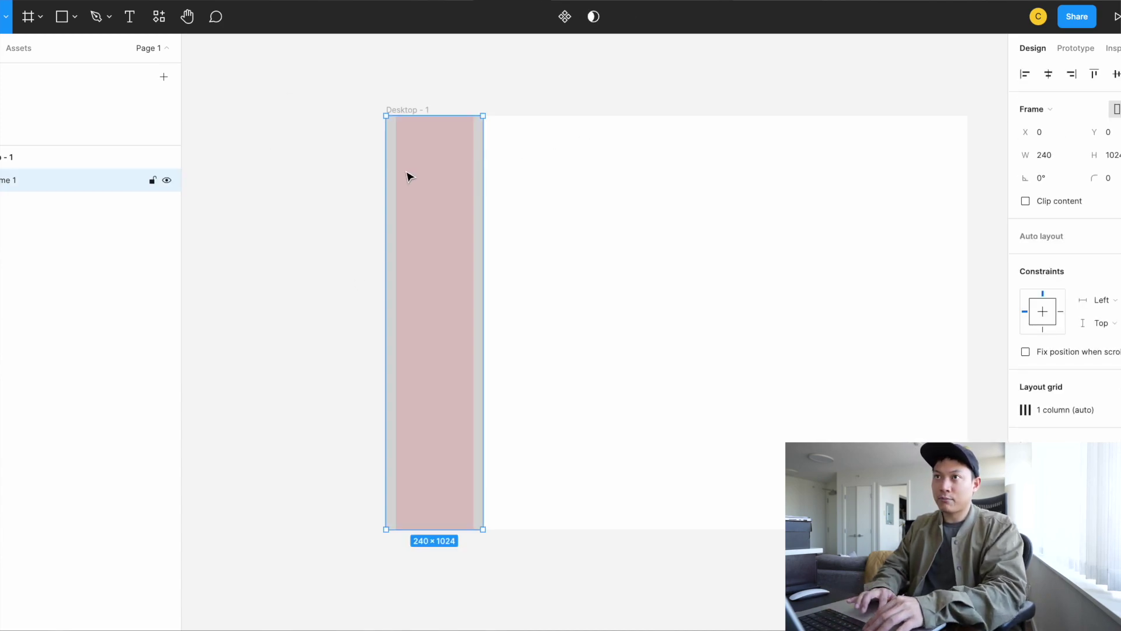
Rename the new sidebar frame as Sidebar
double_click(10, 182)
text(Sidebar)
key(Return)
Duplicate the Sidebar frame directly beside the original and widen the copy to 1200 to fill the rest of the Desktop frame
click(331, 243)
click(428, 256)
alt+drag(413, 225, 511, 229)
drag(580, 242, 971, 260)
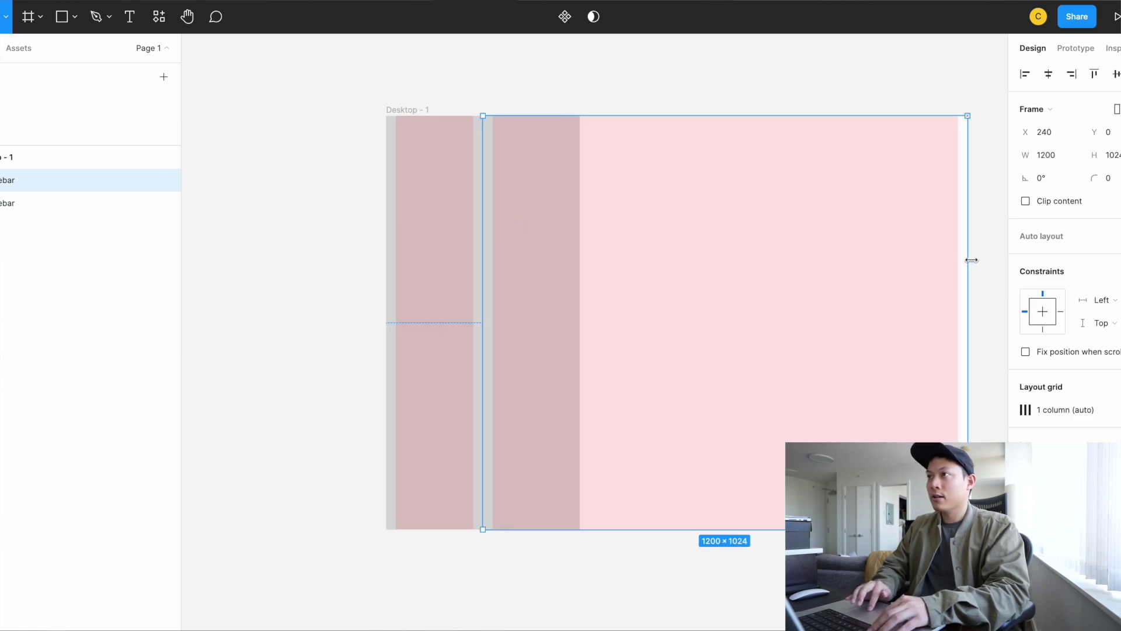
Rename the 1200-wide copy as the main content frame and shift its inner rectangle to the start of the grid column
double_click(8, 182)
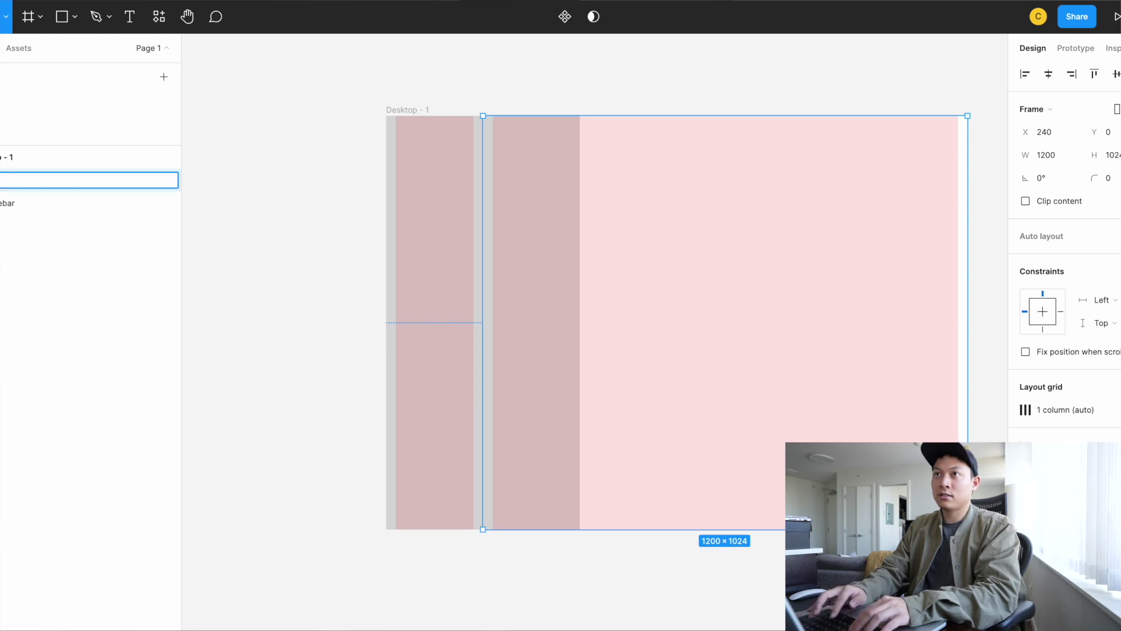
key(Return)
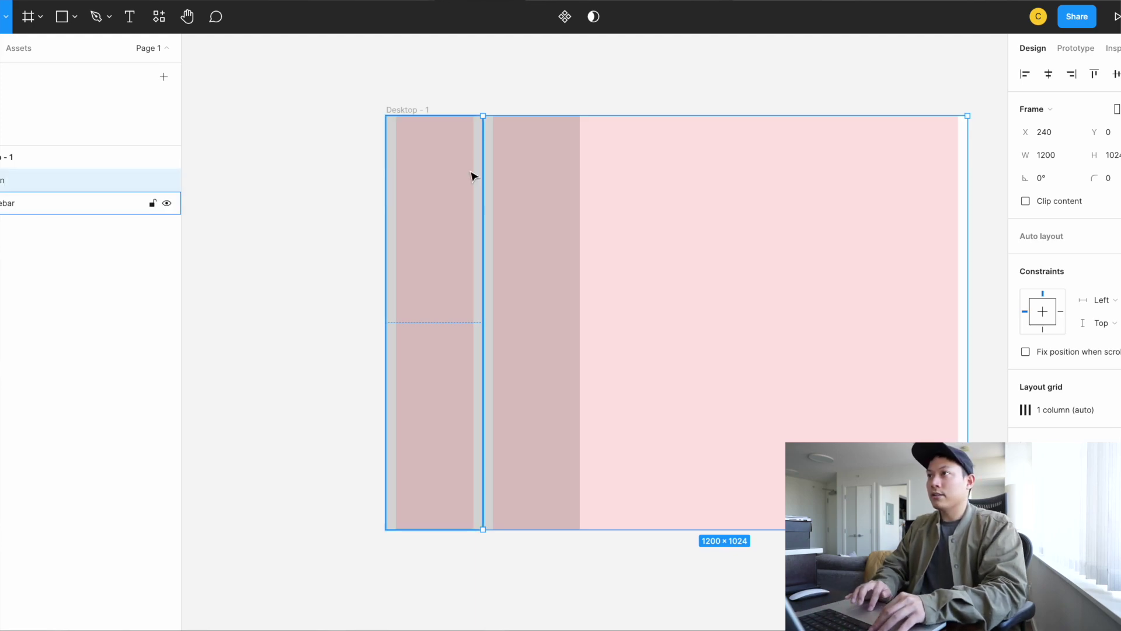
click(360, 227)
click(522, 204)
drag(514, 216, 520, 216)
click(489, 128)
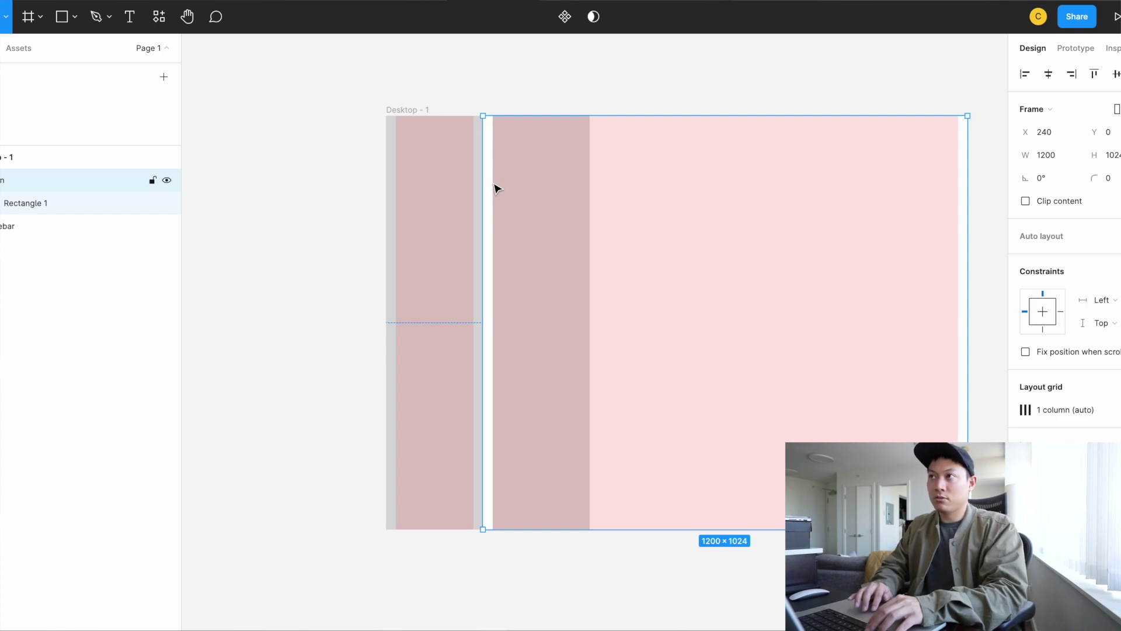
Widen the main frame's column grid margins to 200 and fit its rectangle to the 800-wide column
scroll(495, 188, right, 3)
scroll(495, 188, right, 1)
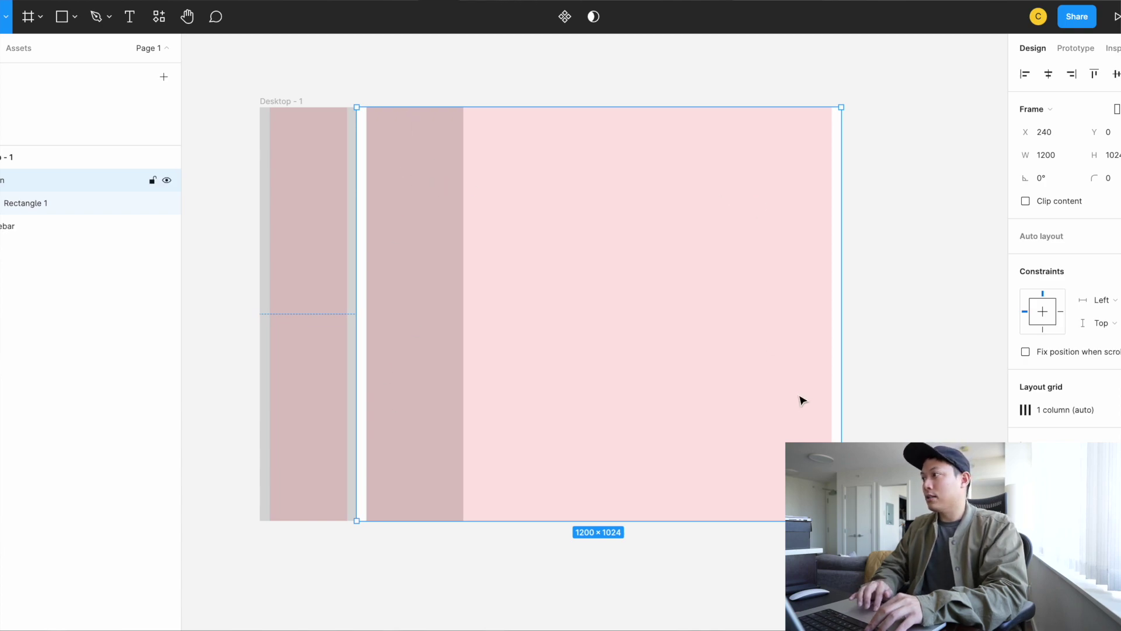
click(1022, 414)
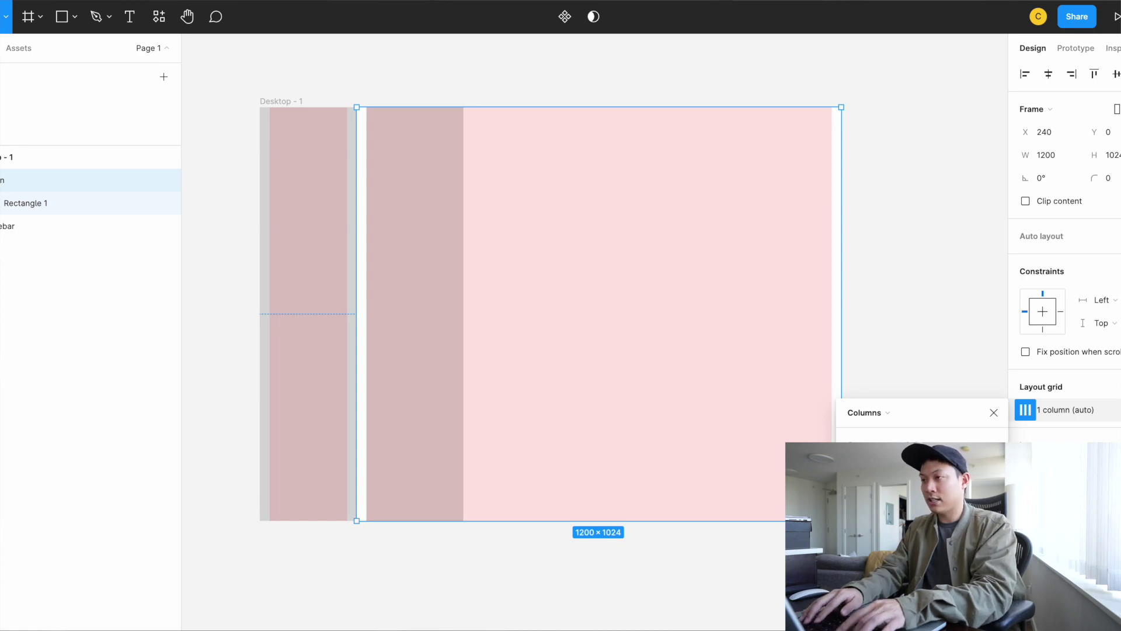
key(Return)
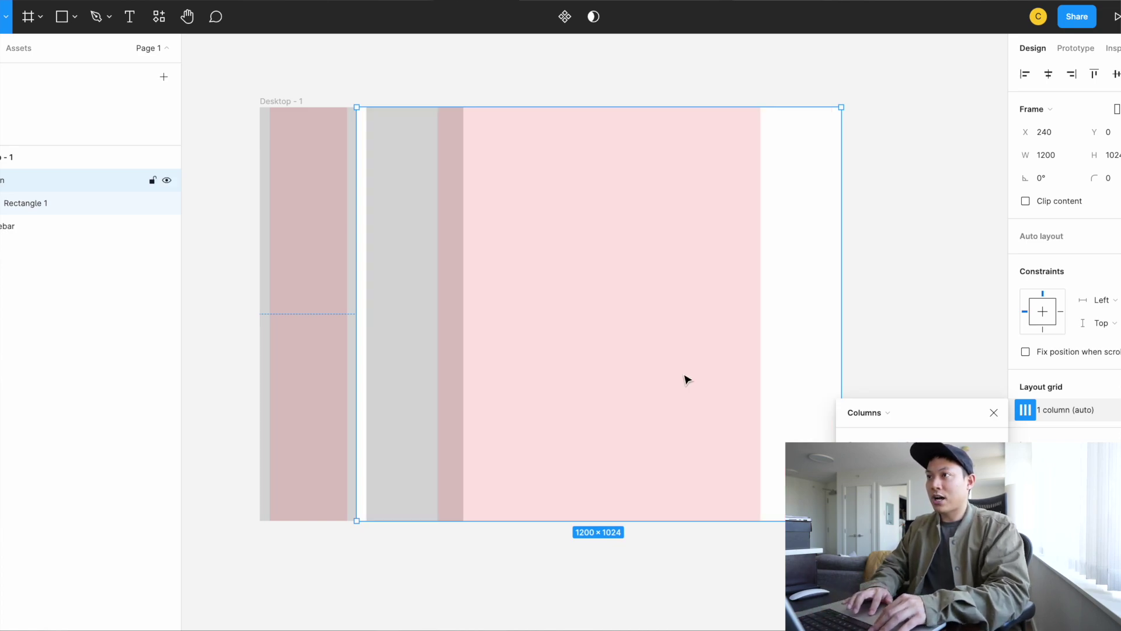
click(403, 299)
drag(376, 298, 448, 300)
drag(536, 305, 763, 305)
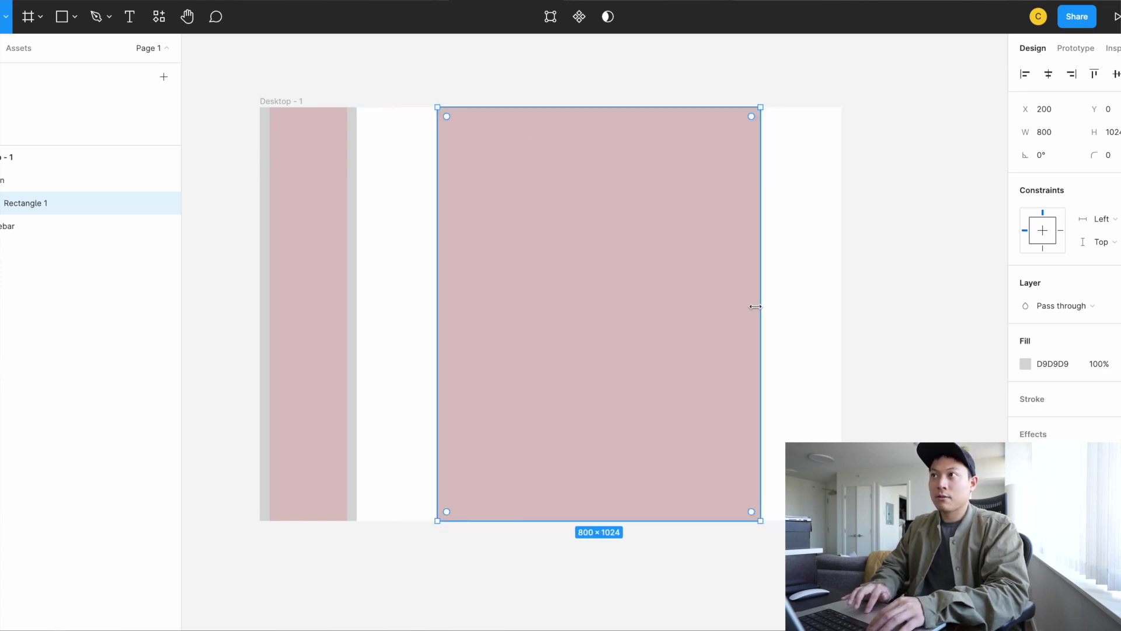
Reduce the side margins of the main frame's column grid to 24
click(384, 239)
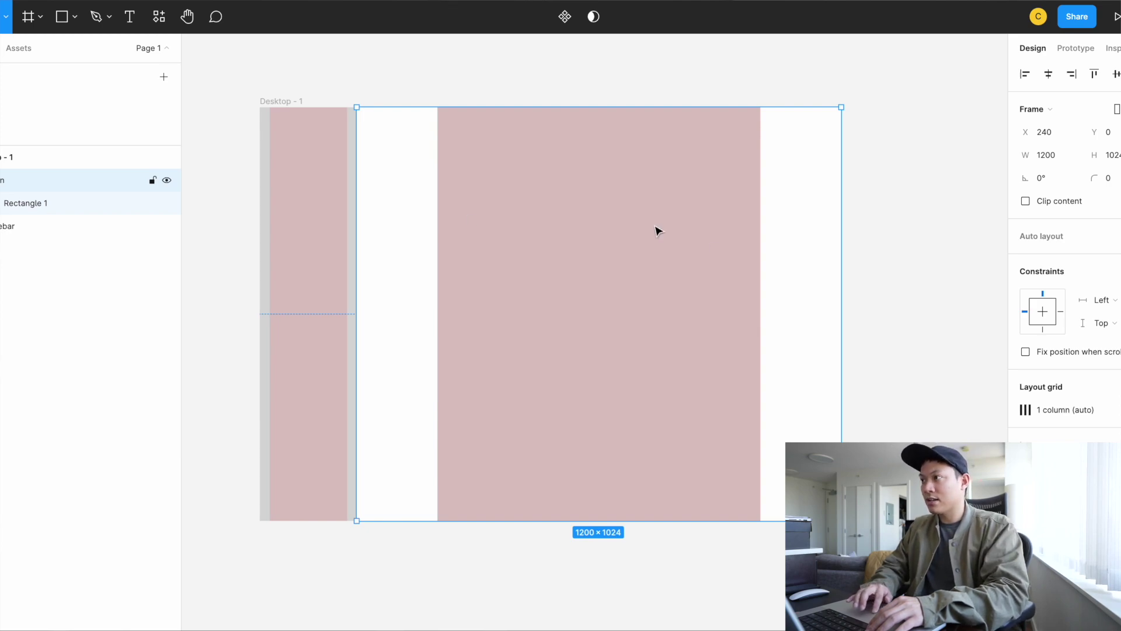
click(1026, 415)
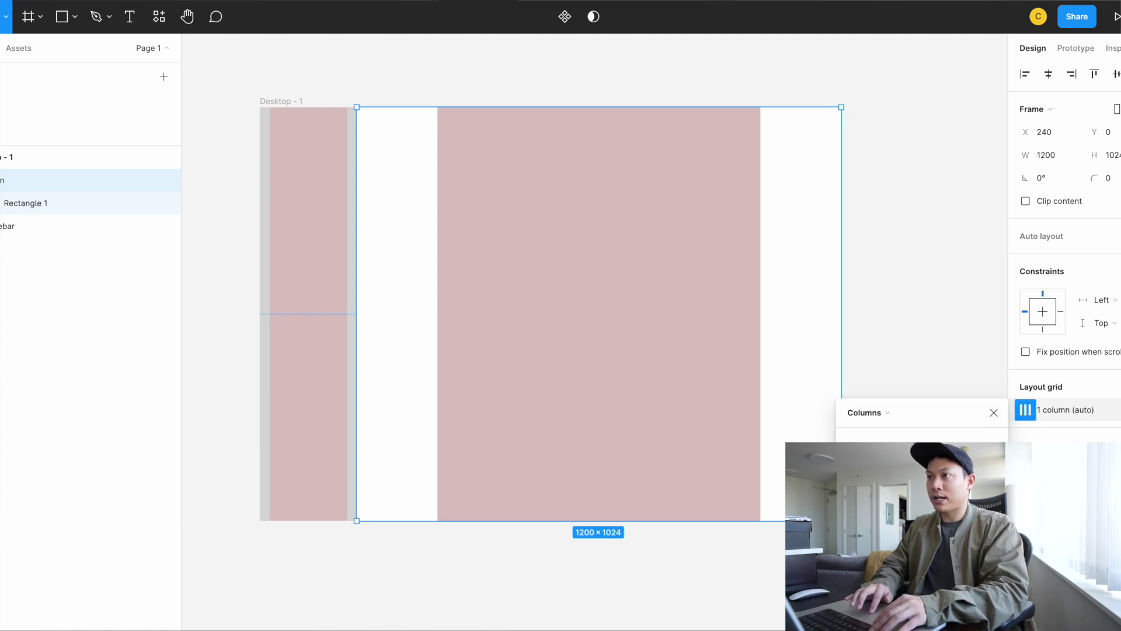
click(566, 305)
click(415, 303)
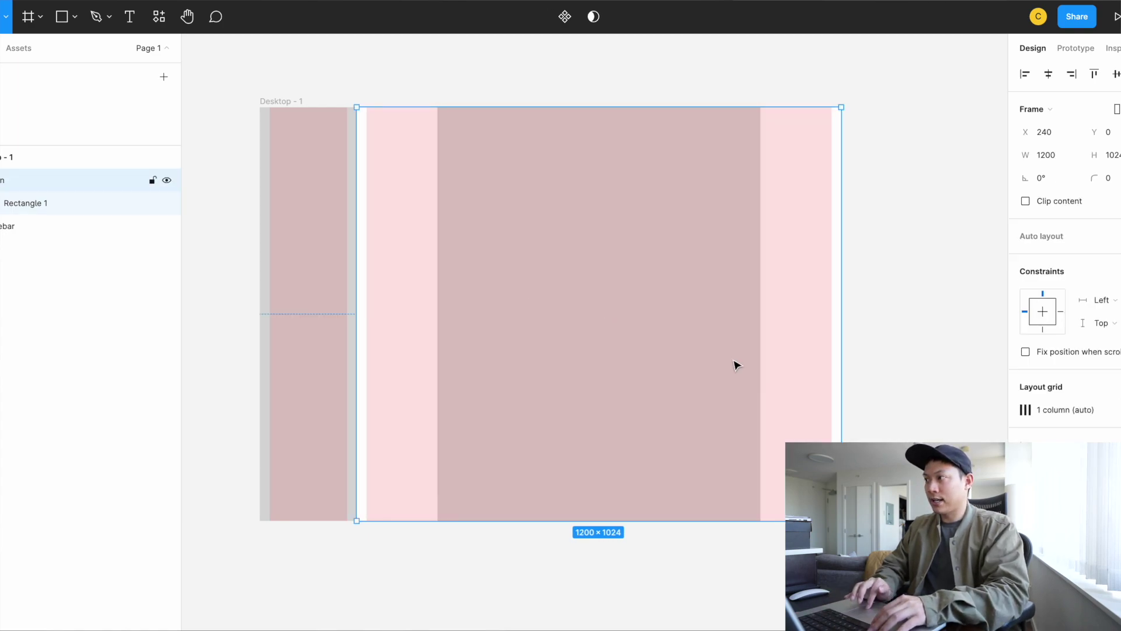
Set the main frame's layout grid to 12 columns and change the grid color to cyan 00D1FF
click(1025, 409)
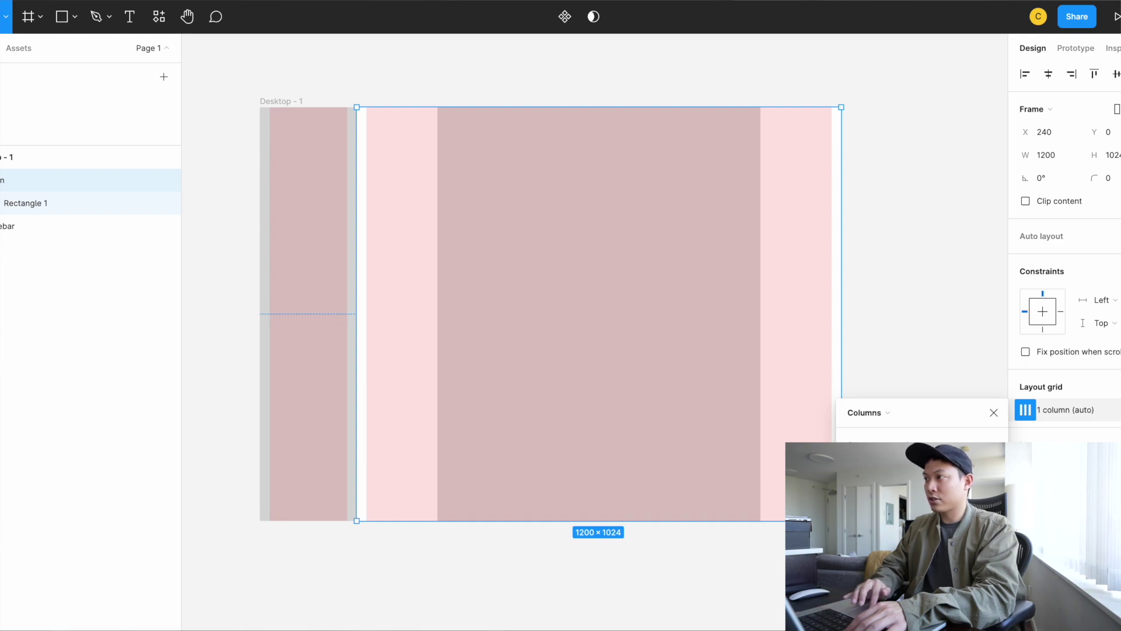
text(12)
key(Tab)
click(767, 460)
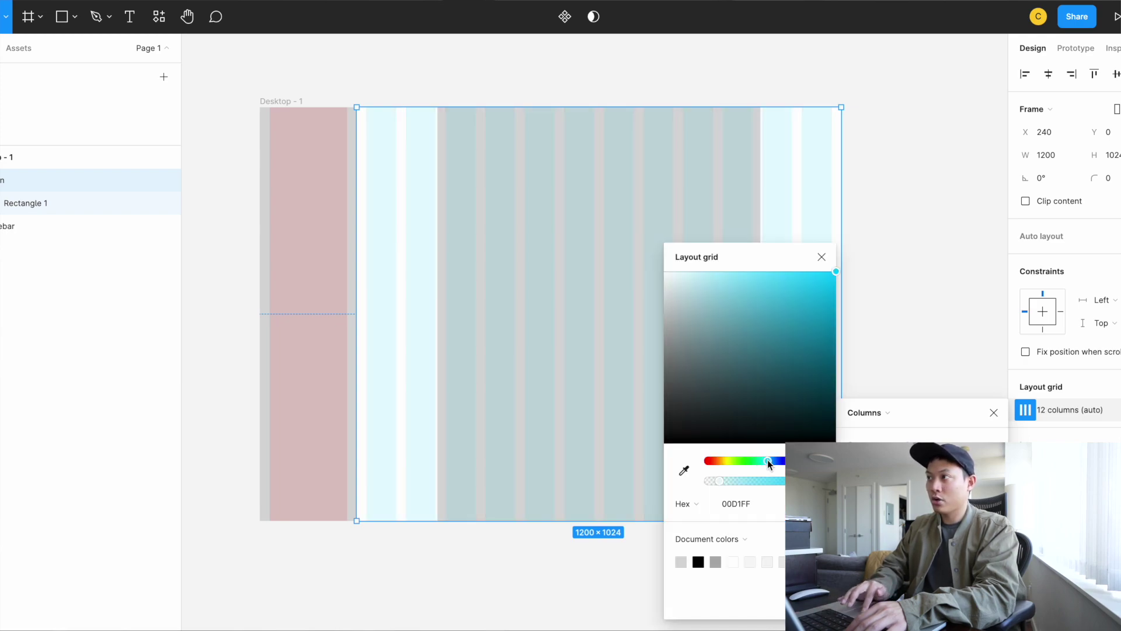
click(657, 179)
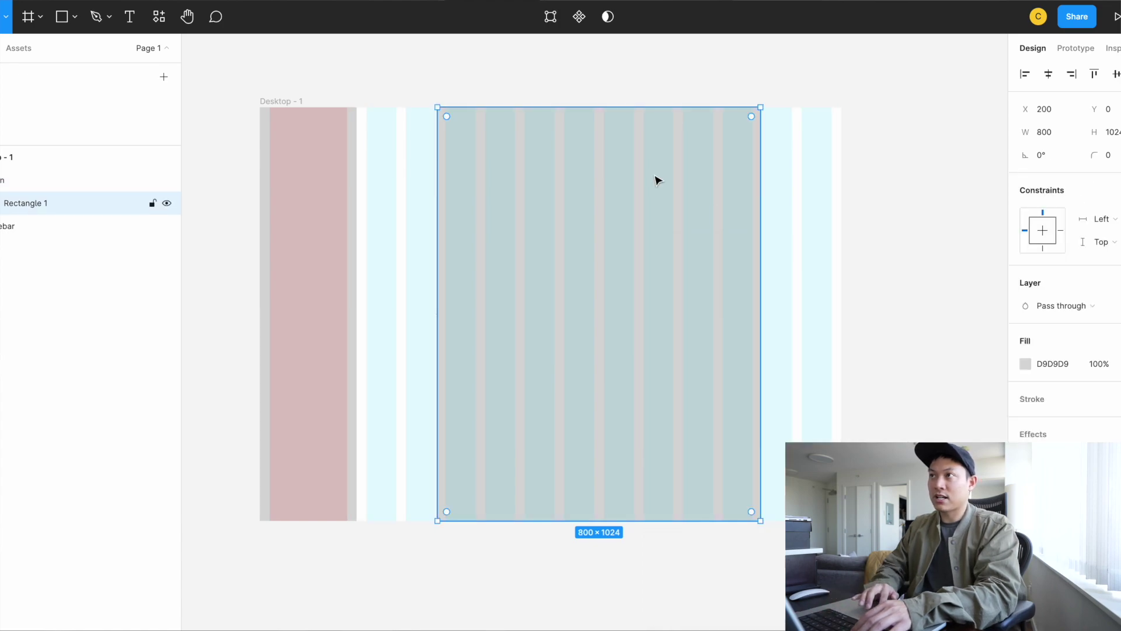
Extend the main frame's rectangle leftward to the first grid column at X 24, making it 976 wide
click(397, 200)
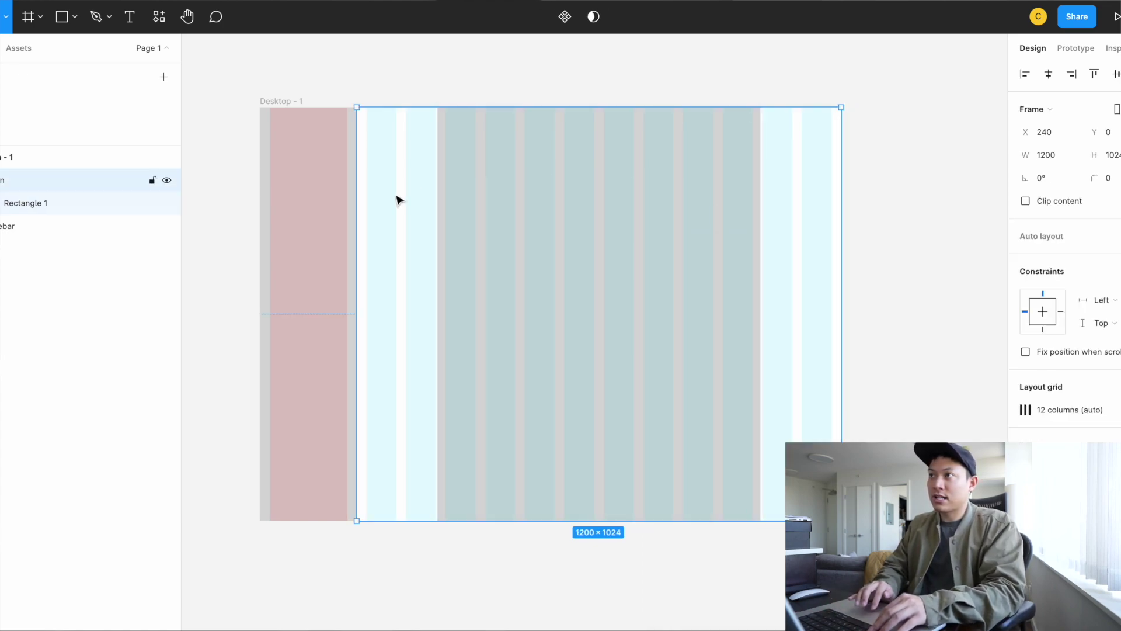
click(533, 200)
drag(441, 220, 366, 226)
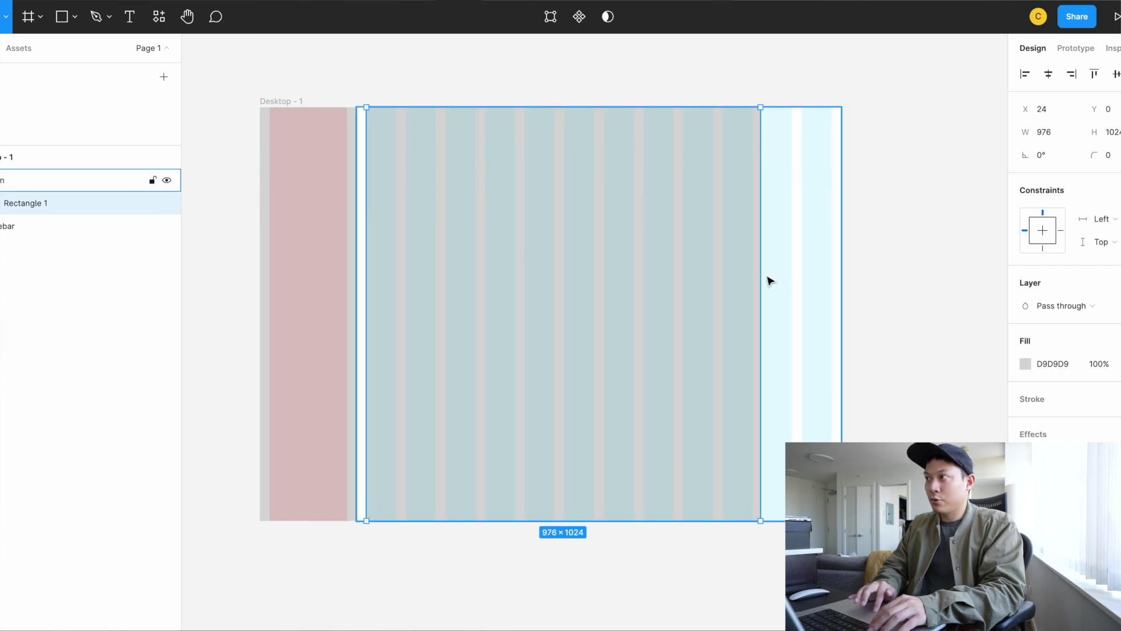
Widen the main frame's rectangle to 1152 so it spans all 12 grid columns
drag(764, 274, 832, 275)
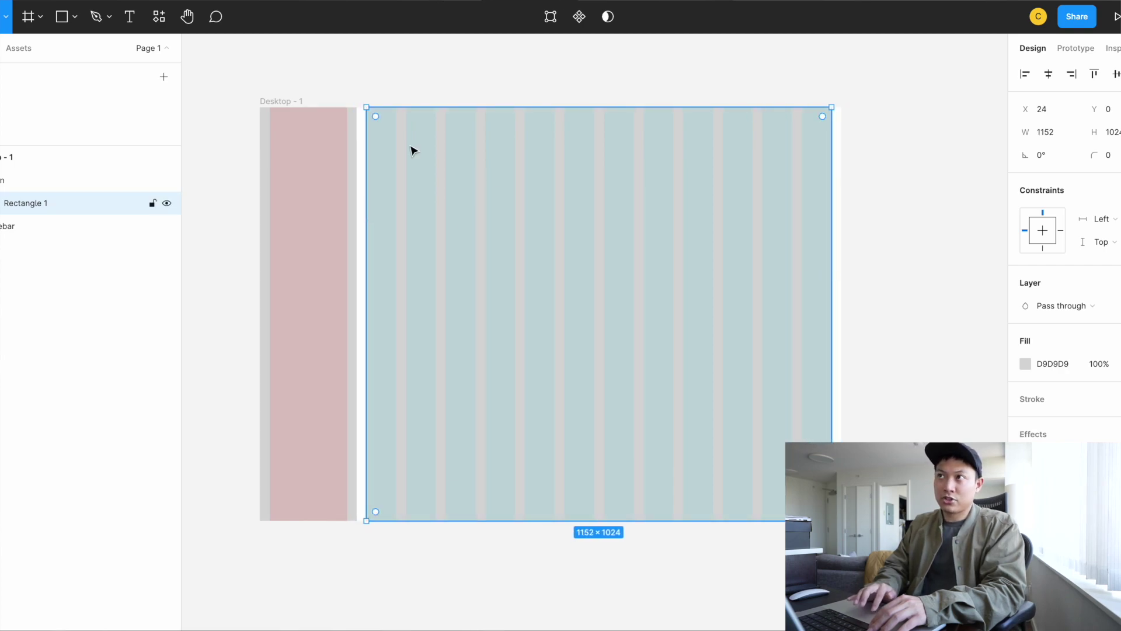
click(296, 94)
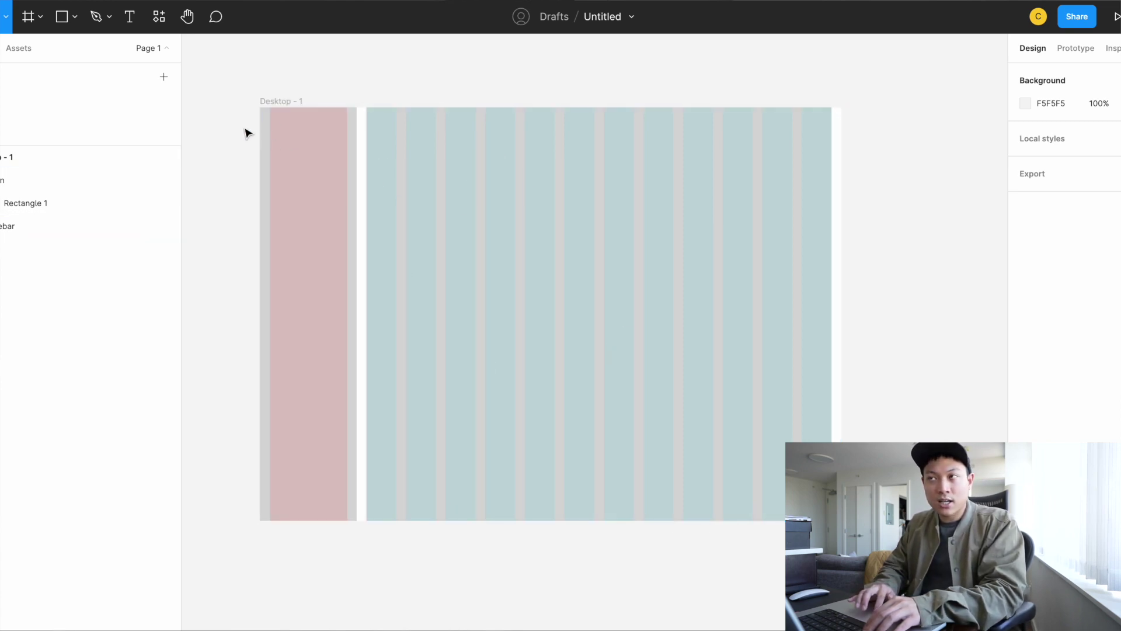
Lower the upper edge of the sidebar and main frames together to a height of 911, leaving a gap for a header
drag(242, 124, 543, 170)
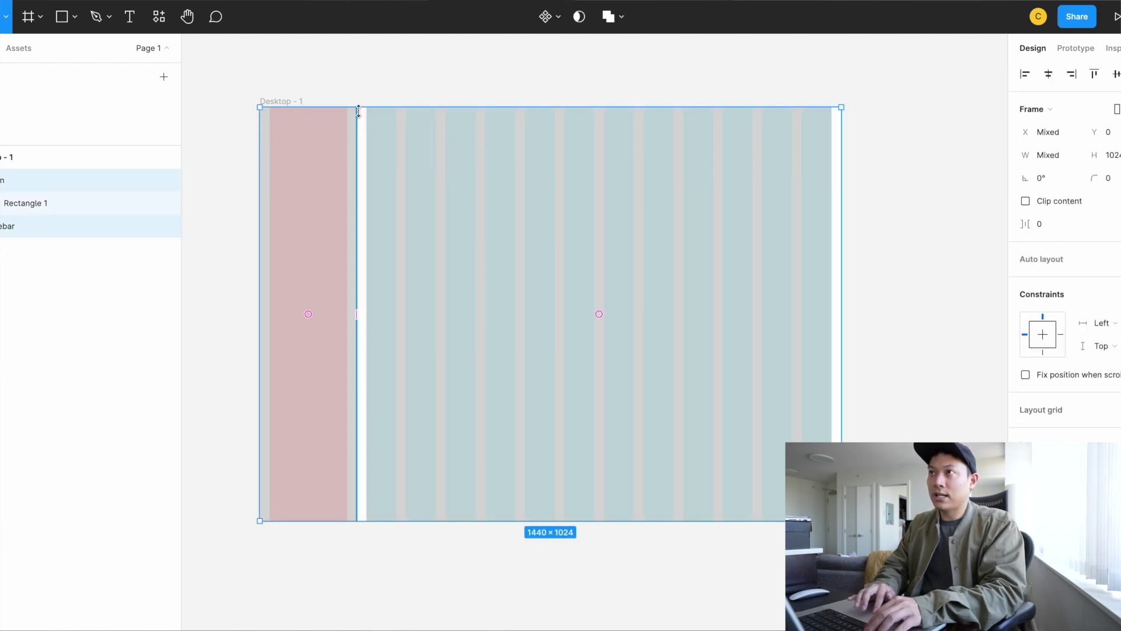
drag(358, 109, 362, 150)
click(361, 138)
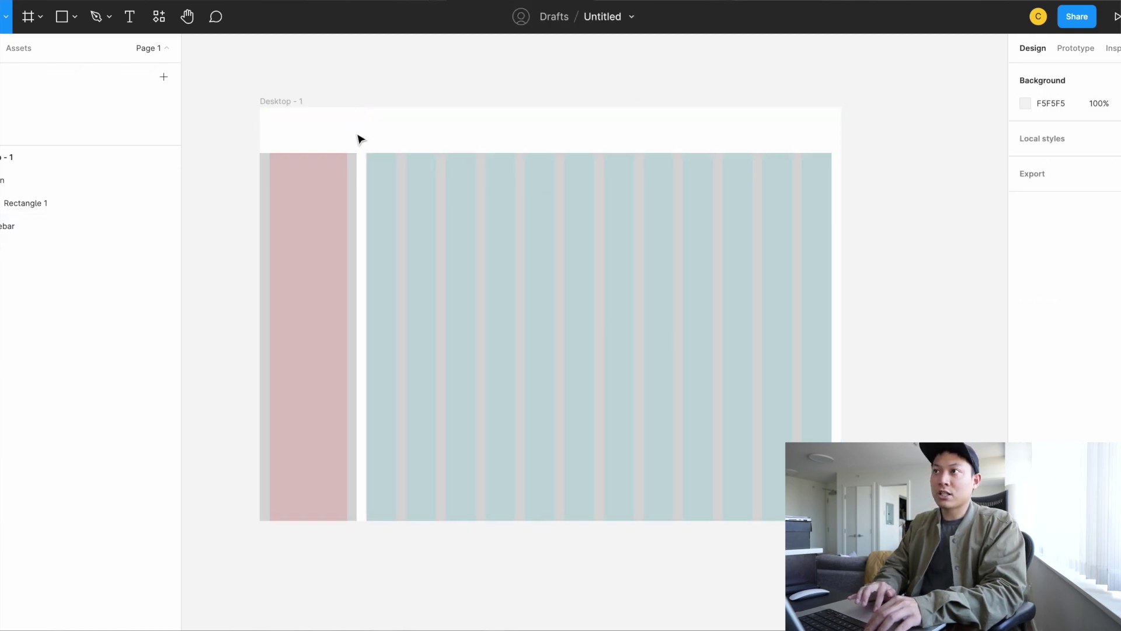
Duplicate the main frame to the top of the desktop frame at Y 0 and set the copy's height to 70
click(491, 273)
drag(478, 275, 478, 227)
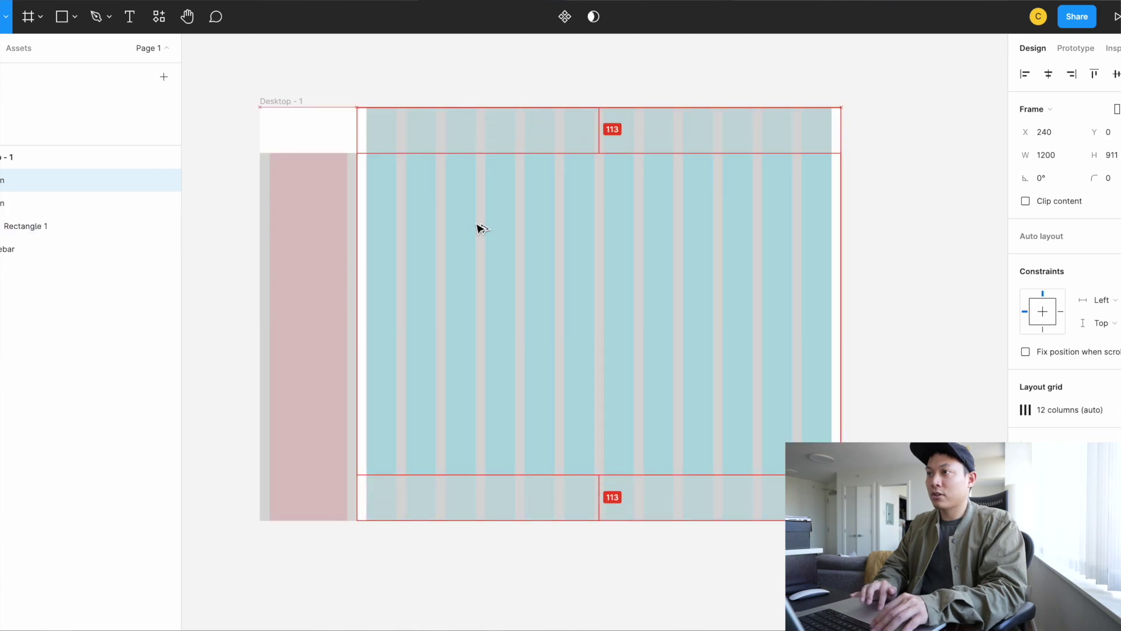
drag(461, 474, 458, 138)
click(1110, 155)
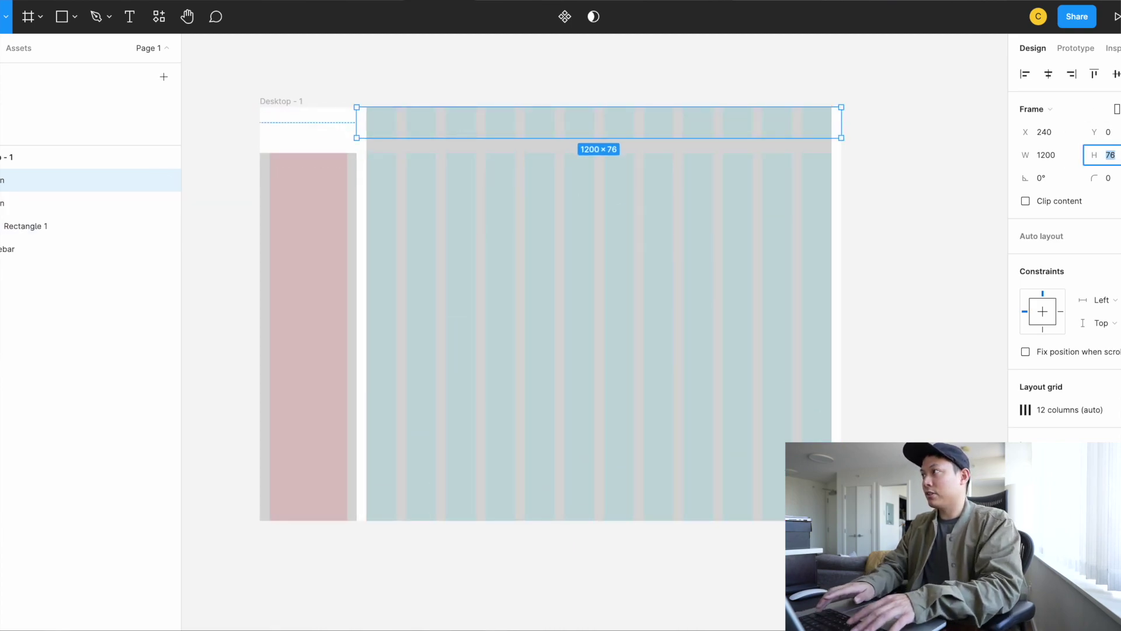
text(70)
key(Return)
Delete the rectangle inside the header frame and extend the frame leftward to X 0, making it 1440 wide
click(706, 147)
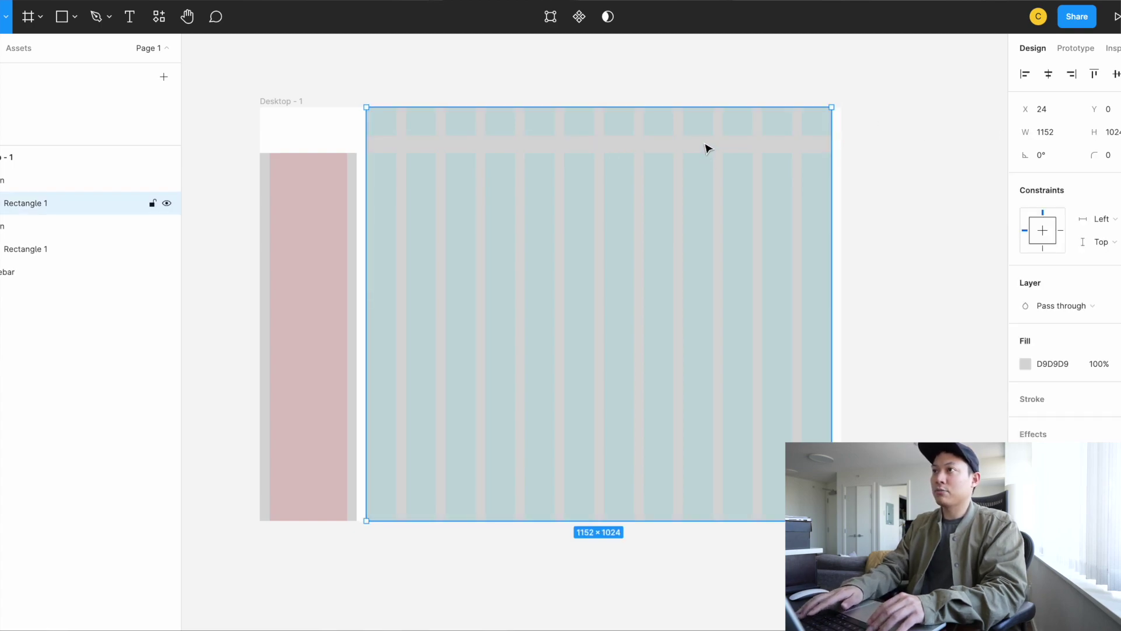
key(Escape)
click(506, 134)
drag(357, 125, 260, 124)
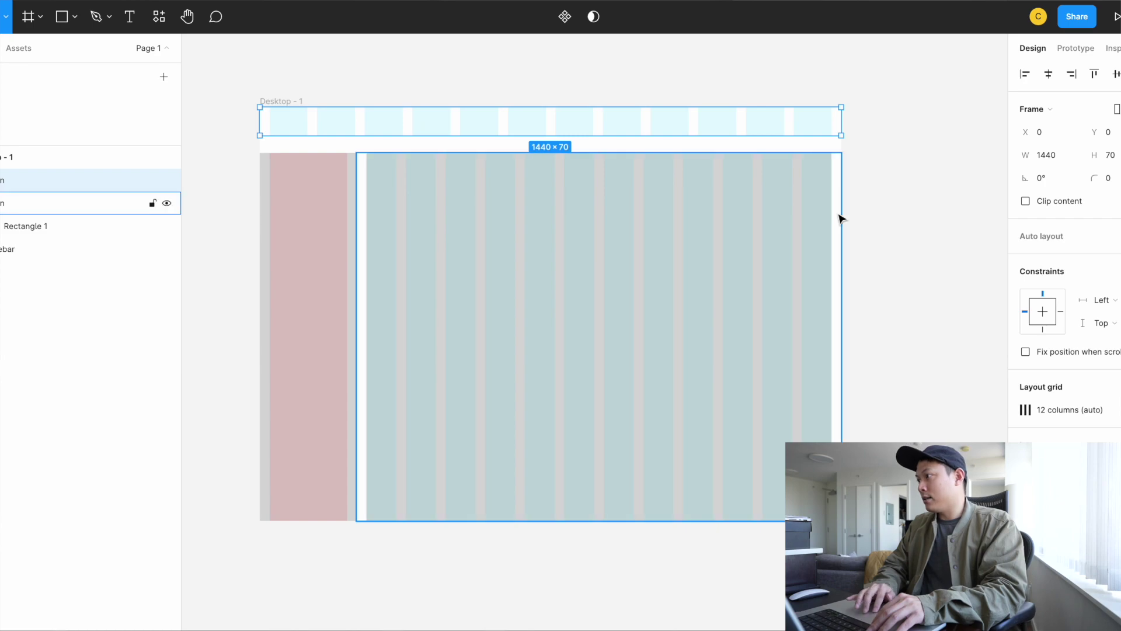
Shift the main frame up toward the header and give the header frame's bottom border a light gray color
scroll(1065, 255, down, 1)
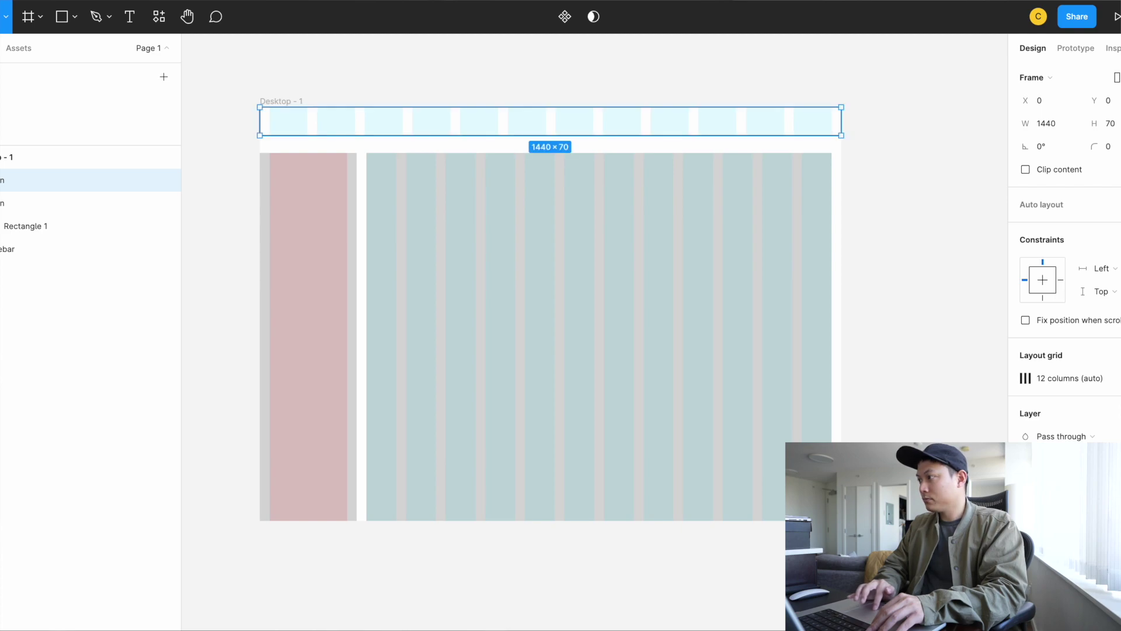
click(839, 300)
drag(839, 300, 826, 295)
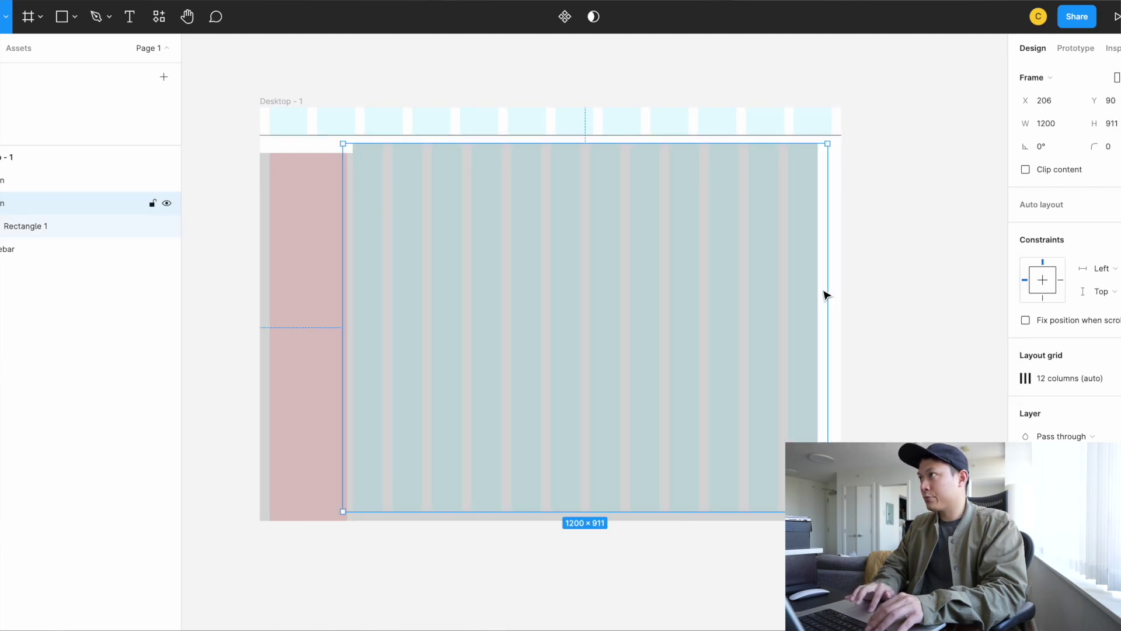
click(796, 114)
click(1026, 491)
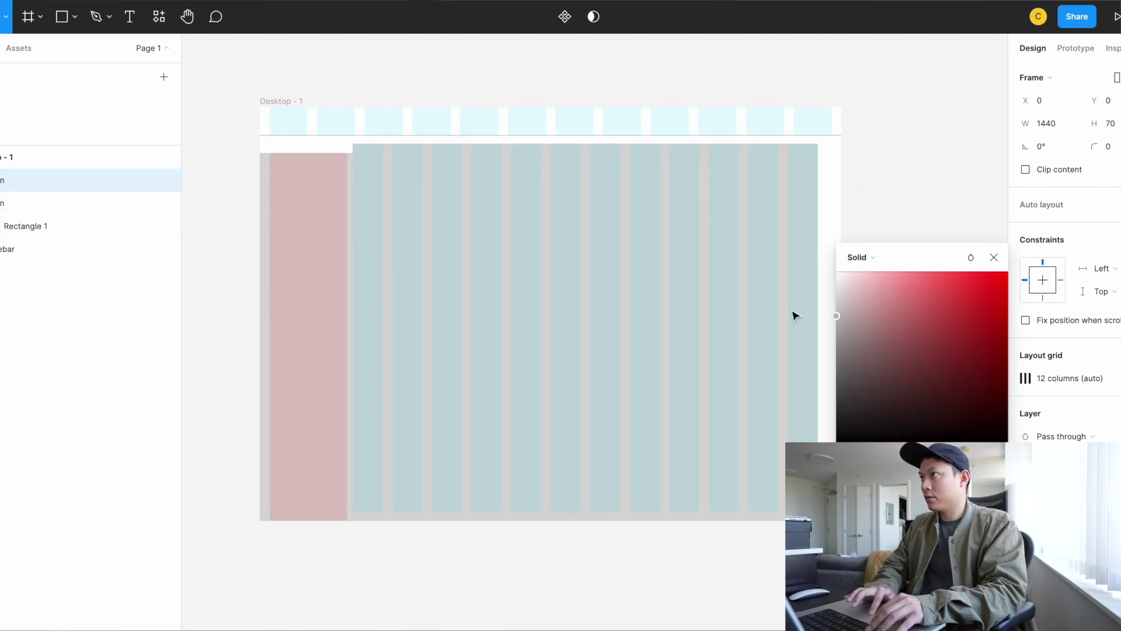
click(902, 150)
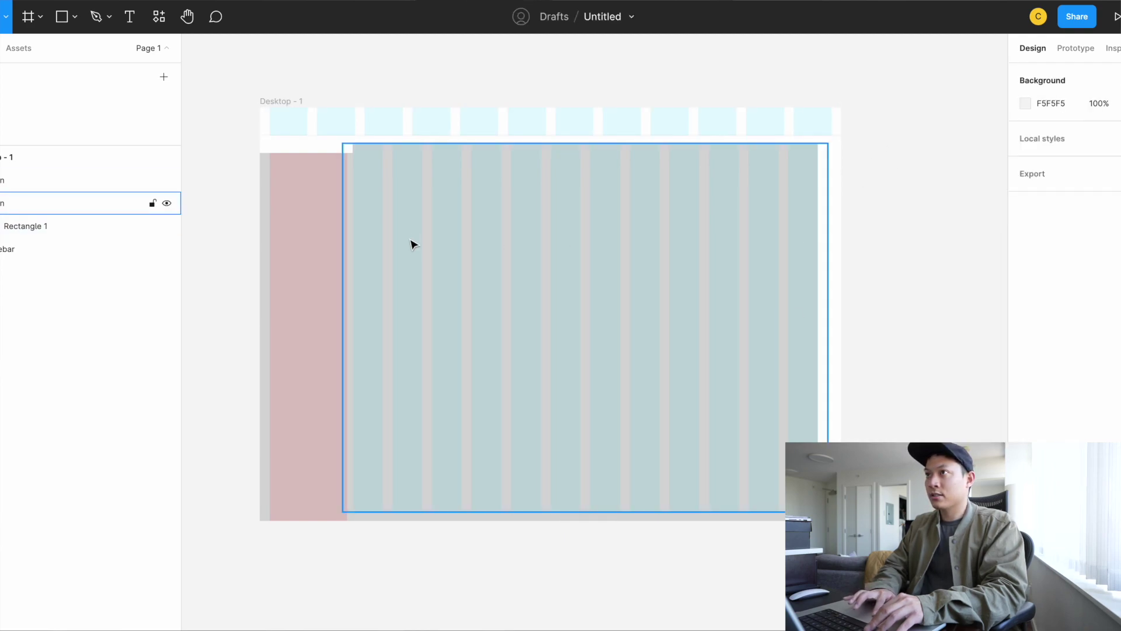
Place the main frame back beside the sidebar, top-align both frames, and move them directly below the header
click(313, 208)
drag(405, 209, 426, 212)
shift+click(336, 208)
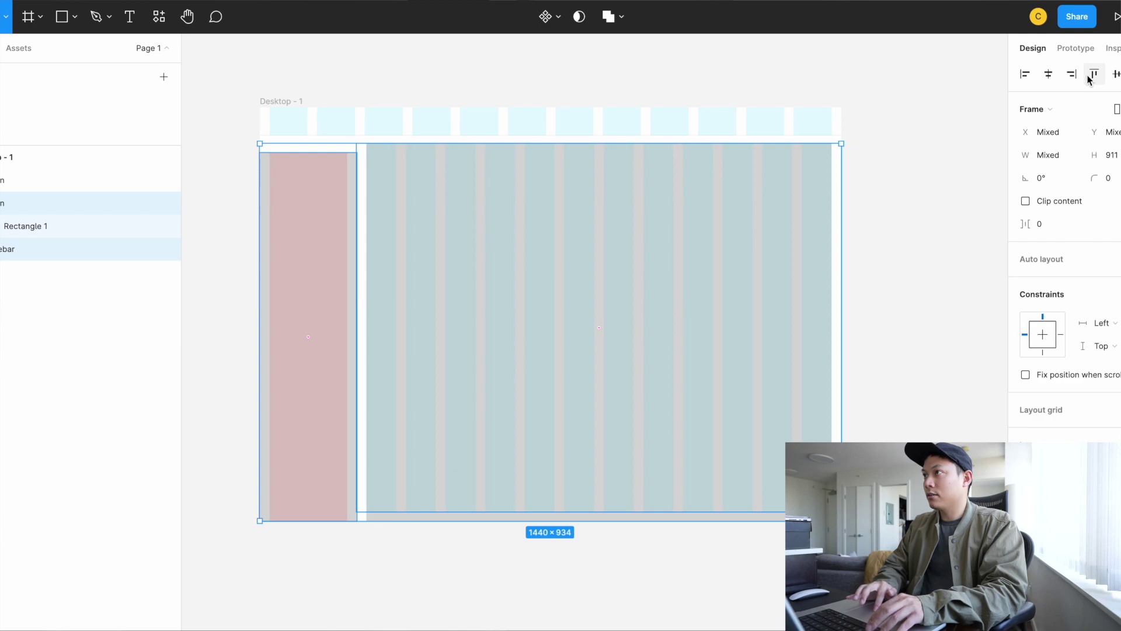
click(1094, 74)
drag(729, 210, 734, 208)
click(891, 180)
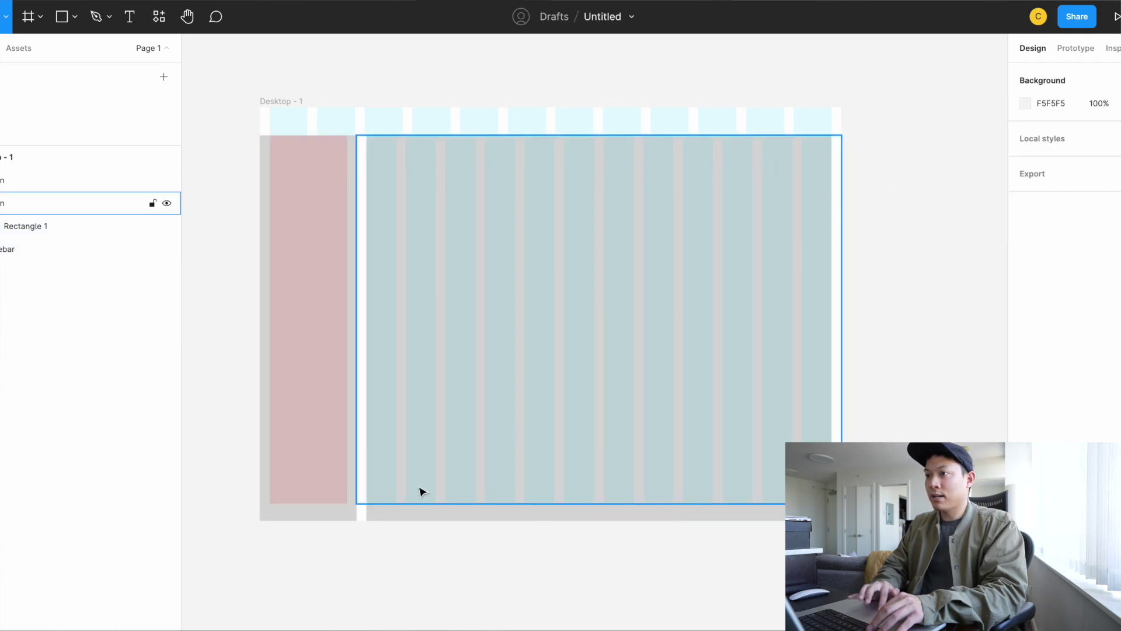
Extend the sidebar and main frames together down to the bottom edge of the desktop frame
click(328, 473)
click(286, 103)
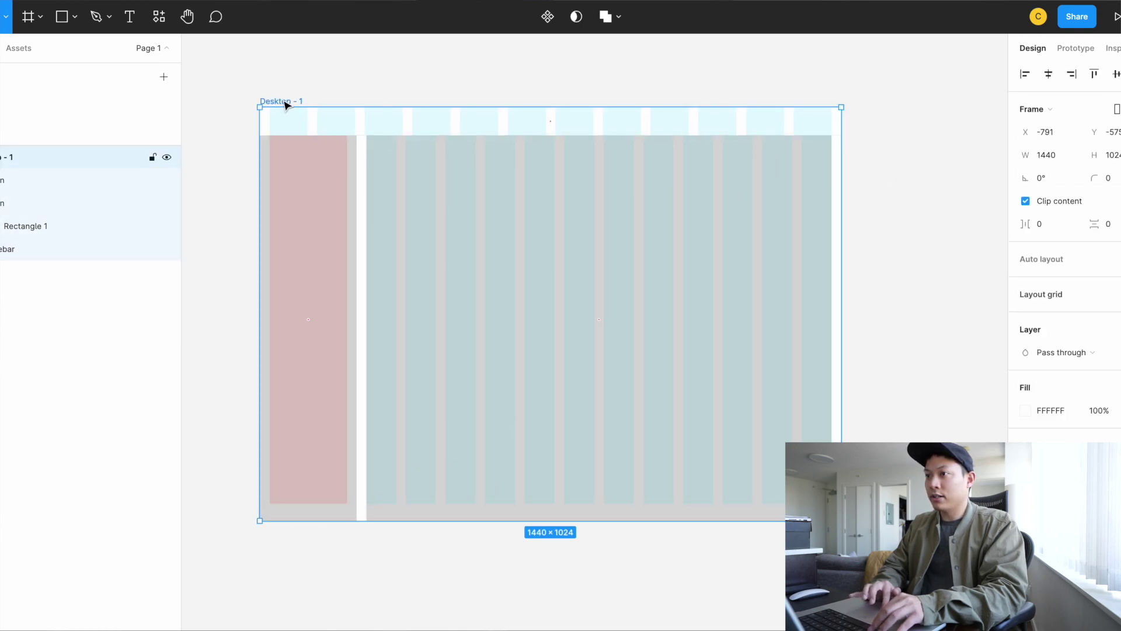
click(335, 439)
shift+click(423, 483)
drag(397, 501, 396, 521)
click(401, 555)
Change the header frame's column grid color from cyan to green
click(291, 128)
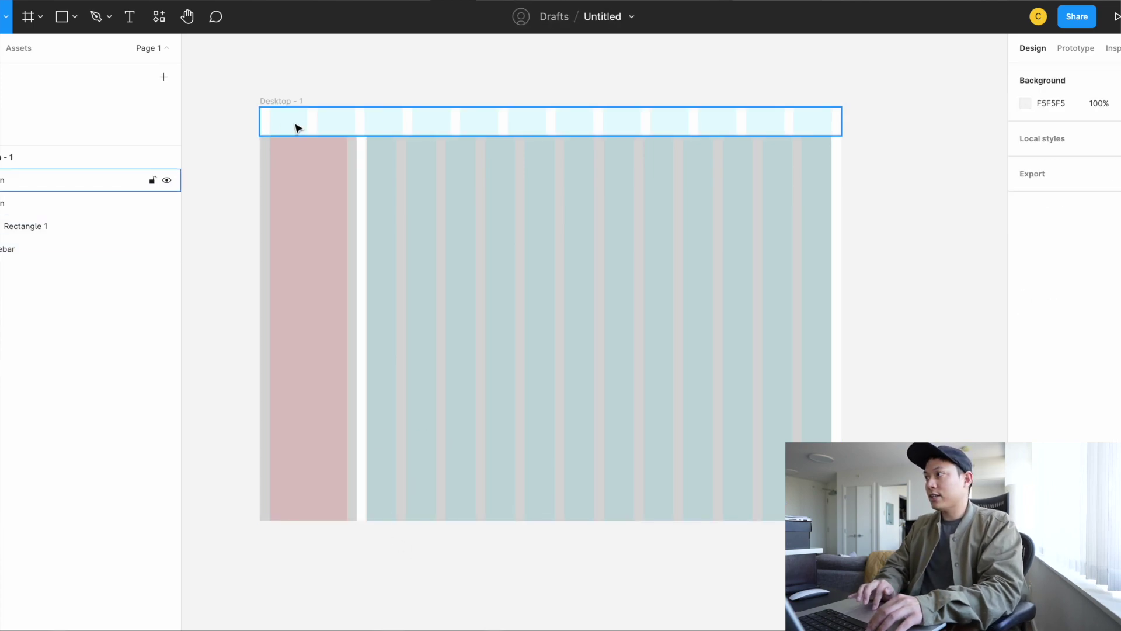
click(291, 129)
click(1025, 410)
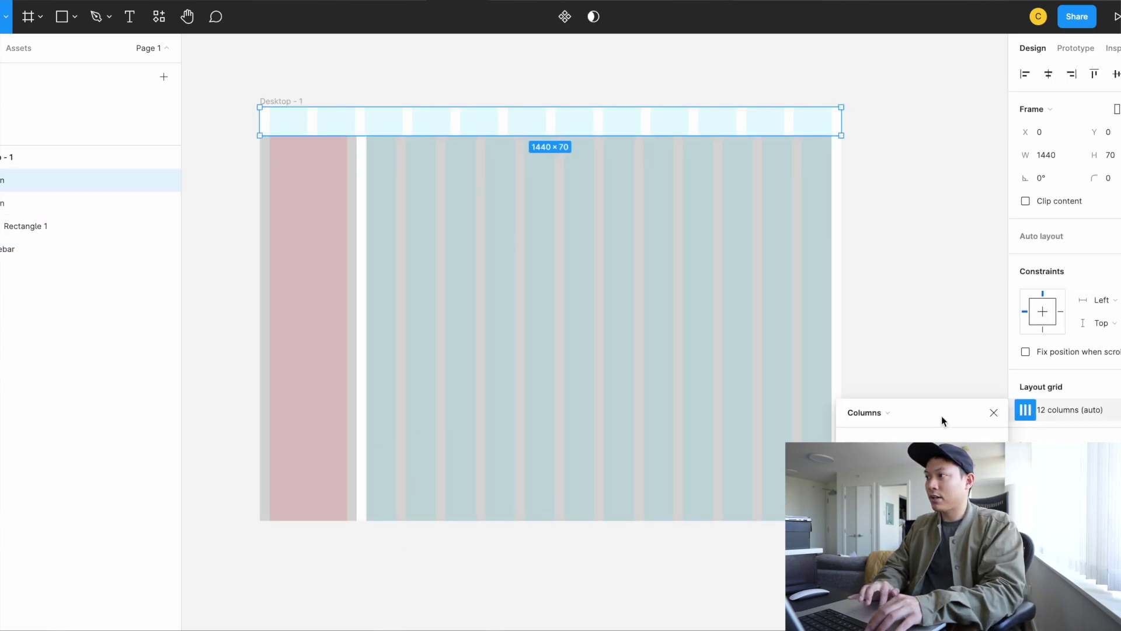
click(854, 462)
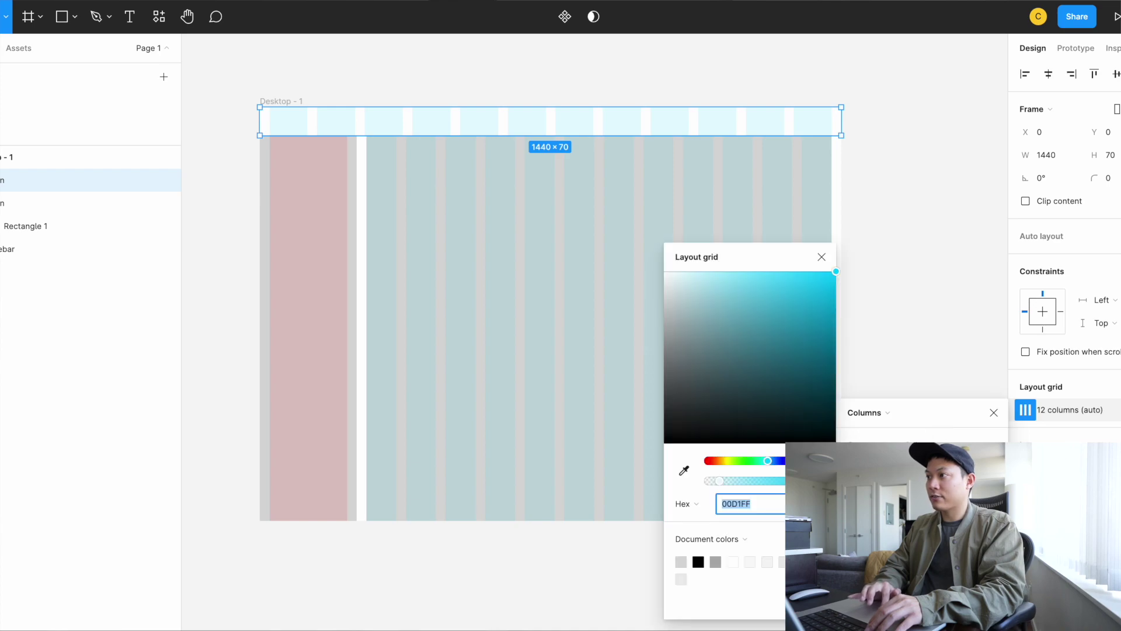
click(748, 461)
click(461, 87)
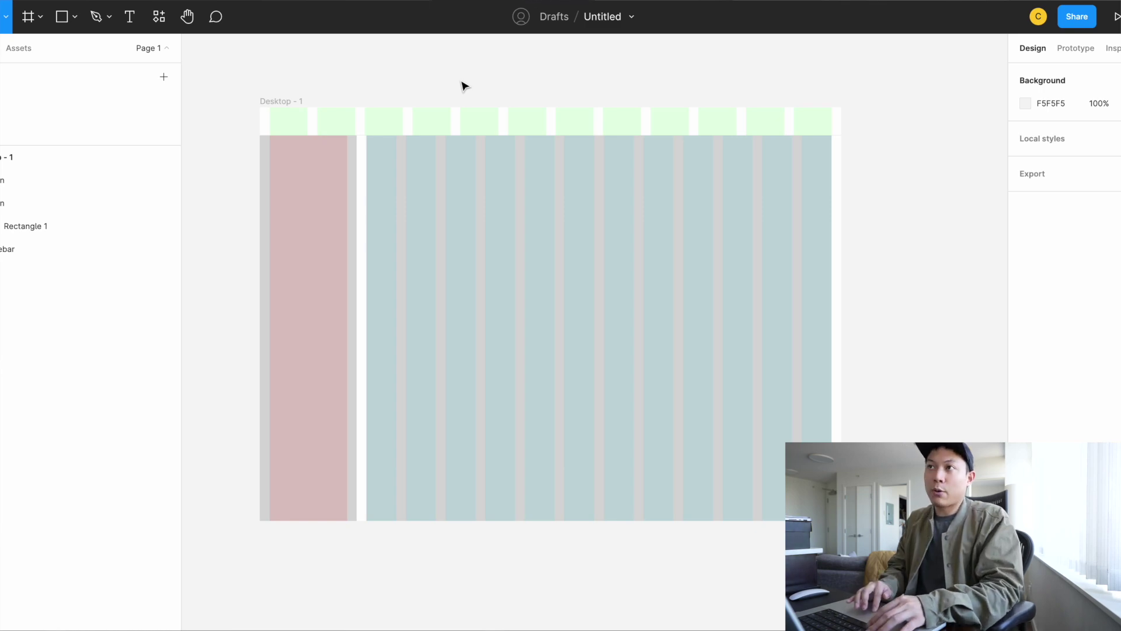
Draw a 50 × 50 circle in the header's first column and copy it to the fifth column at X 496
scroll(263, 120, up, 5)
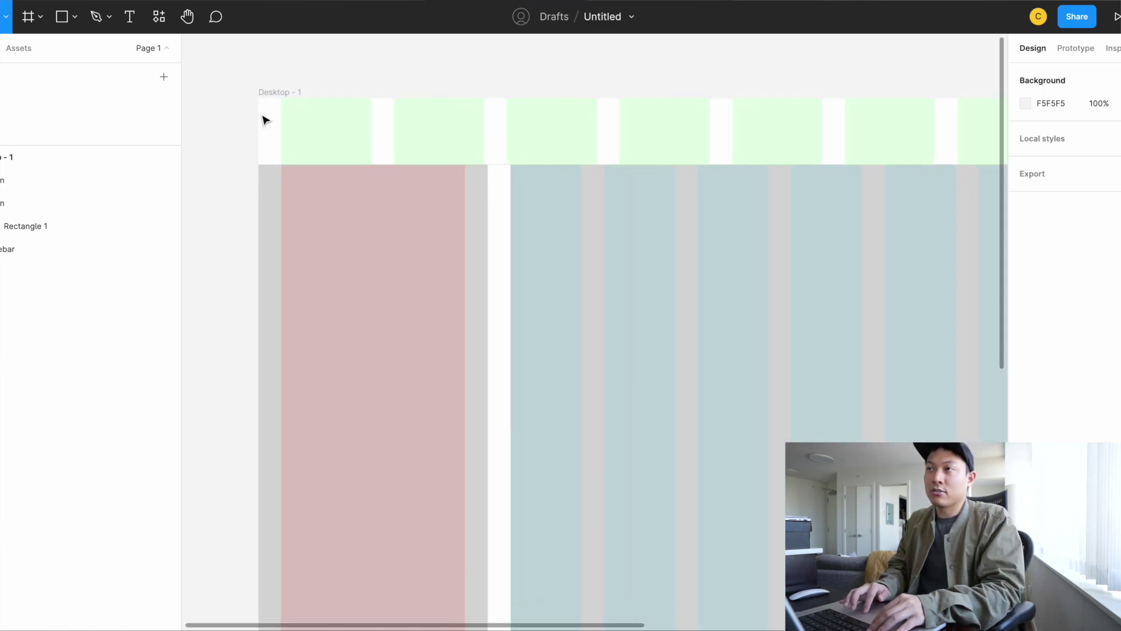
scroll(262, 119, up, 1)
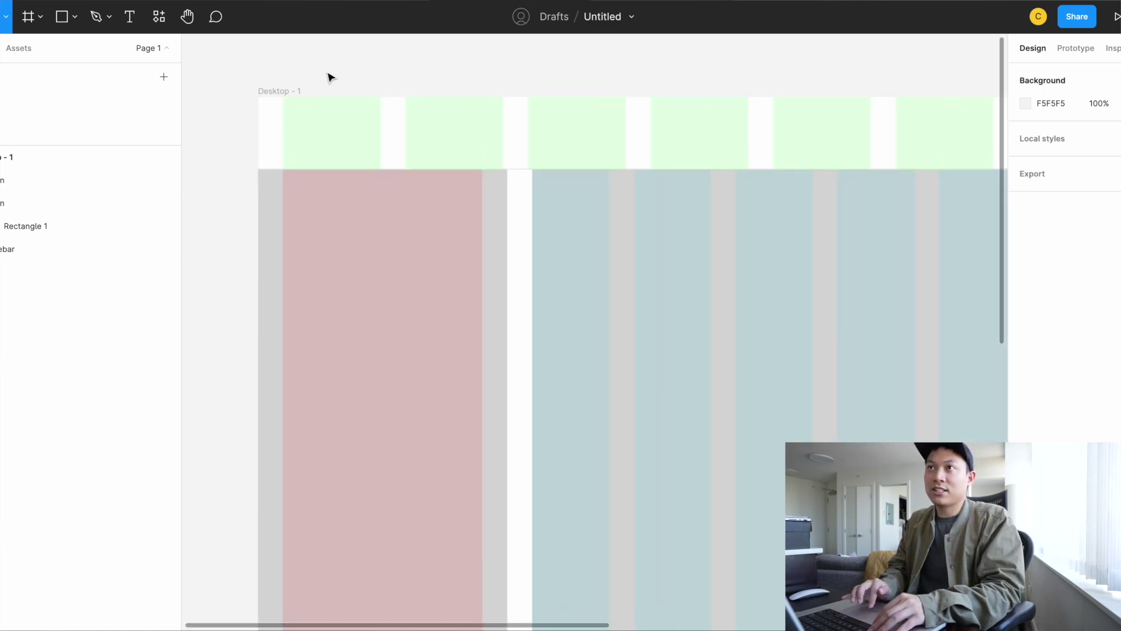
click(74, 22)
click(40, 103)
drag(287, 113, 572, 147)
scroll(313, 155, down, 3)
scroll(572, 147, right, 1)
scroll(572, 148, down, 2)
scroll(463, 153, left, 1)
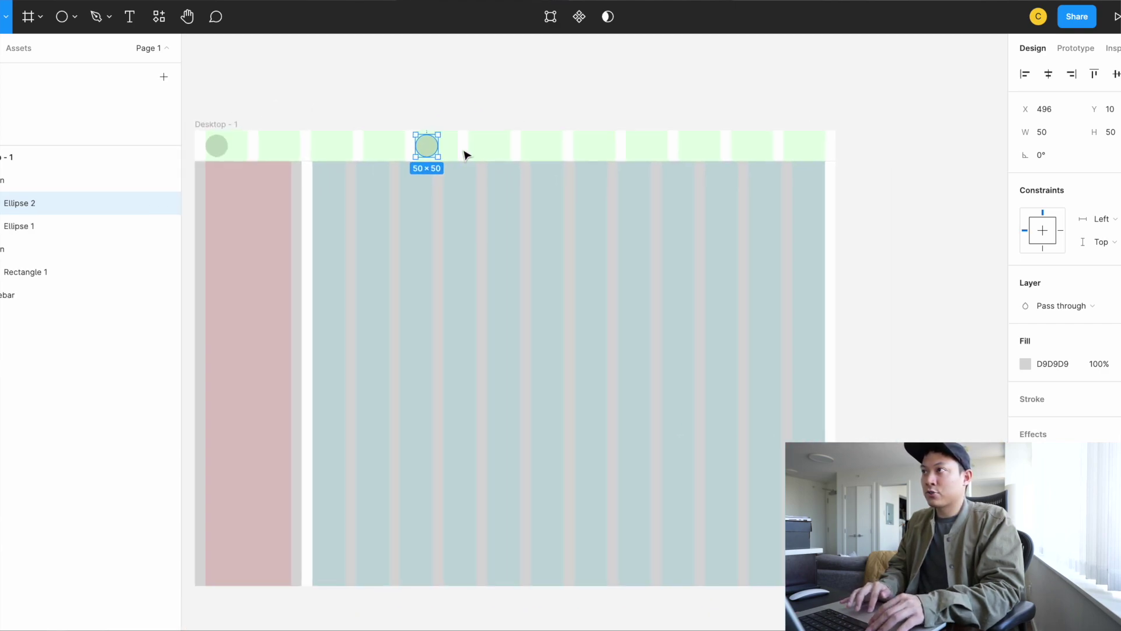
Undo the last circle move and delete the duplicate circle from the header's fifth column
drag(442, 149, 615, 148)
key(super+z)
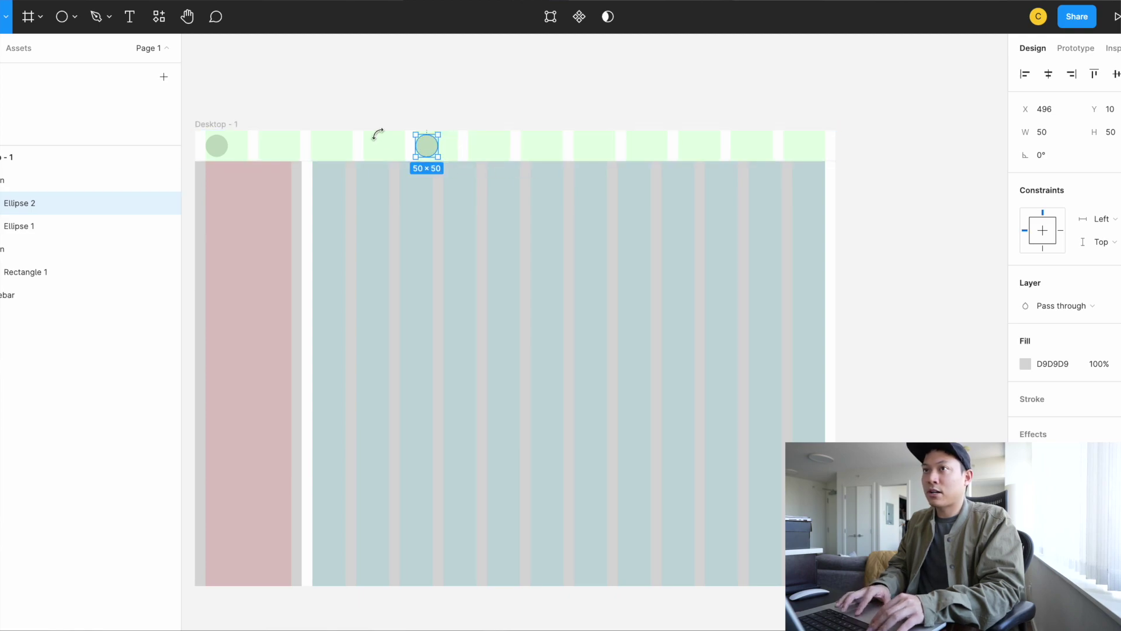
scroll(403, 139, up, 3)
key(Delete)
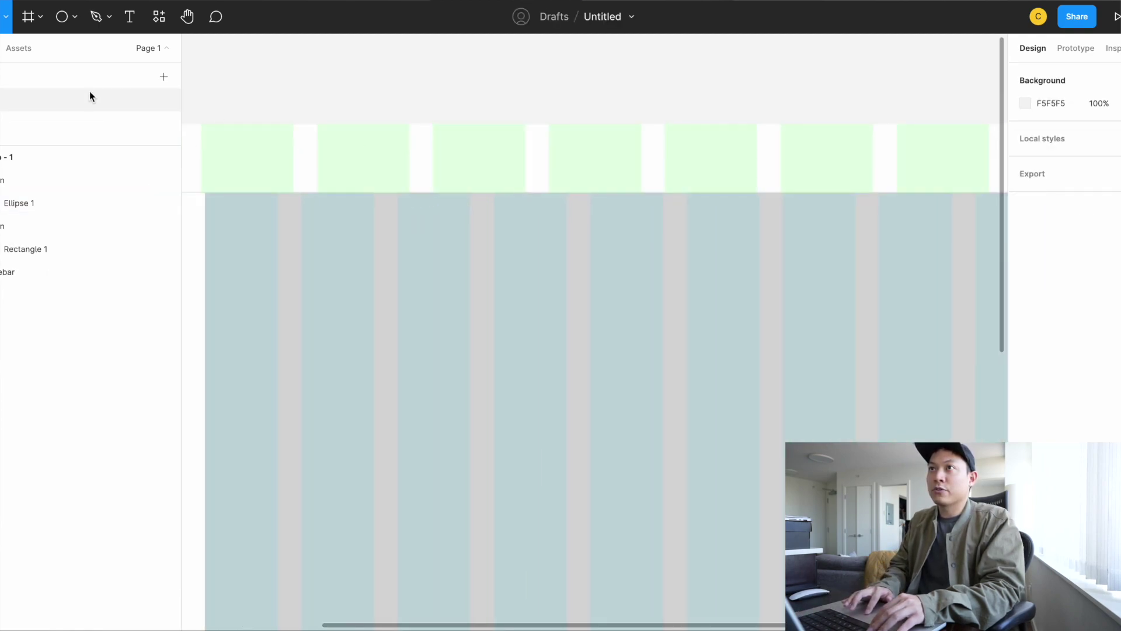
Draw a rectangle about 185 wide over the header's fifth and sixth columns and set its height to 60
click(75, 17)
click(74, 48)
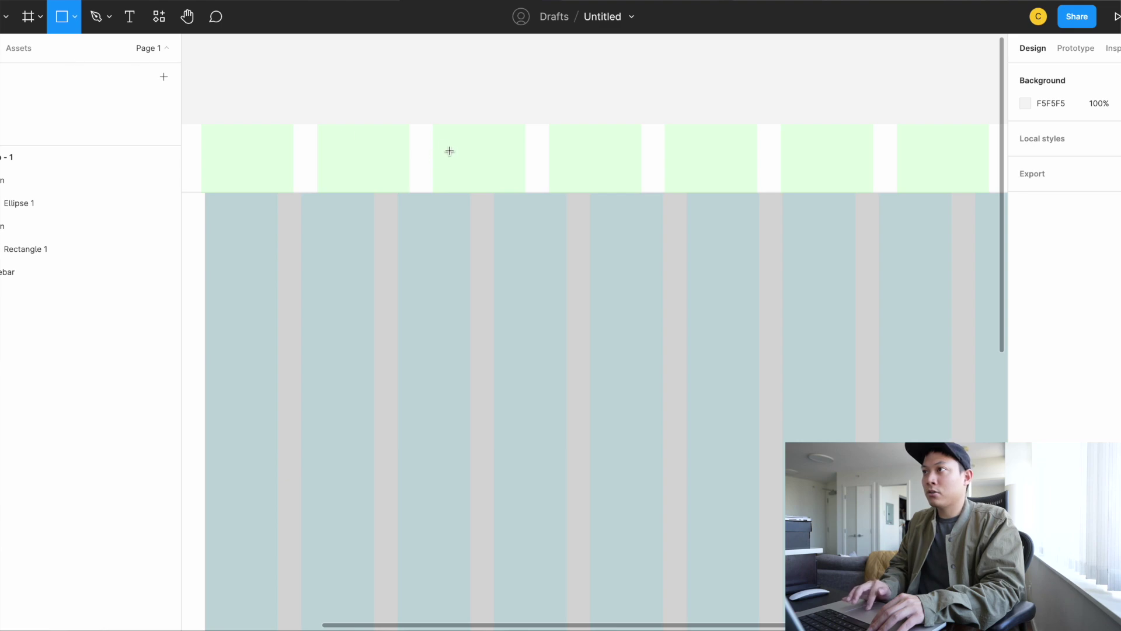
drag(444, 145, 627, 182)
click(1111, 132)
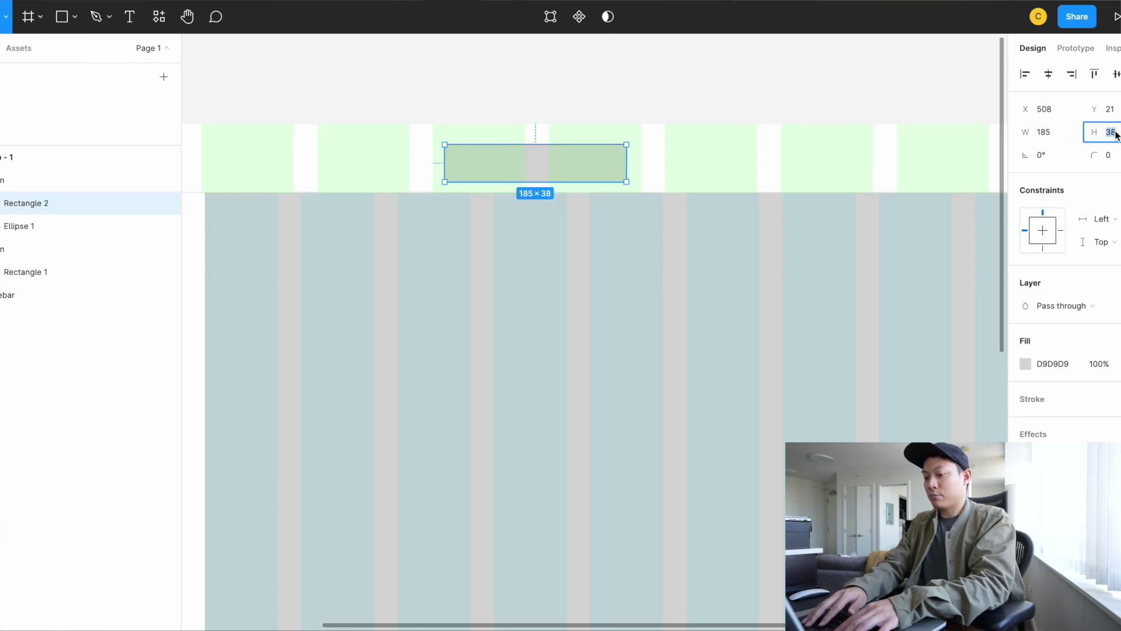
text(60)
key(Return)
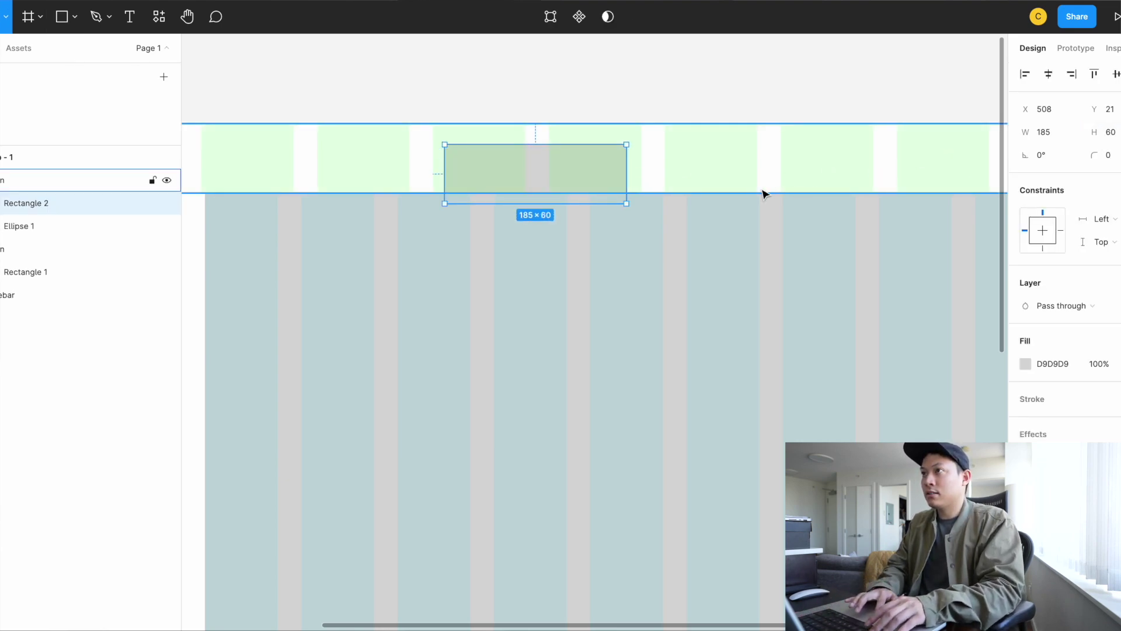
Move the header rectangle to Y 5 and stretch it from X 496 to the end of the eighth column
drag(568, 160, 565, 146)
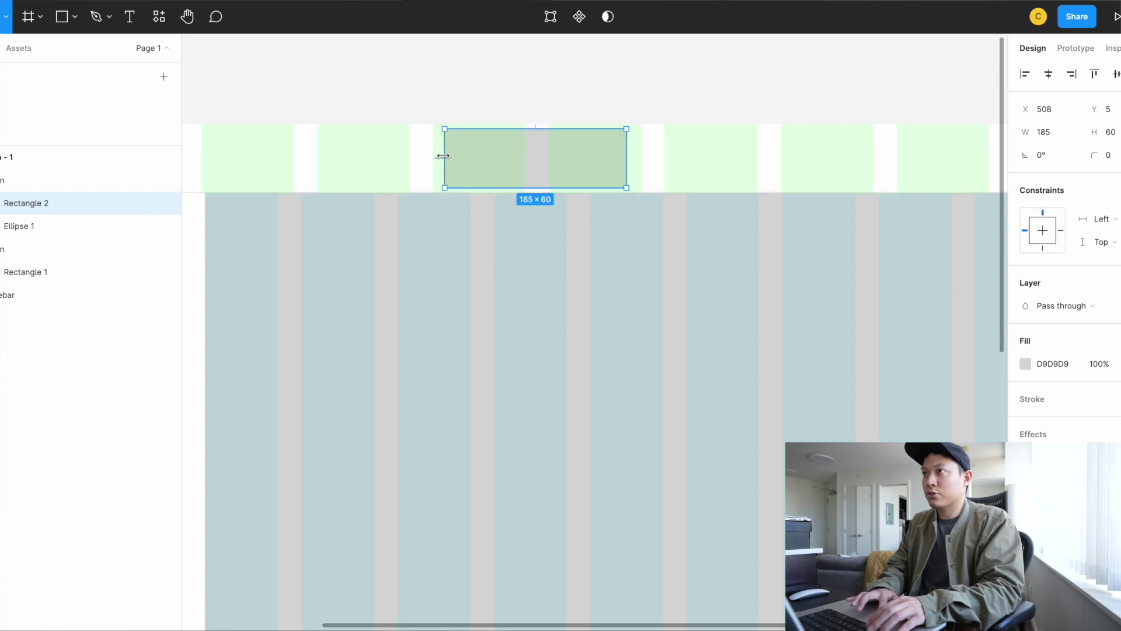
drag(440, 156, 430, 156)
scroll(431, 156, down, 5)
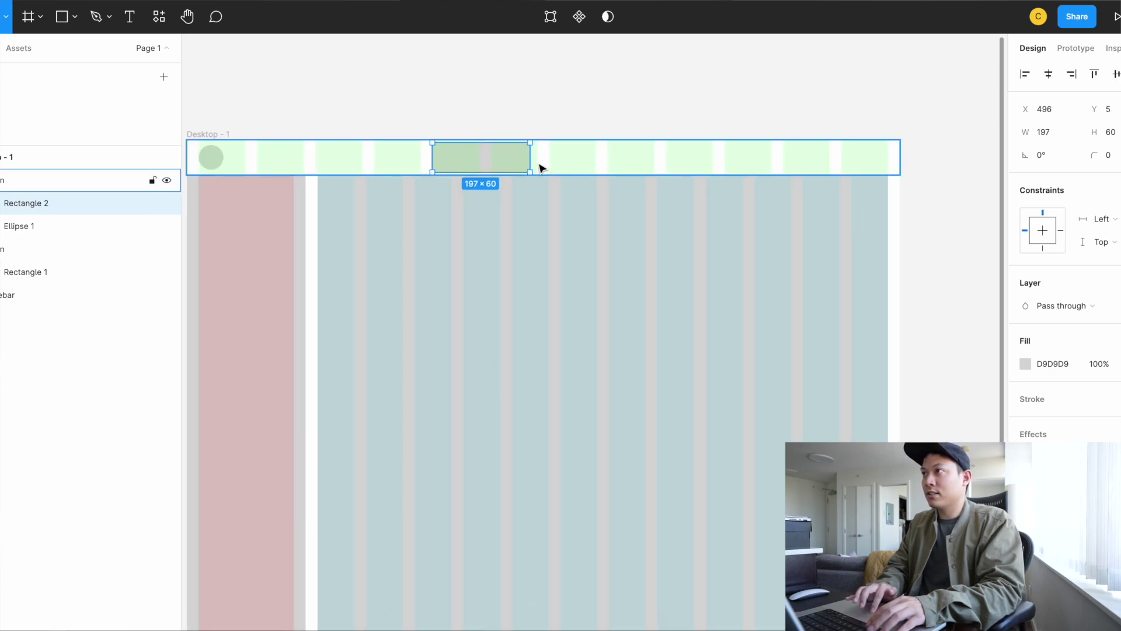
drag(532, 160, 655, 160)
Round the header rectangle into a pill shape with a corner radius of 60
click(1113, 156)
text(60)
key(Return)
click(635, 118)
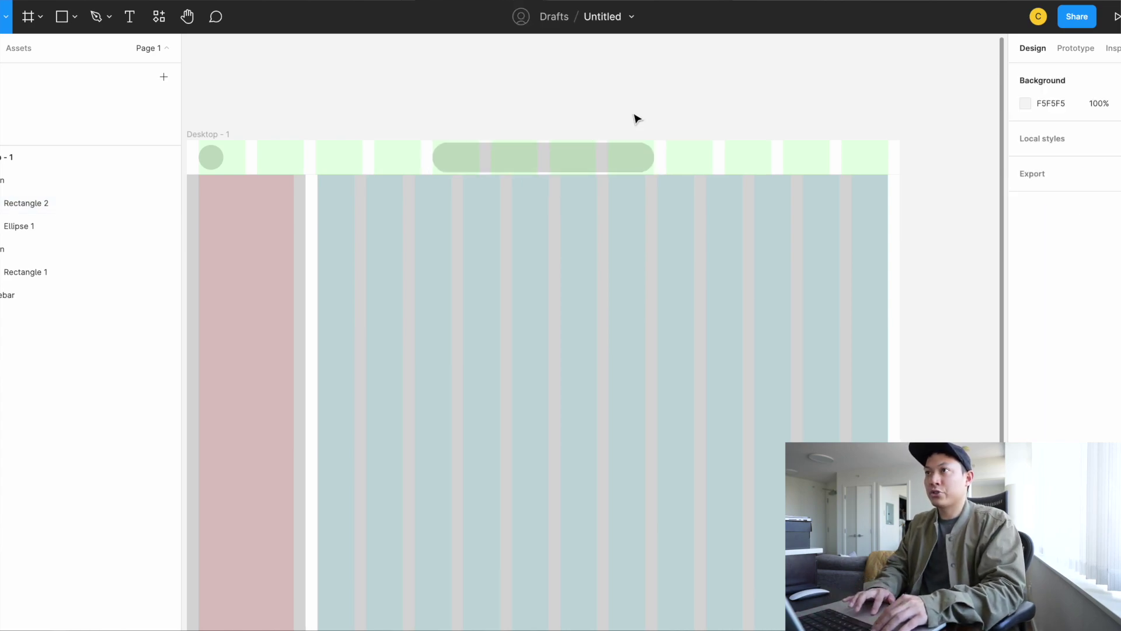
Copy the header's circle to the last column, resize it to 40 × 40, and align it with the column's right edge
click(211, 162)
drag(210, 157, 879, 178)
scroll(944, 140, up, 5)
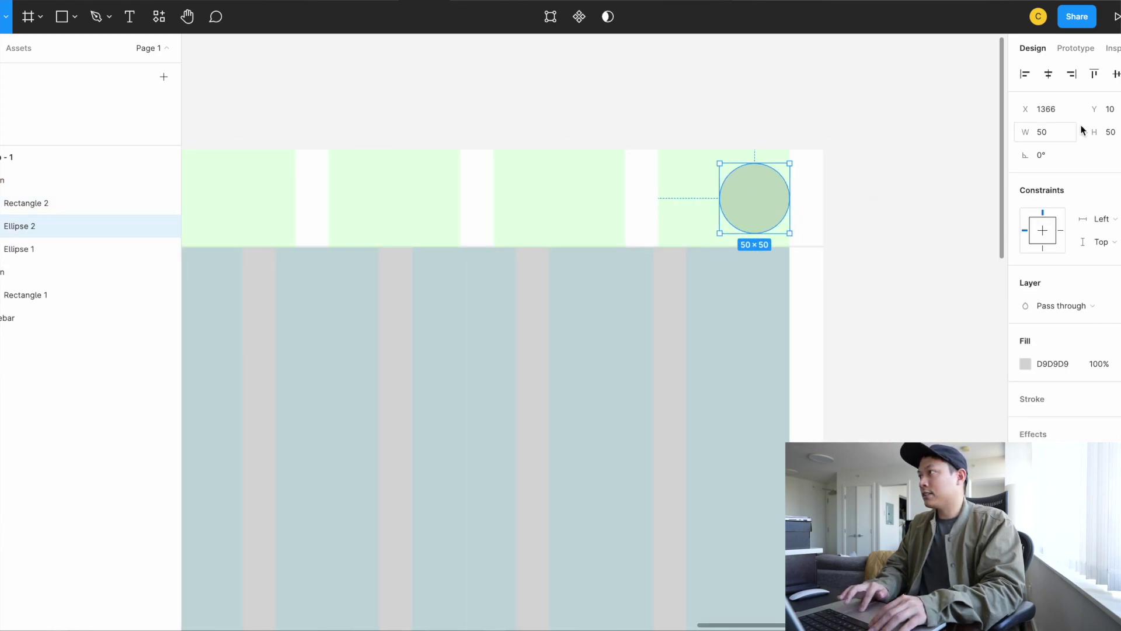
click(1052, 136)
text(4)
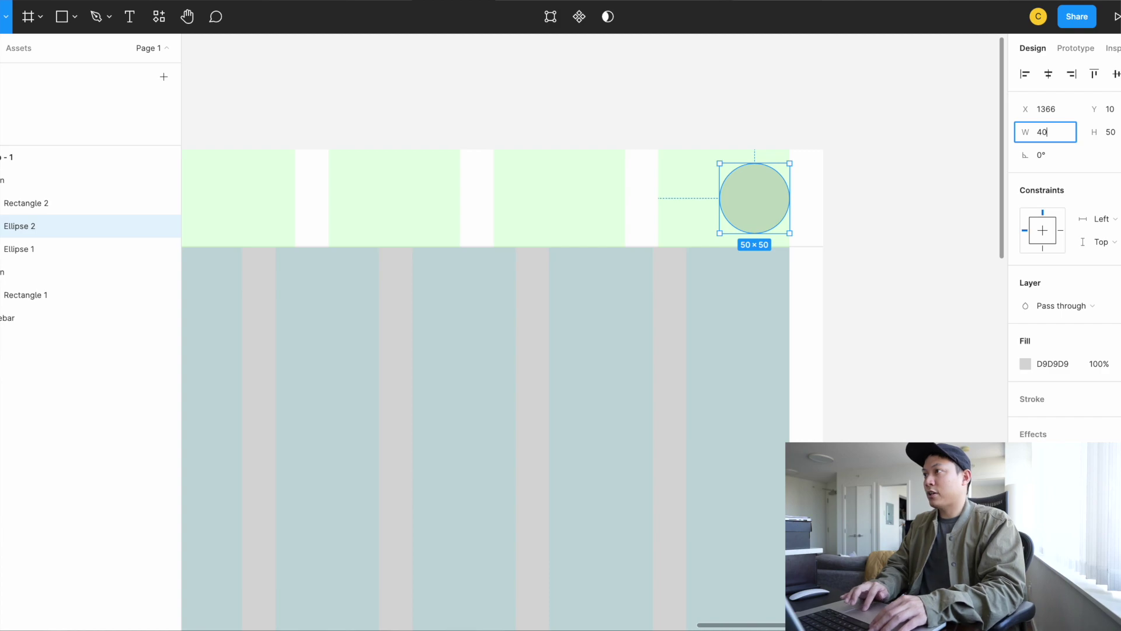
text(0)
key(Return)
drag(739, 205, 754, 211)
Add a first-name text label to the header and place it 8 to the left of the small circle
click(130, 17)
click(635, 215)
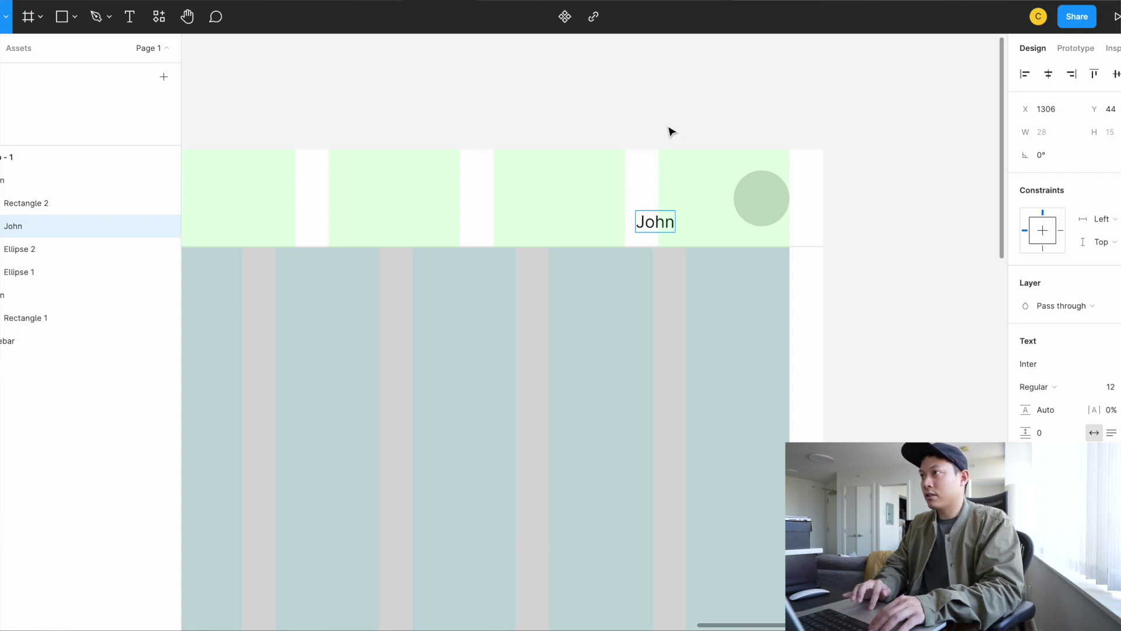
key(Escape)
drag(656, 221, 711, 206)
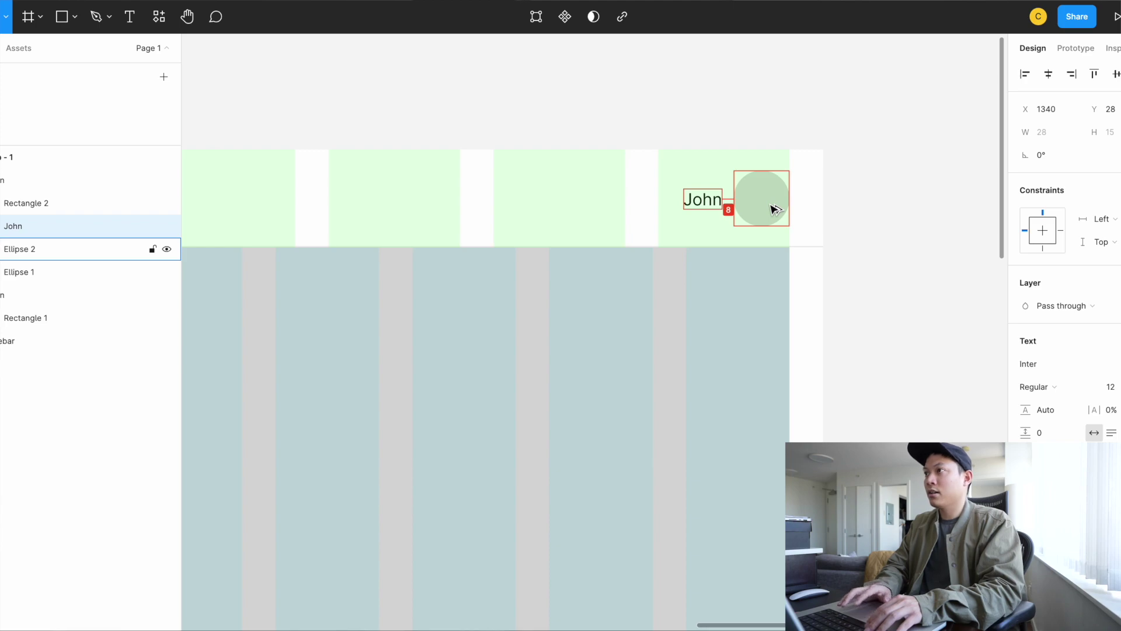
click(744, 107)
scroll(743, 109, down, 3)
scroll(744, 110, left, 3)
scroll(743, 110, down, 3)
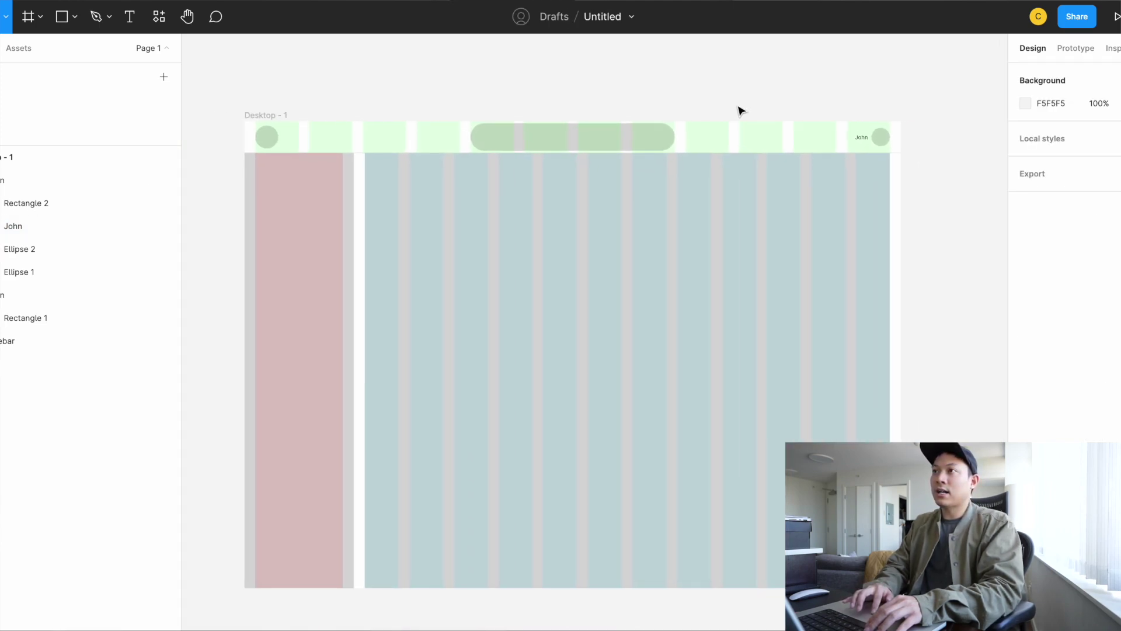
scroll(741, 111, left, 2)
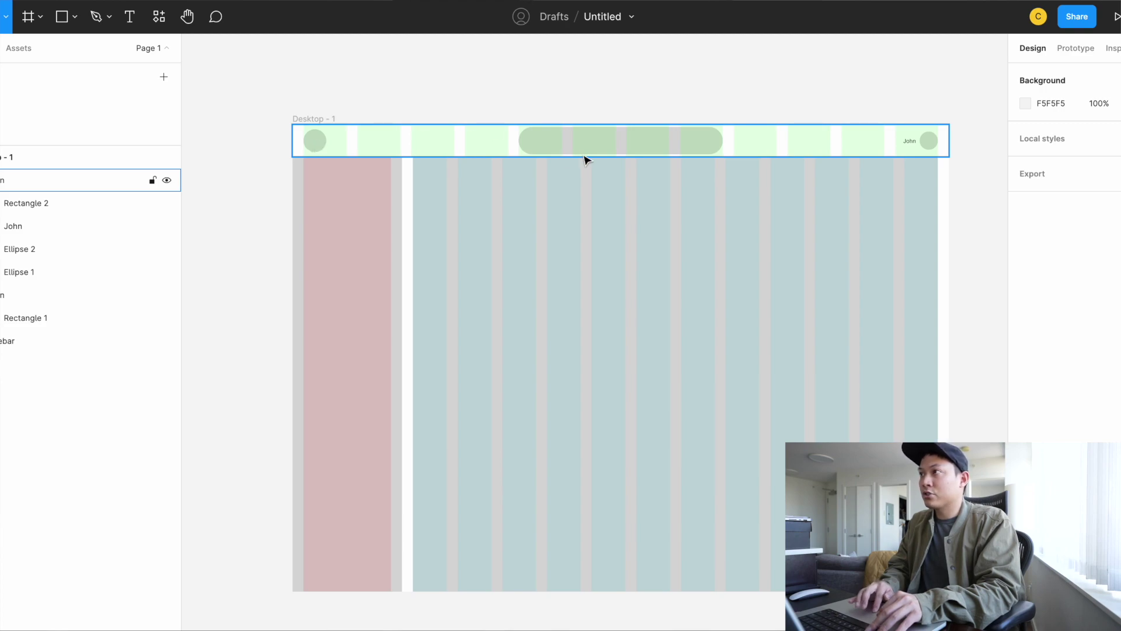
click(602, 141)
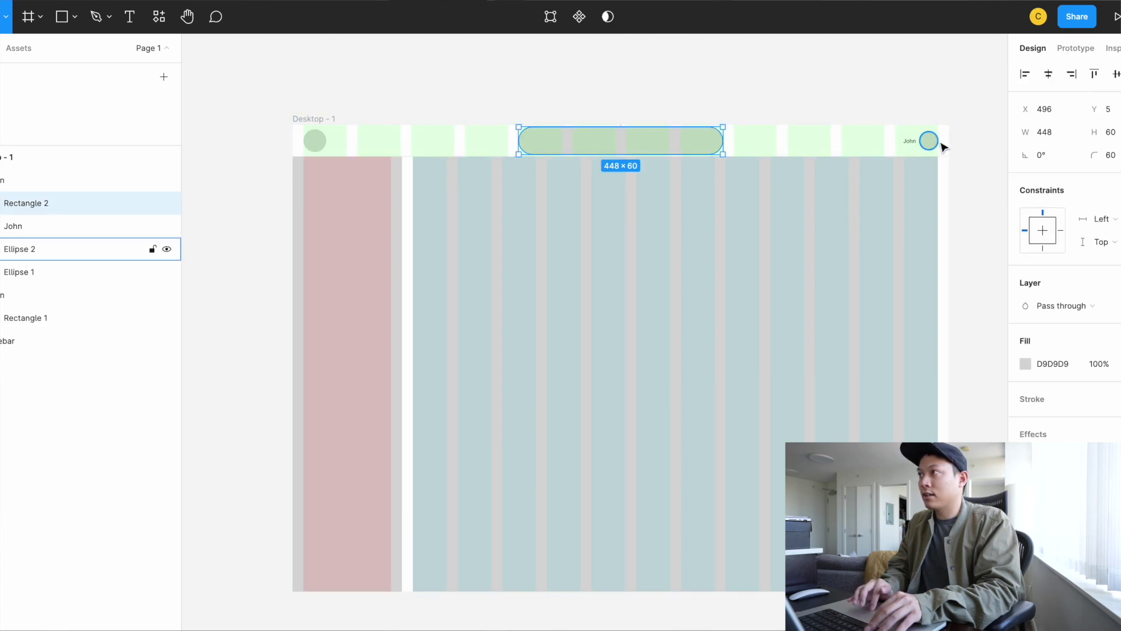
click(888, 116)
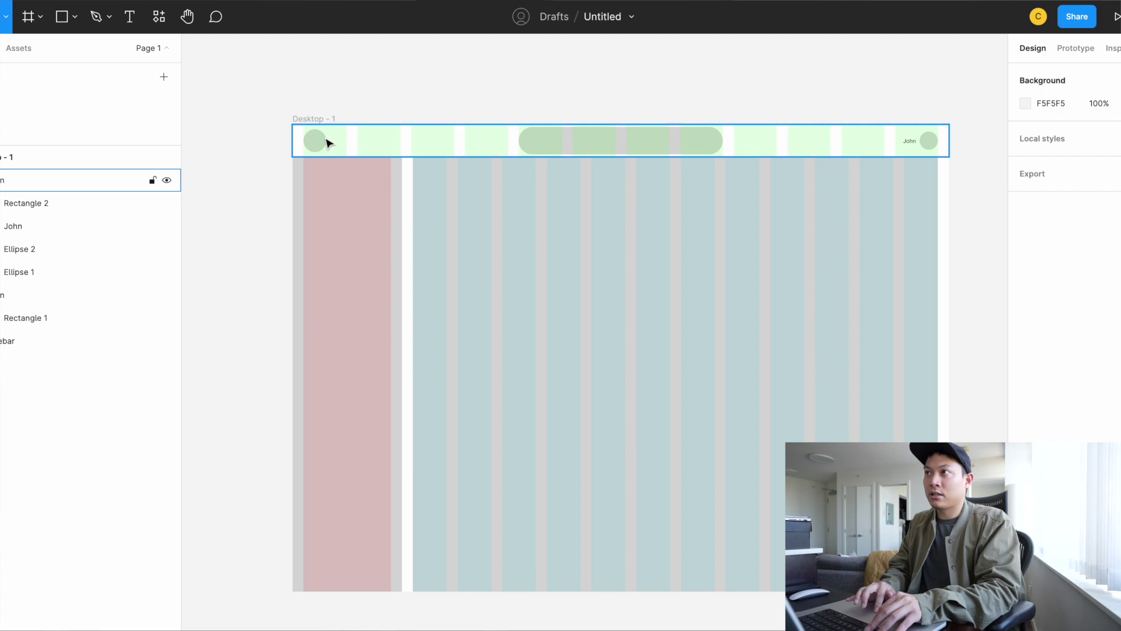
click(556, 142)
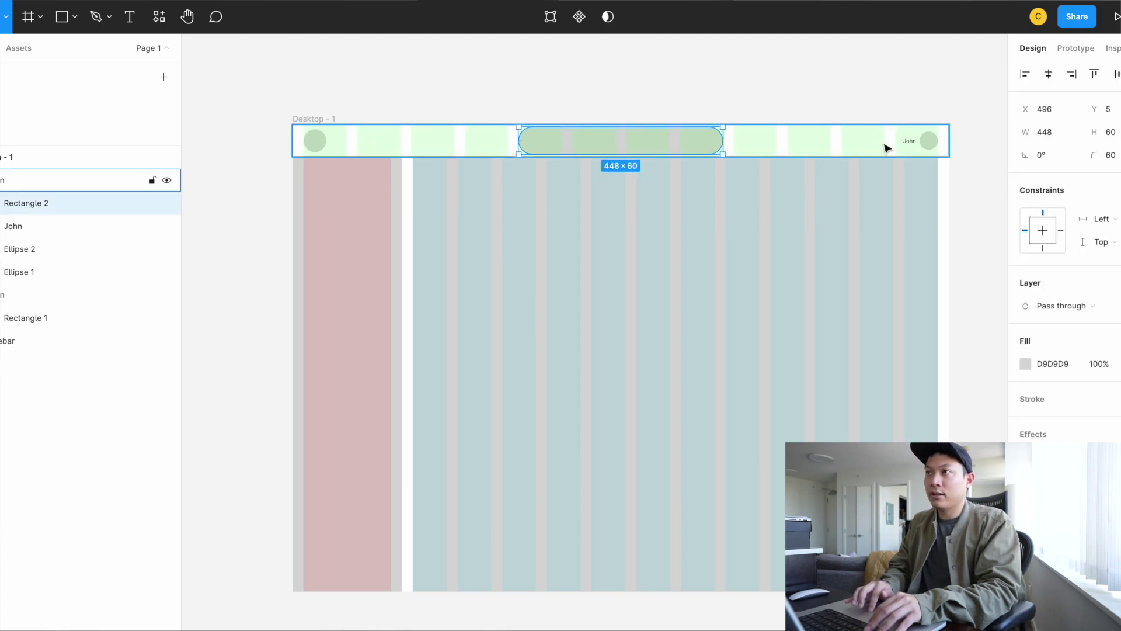
click(538, 120)
click(359, 225)
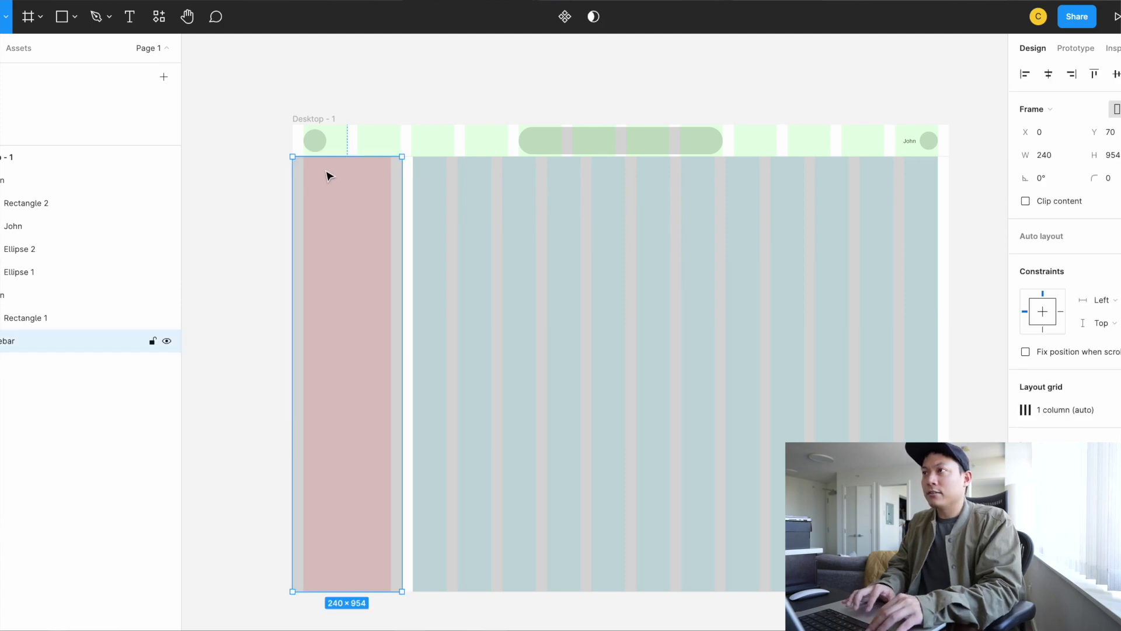
scroll(329, 176, up, 3)
scroll(329, 176, down, 1)
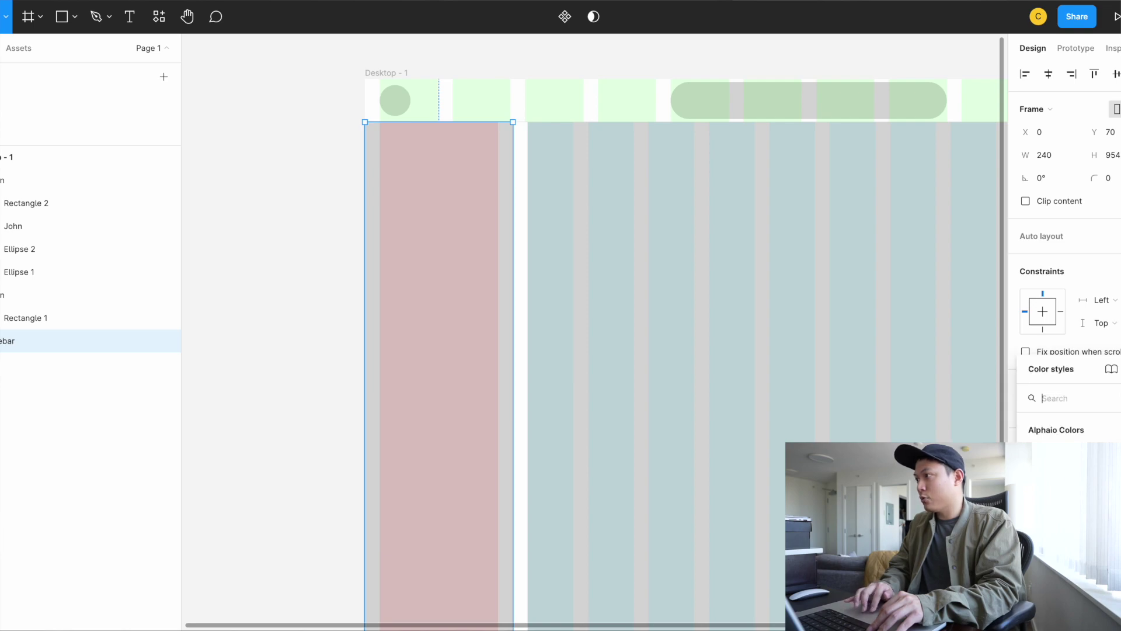
key(Escape)
scroll(1064, 233, down, 2)
scroll(1064, 234, down, 1)
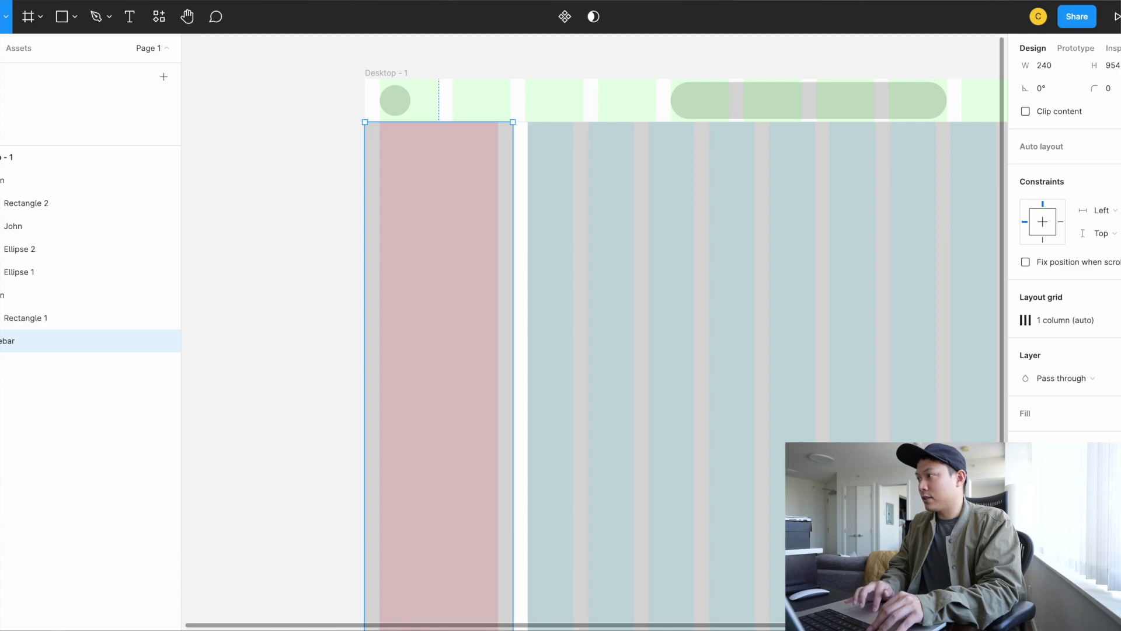
click(1027, 320)
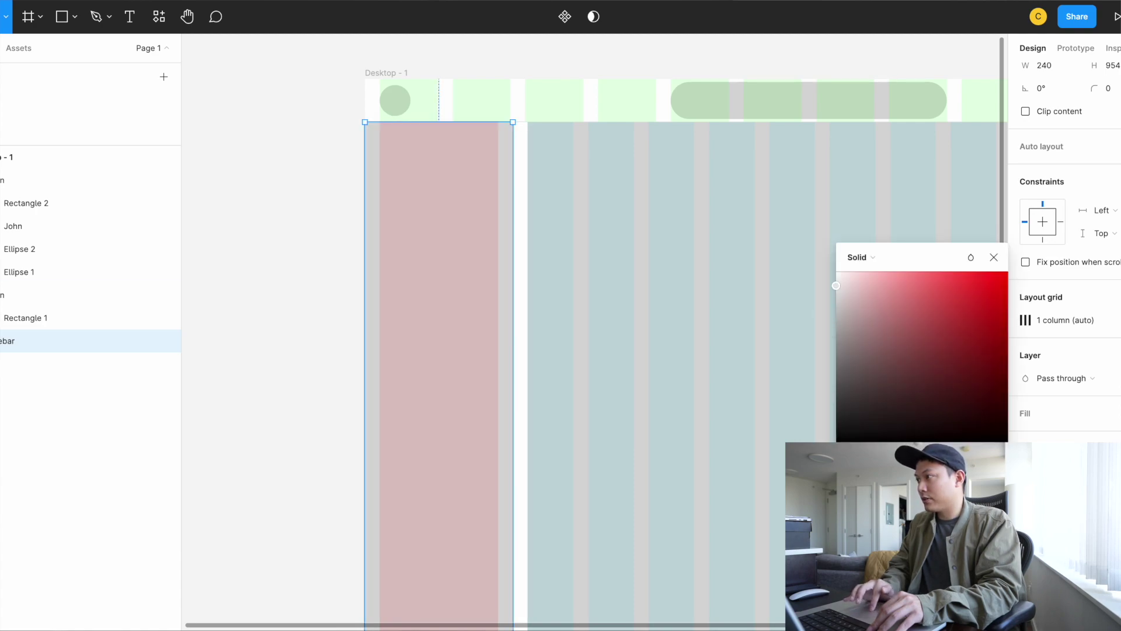
key(Escape)
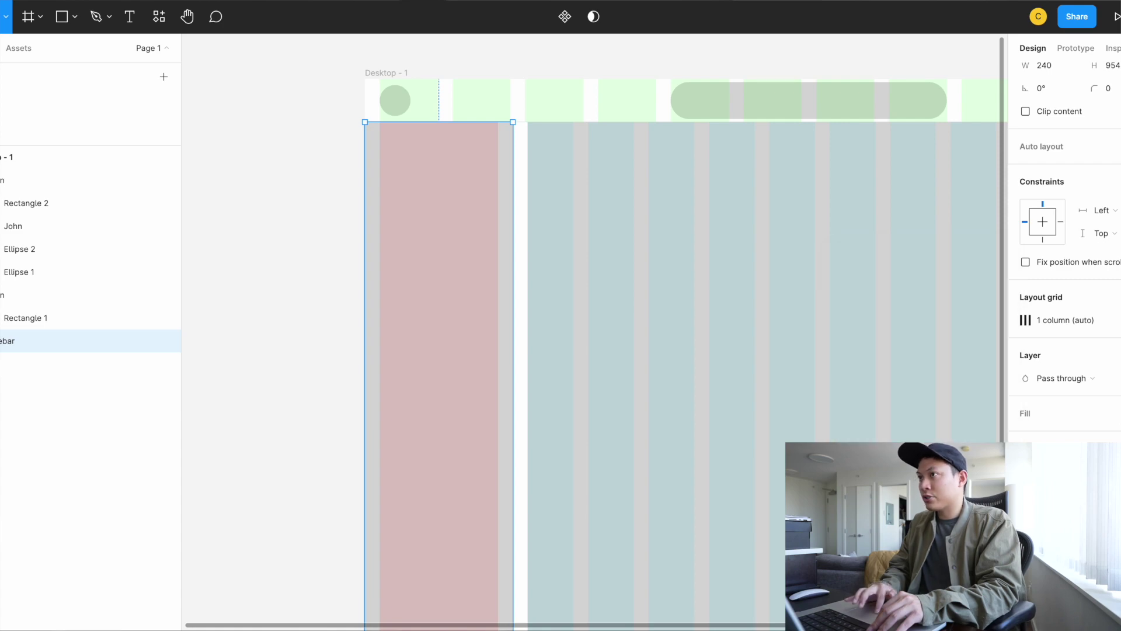
Delete the grey rectangle that fills the sidebar frame
click(430, 302)
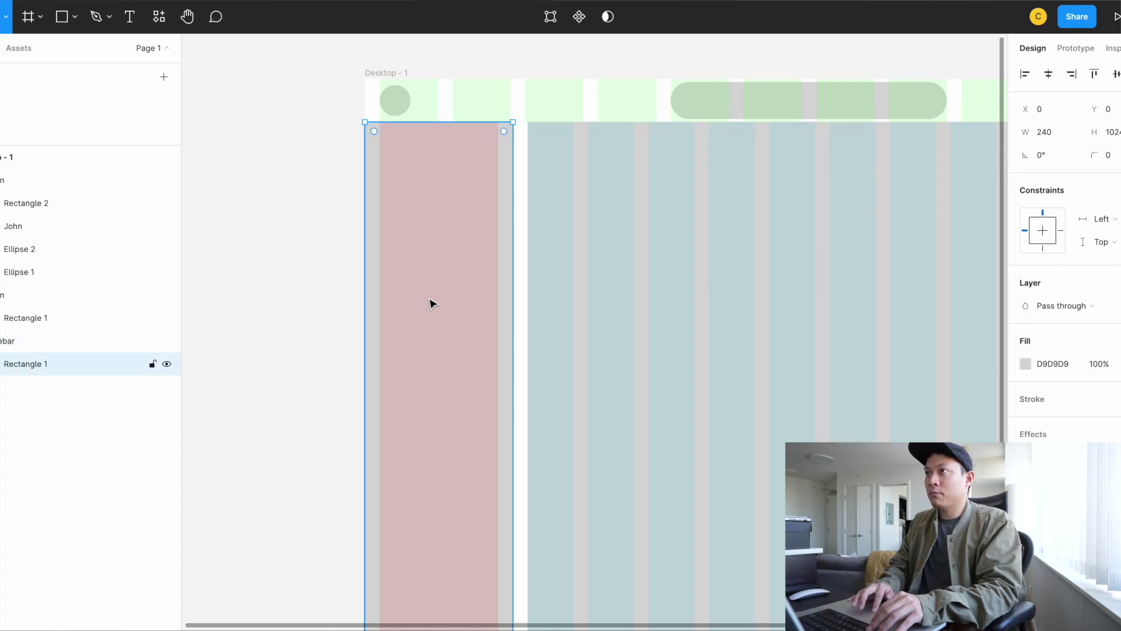
key(Escape)
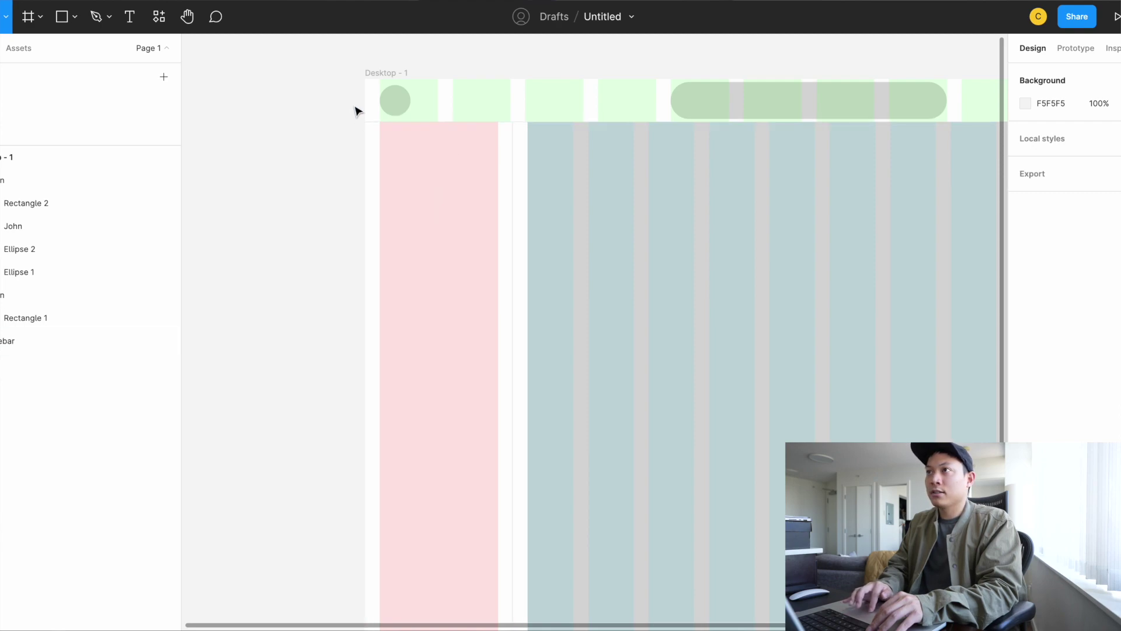
Draw a small square of about 25 × 25 near the top of the sidebar, flush with its column's left edge at X 24
scroll(358, 111, up, 3)
click(63, 16)
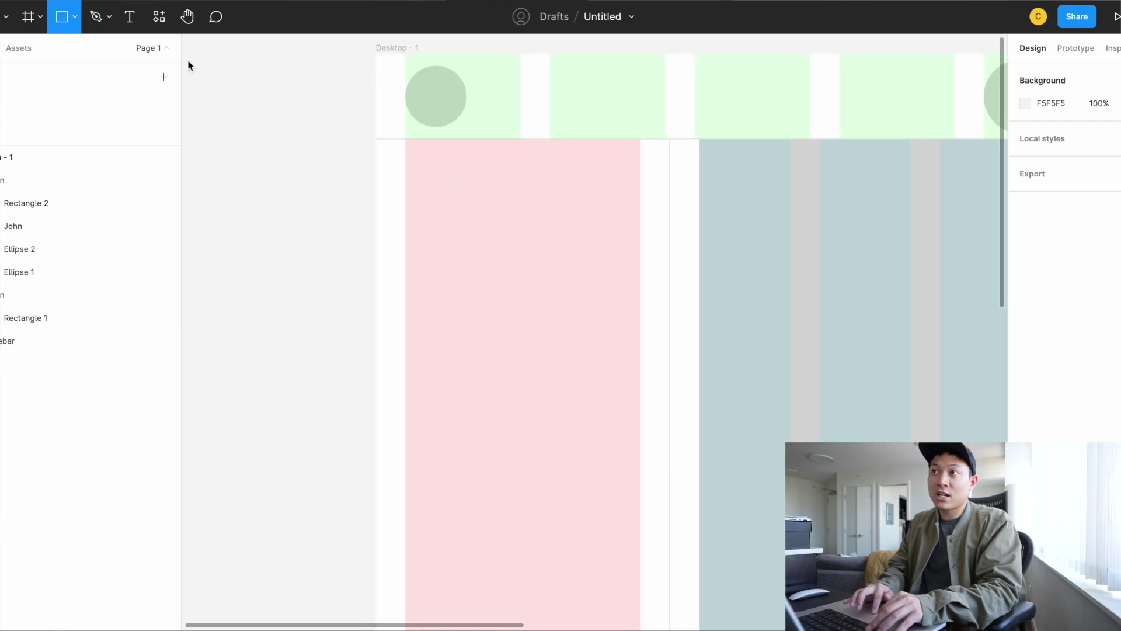
mouse_move(426, 197)
mouse_down()
mouse_move(452, 225)
mouse_move(388, 222)
mouse_up()
scroll(451, 222, up, 3)
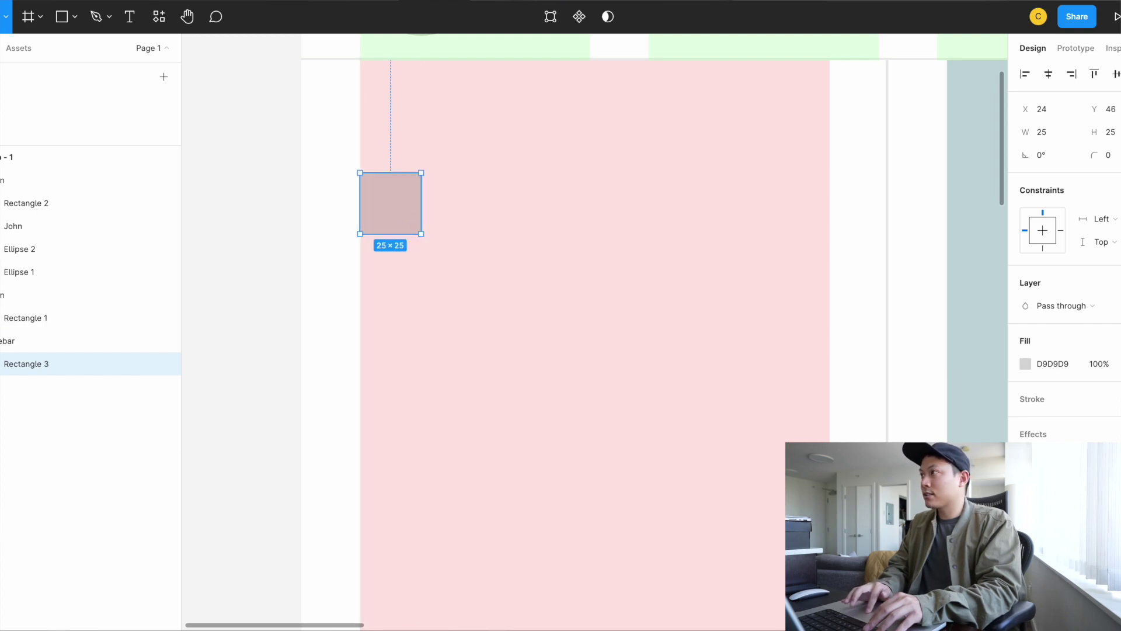
Resize the sidebar square to 24 × 24 and turn it into a circle with a corner radius of 24
click(1046, 130)
text(24)
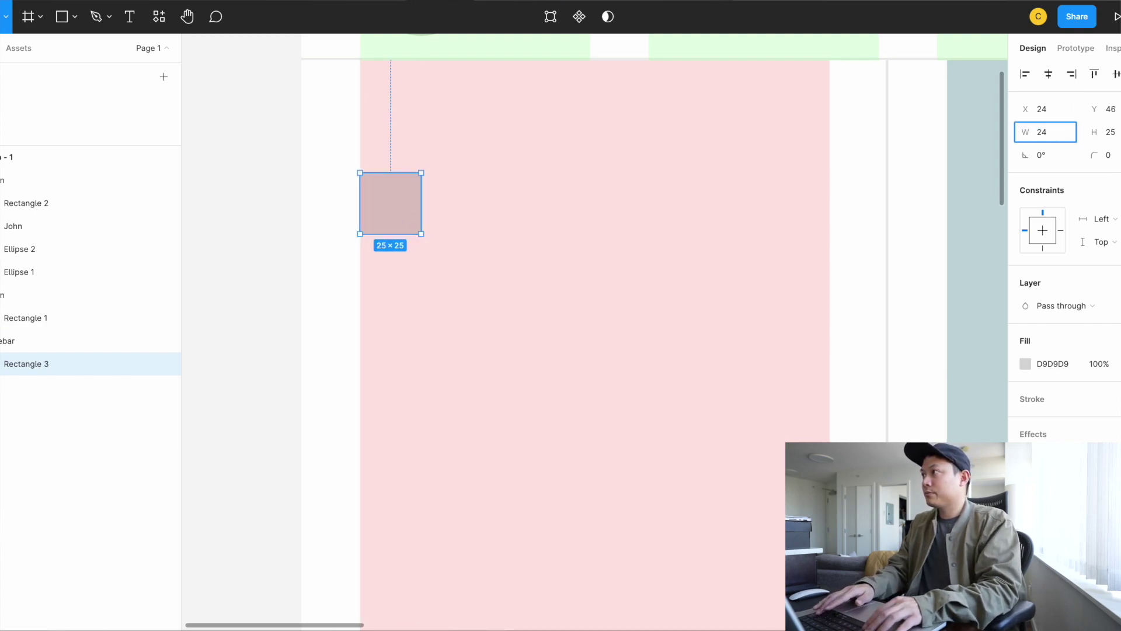
key(Tab)
text(24)
key(Return)
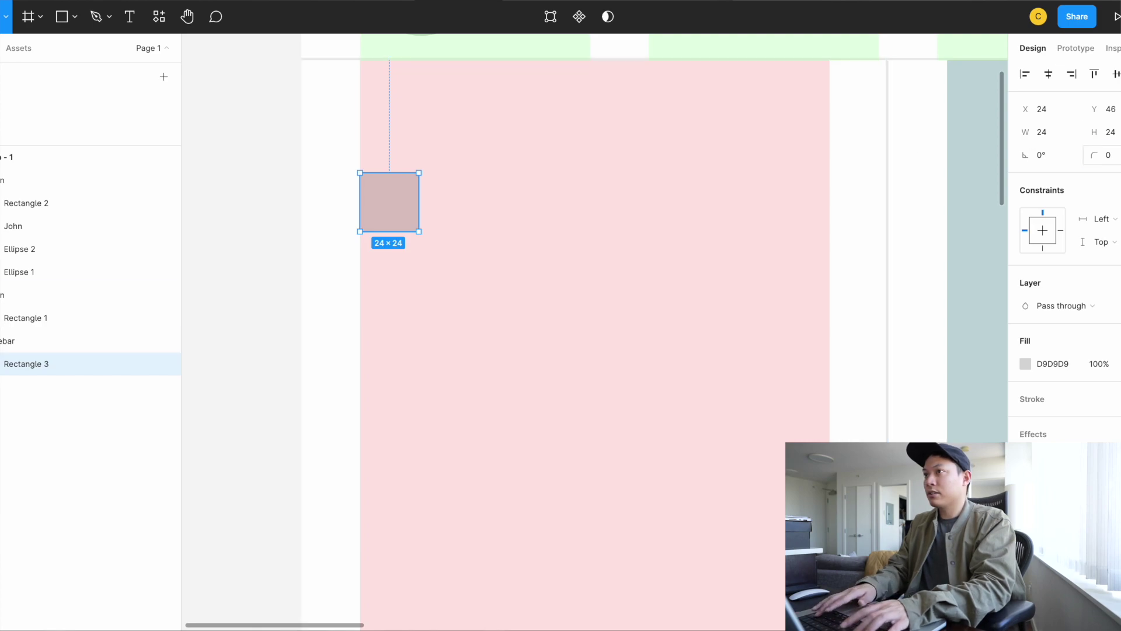
text(24)
key(Return)
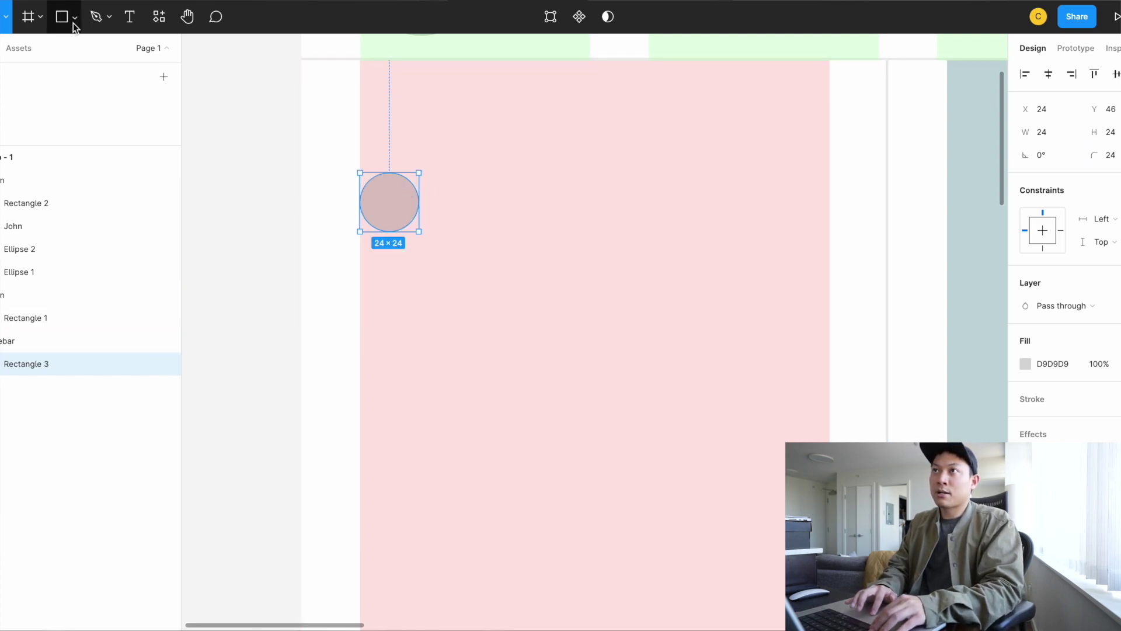
Add an "Item name" text label to the sidebar and place it 8 to the right of the small circle
click(138, 19)
click(456, 204)
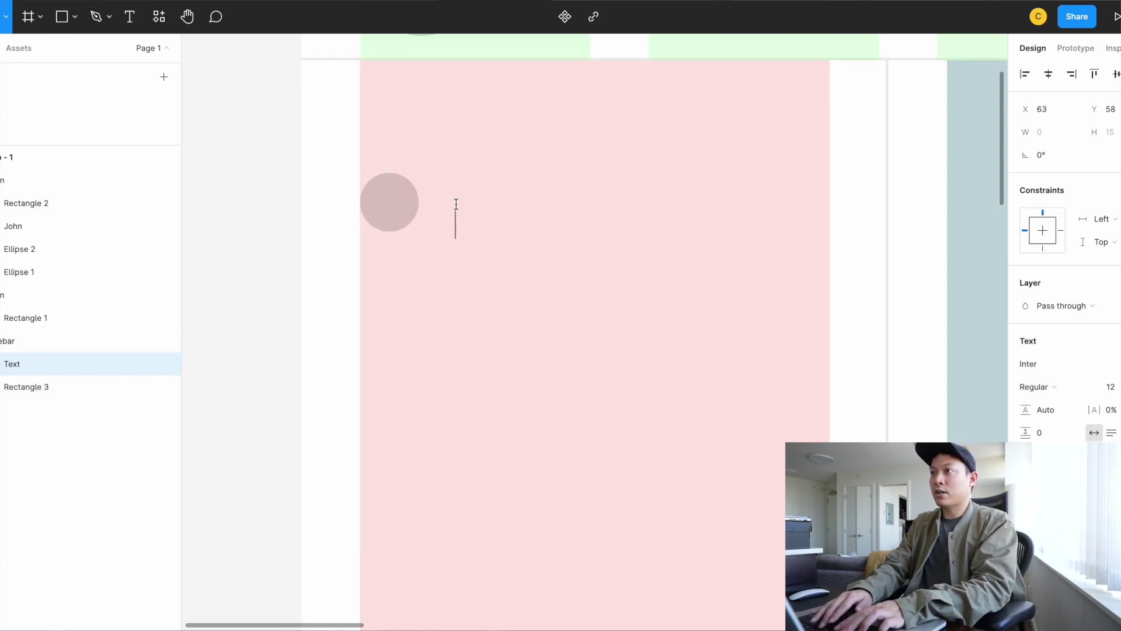
text(Item name)
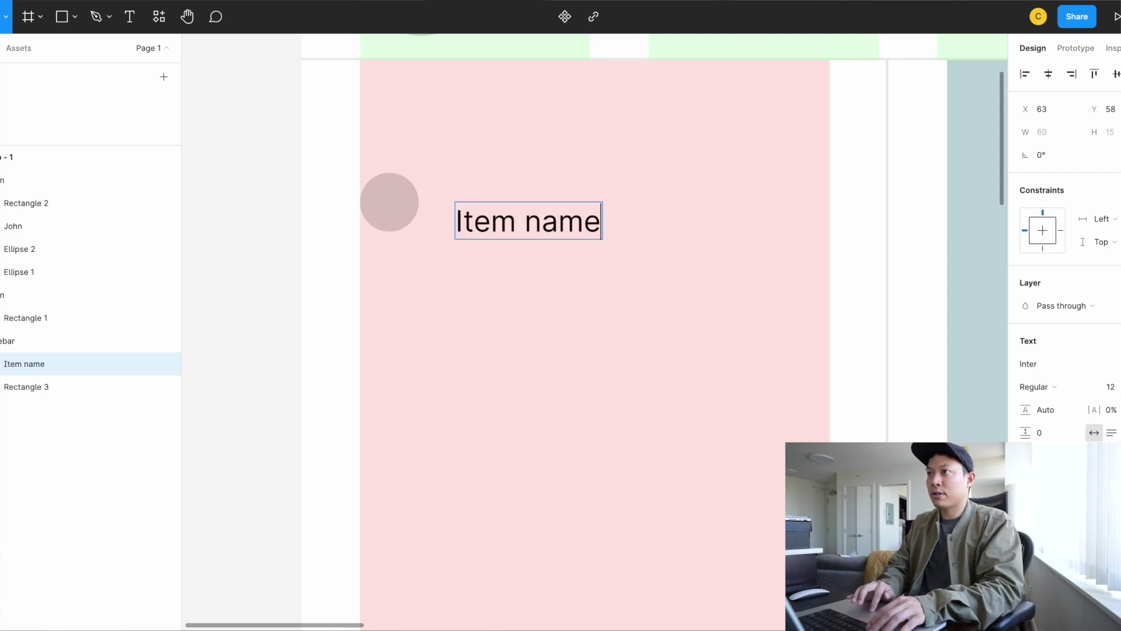
key(Escape)
drag(493, 217, 469, 202)
key(Right)
key(Down)
key(Down)
key(alt)
Combine the sidebar circle and its "Item name" label into a horizontal auto layout row
shift+click(410, 210)
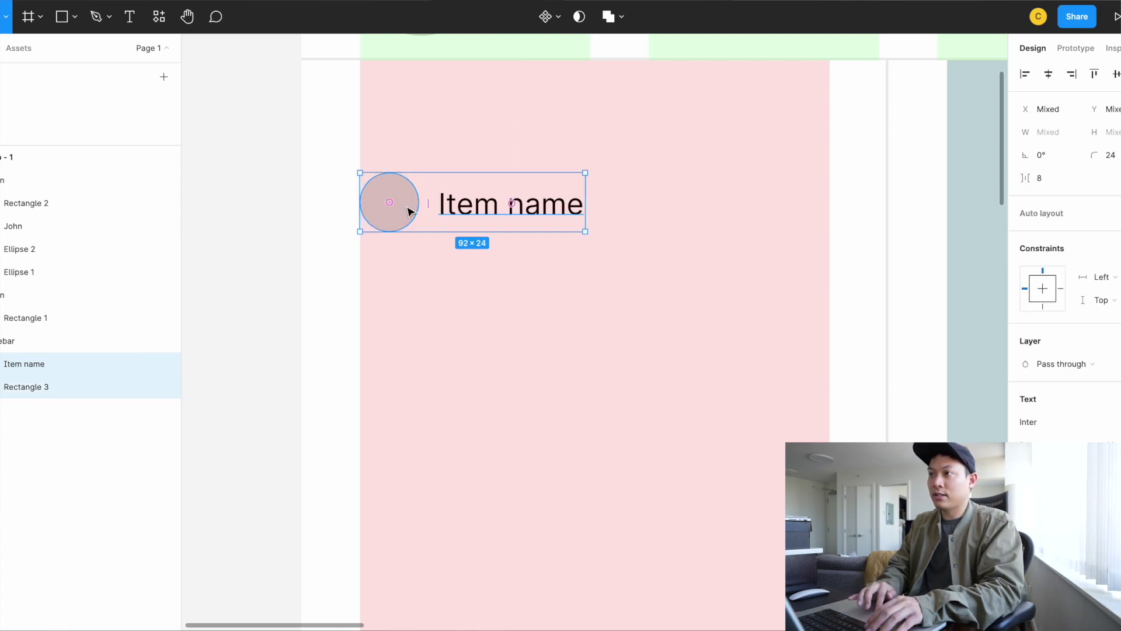
right_click(408, 208)
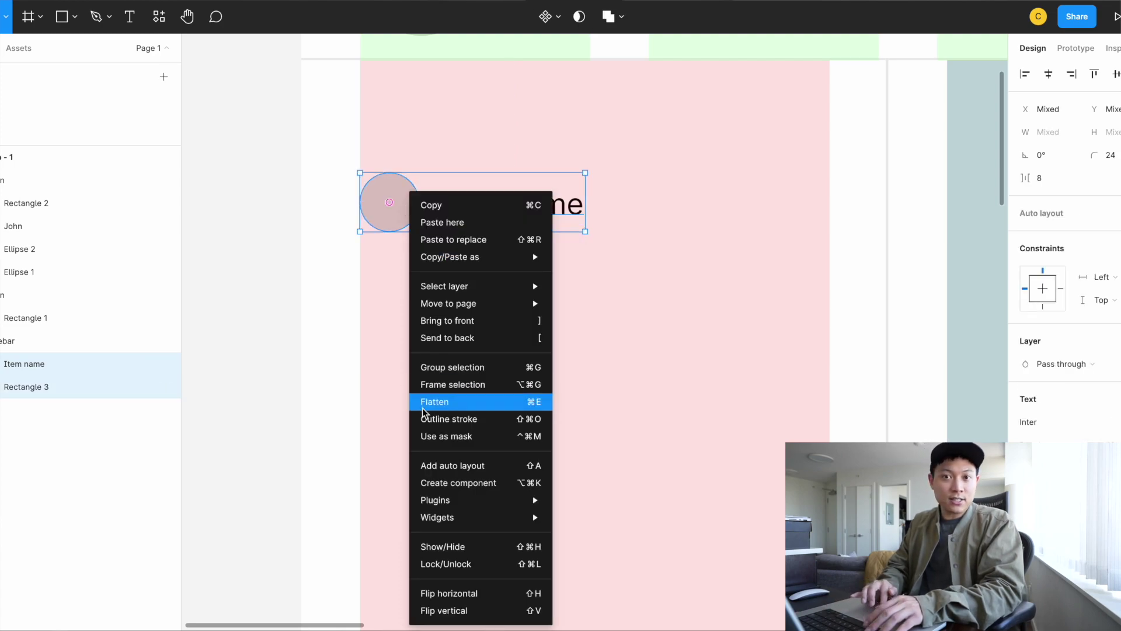
click(427, 466)
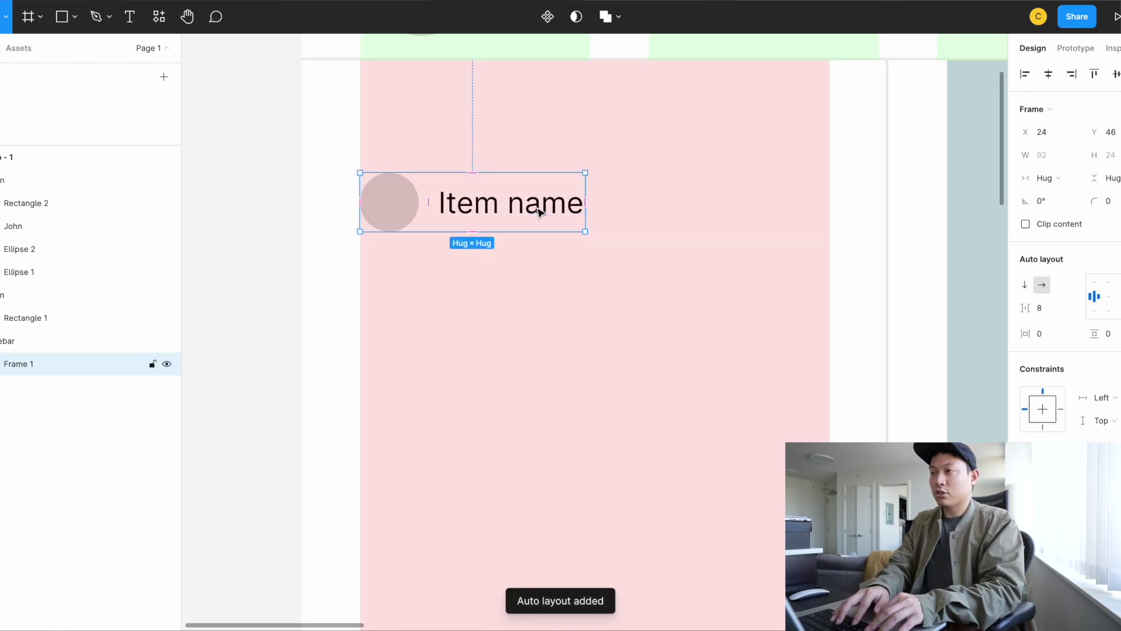
Duplicate the item row 8 below the original and wrap both rows in a vertical auto layout
key(ctrl+d)
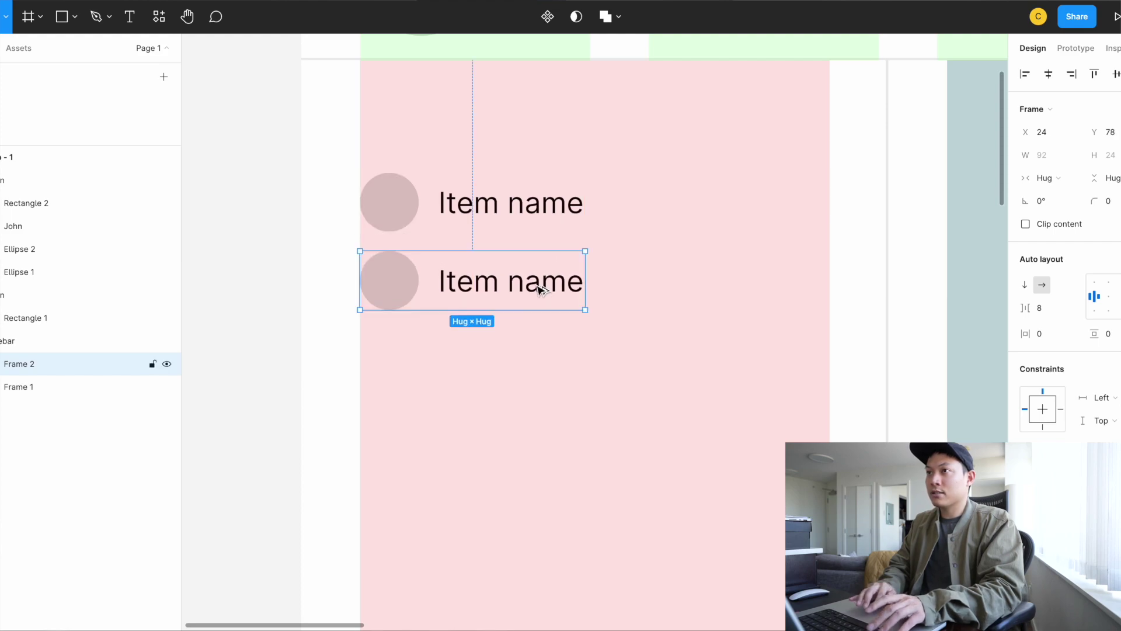
shift+click(481, 228)
right_click(460, 234)
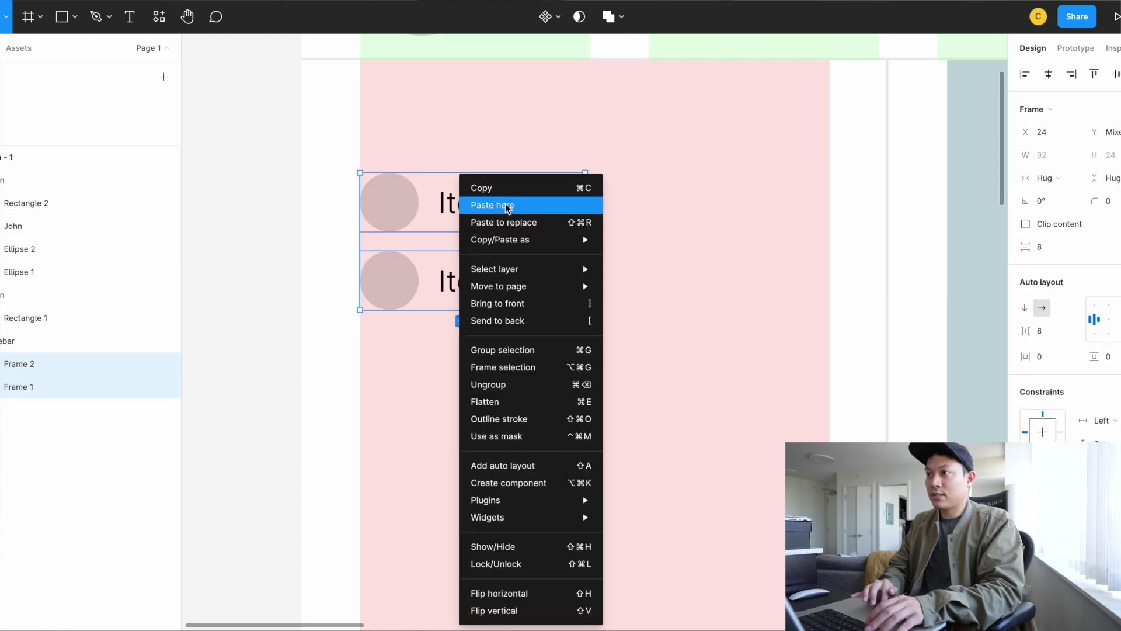
click(501, 468)
Duplicate the second item row six times inside the vertical auto layout to build a list of eight items
click(418, 282)
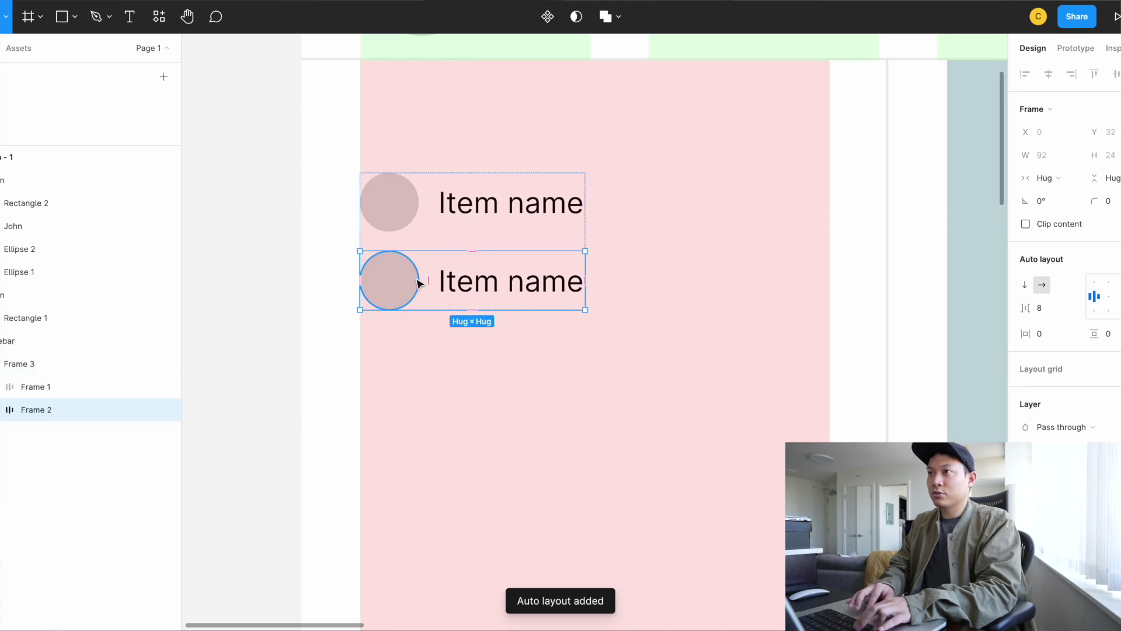
key(ctrl+d)
key(ctrl+d)
key(ctrl+d)
key(ctrl+d)
key(ctrl+d)
key(ctrl+d)
scroll(418, 282, down, 5)
scroll(418, 282, down, 3)
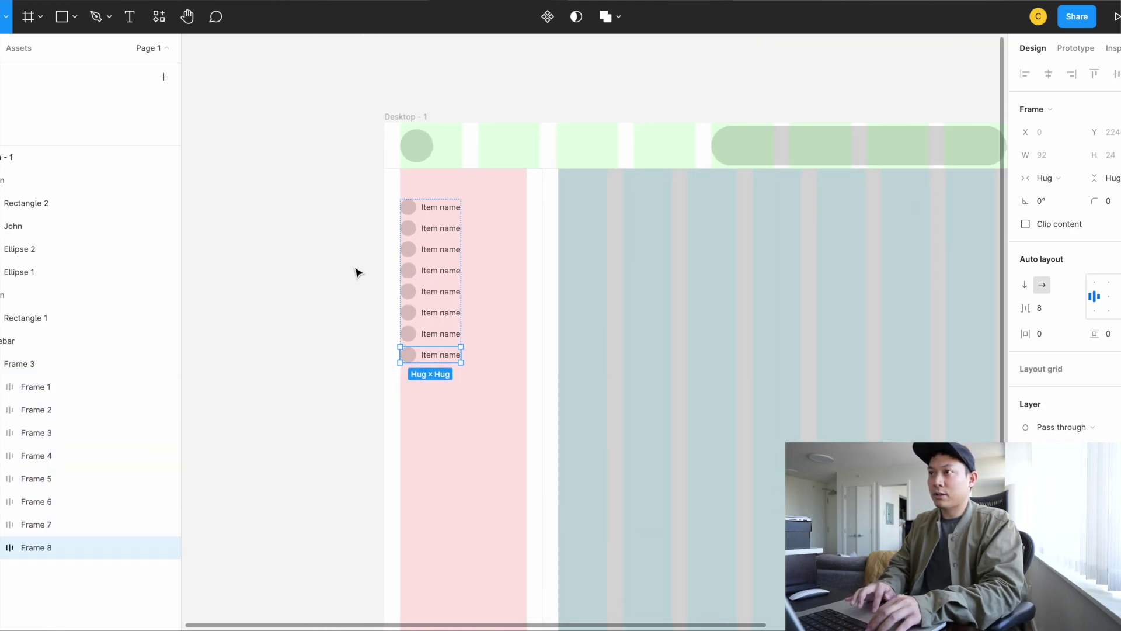
Set the vertical spacing between the rows of the sidebar item list to 16
click(358, 271)
double_click(441, 291)
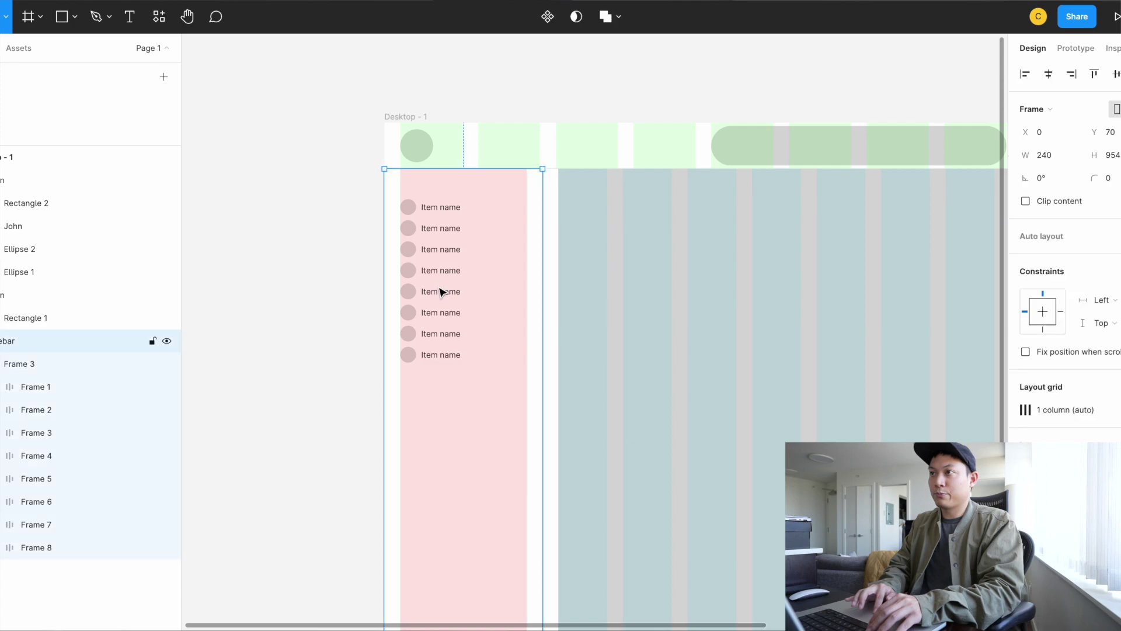
click(354, 294)
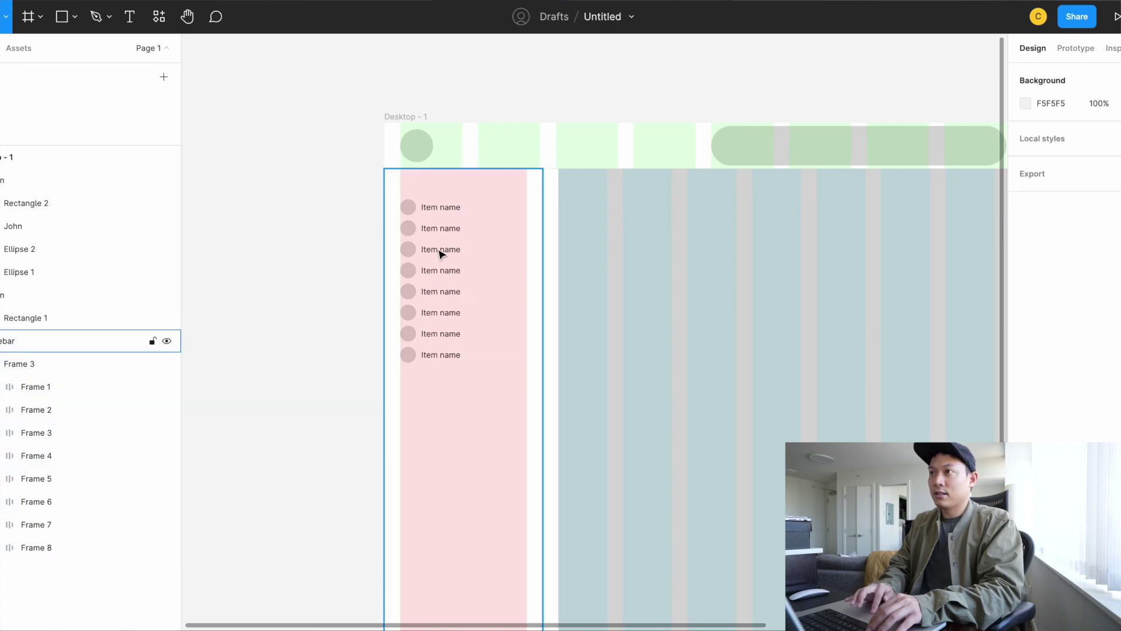
click(441, 253)
click(441, 253)
click(341, 279)
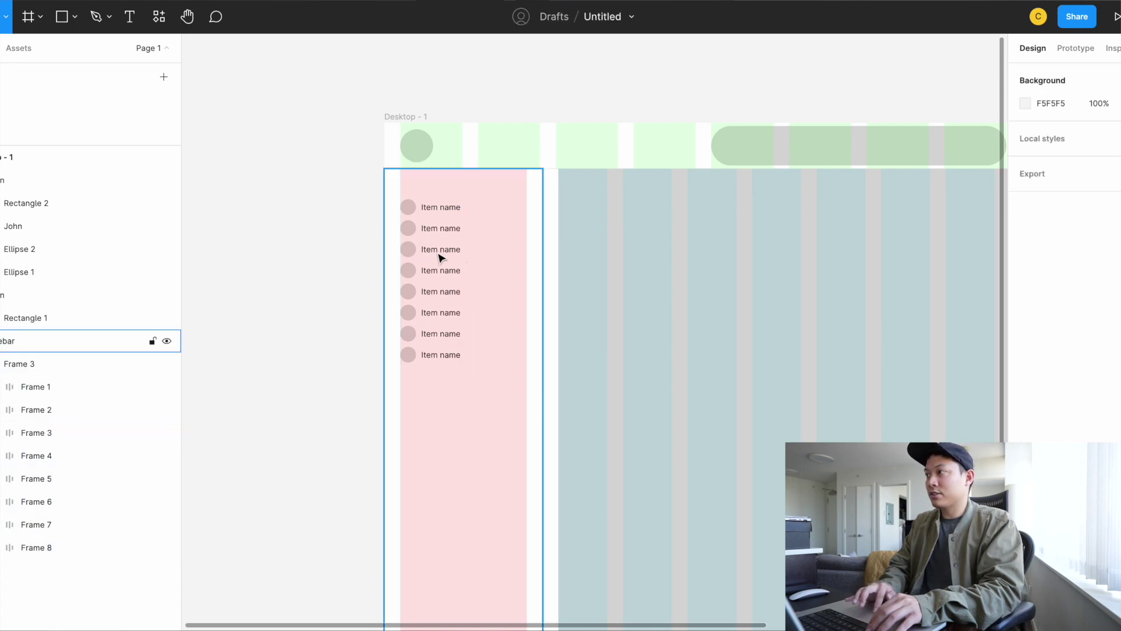
click(428, 253)
click(1048, 312)
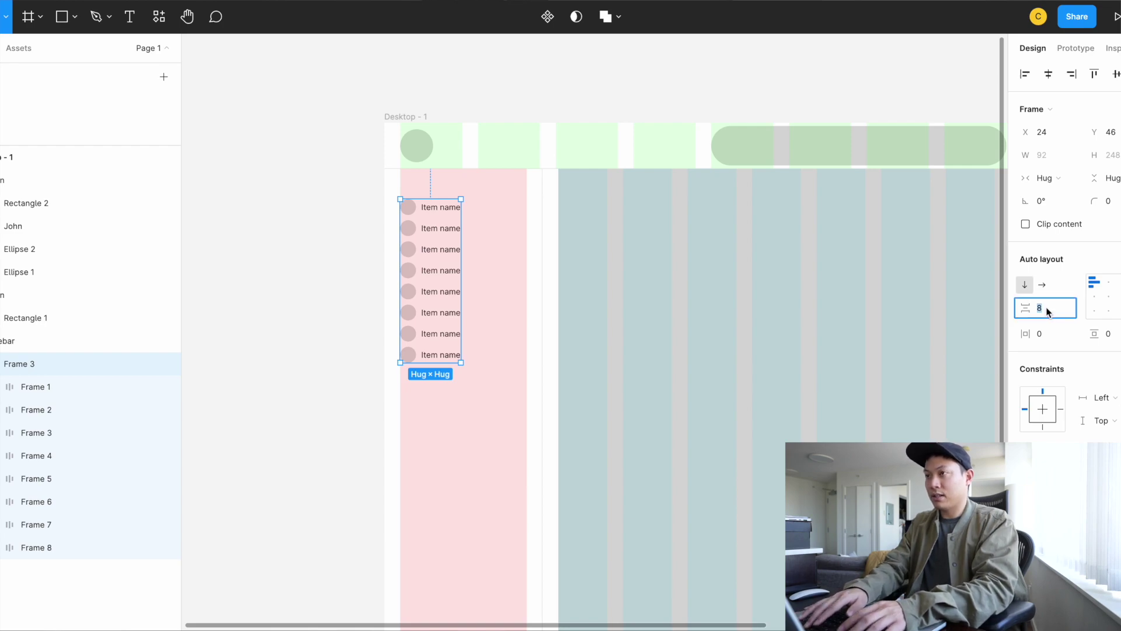
text(10)
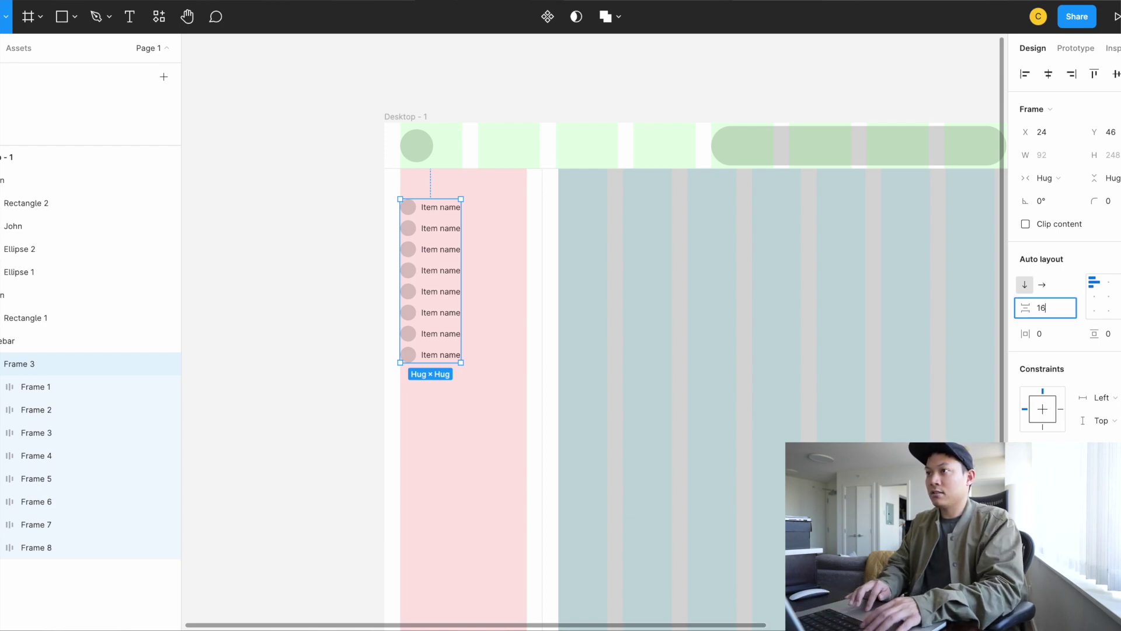
key(Return)
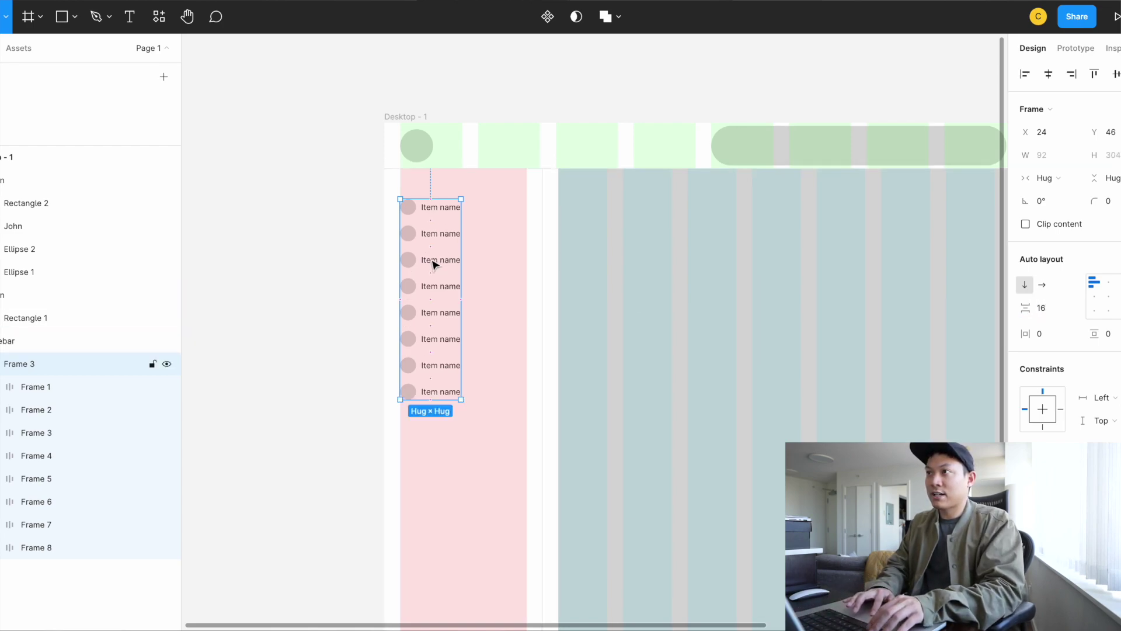
click(310, 270)
Shorten the grey rectangle in the main frame to a height of 500
scroll(310, 270, down, 2)
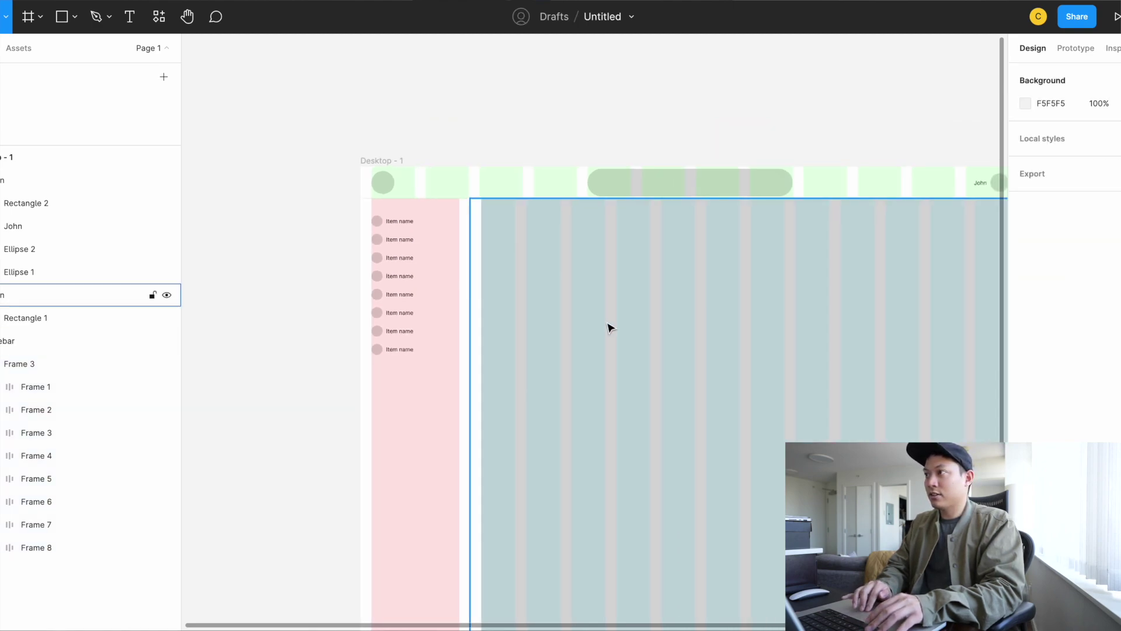
click(608, 325)
scroll(606, 325, down, 3)
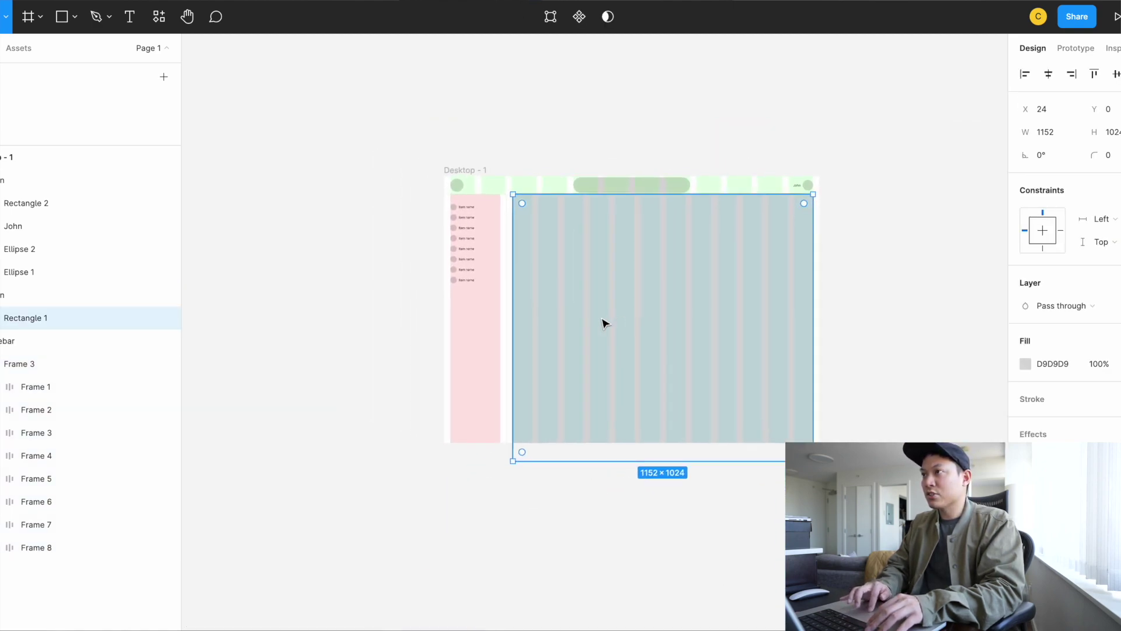
scroll(605, 323, up, 3)
scroll(551, 404, right, 5)
scroll(551, 400, down, 2)
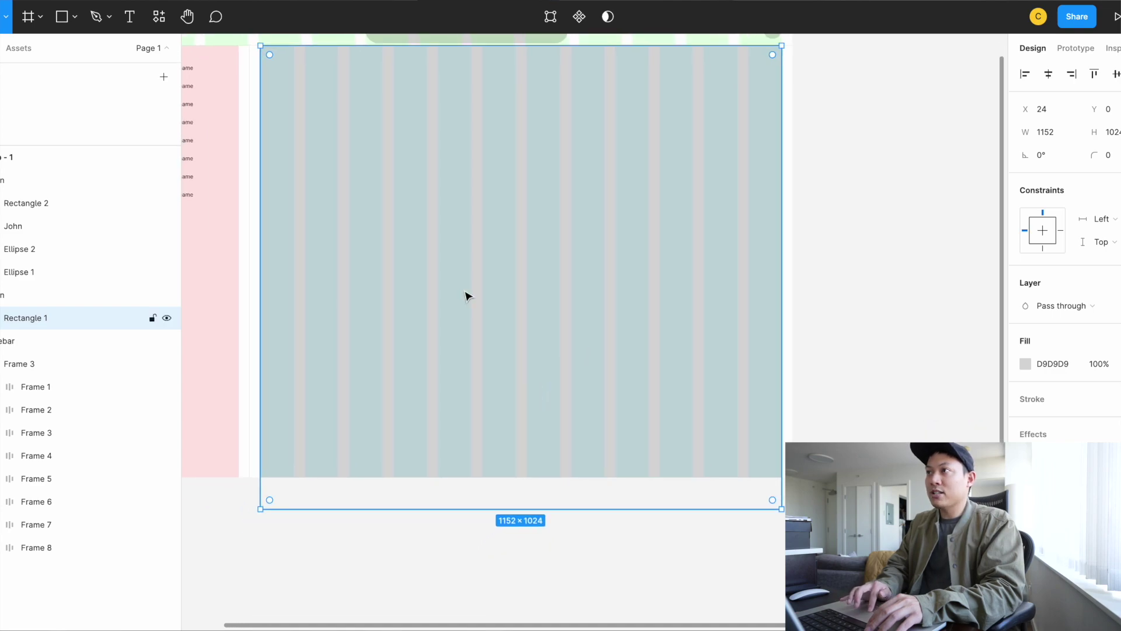
scroll(467, 296, up, 3)
scroll(467, 296, left, 2)
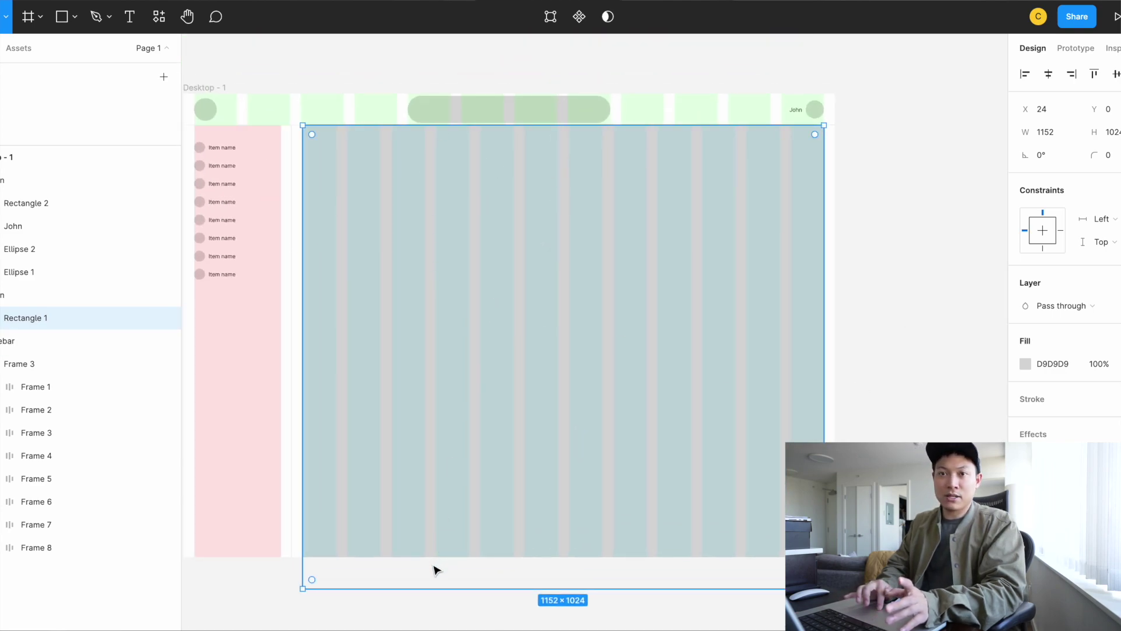
drag(431, 586, 443, 301)
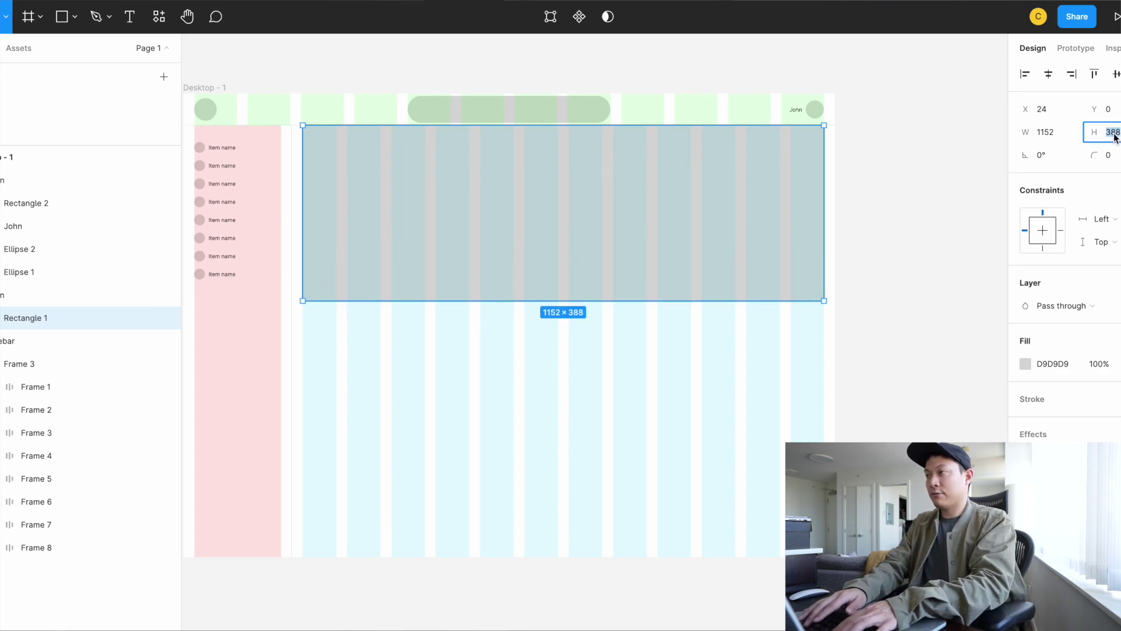
text(500)
key(Return)
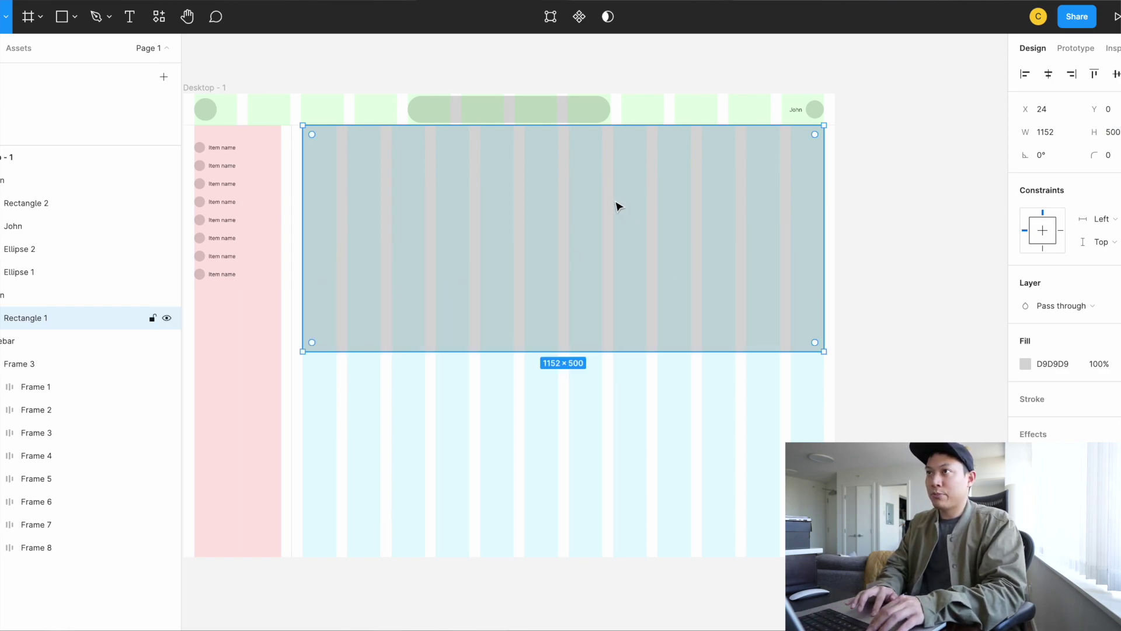
Move the grey rectangle down so it sits 24 below the top edge of the main frame
drag(320, 170, 322, 177)
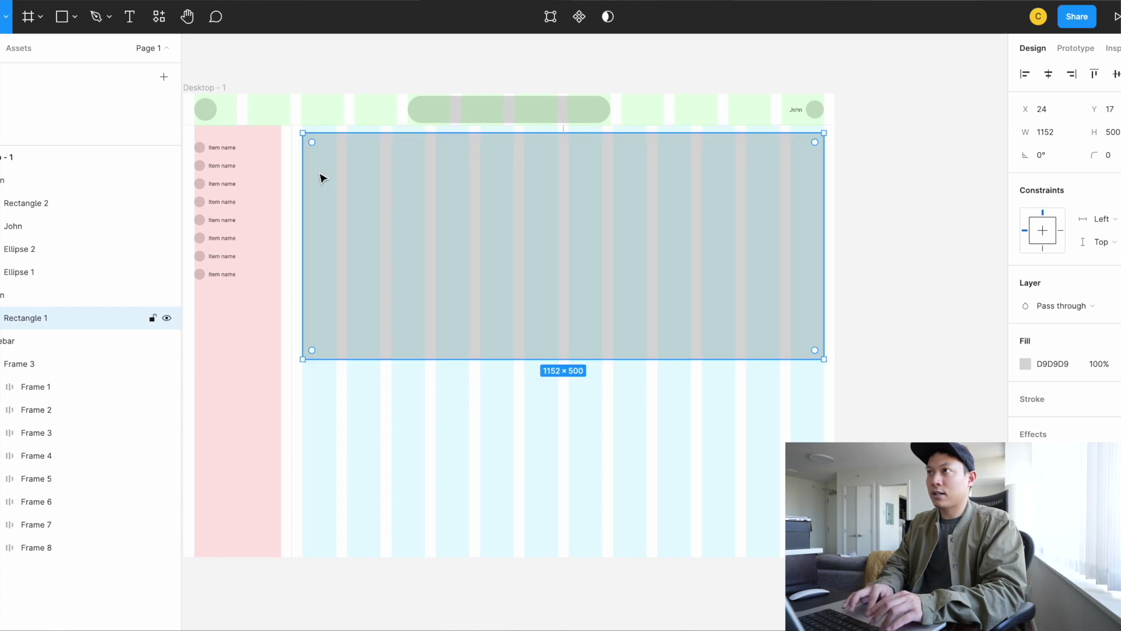
ctrl+scroll(357, 137, up, 5)
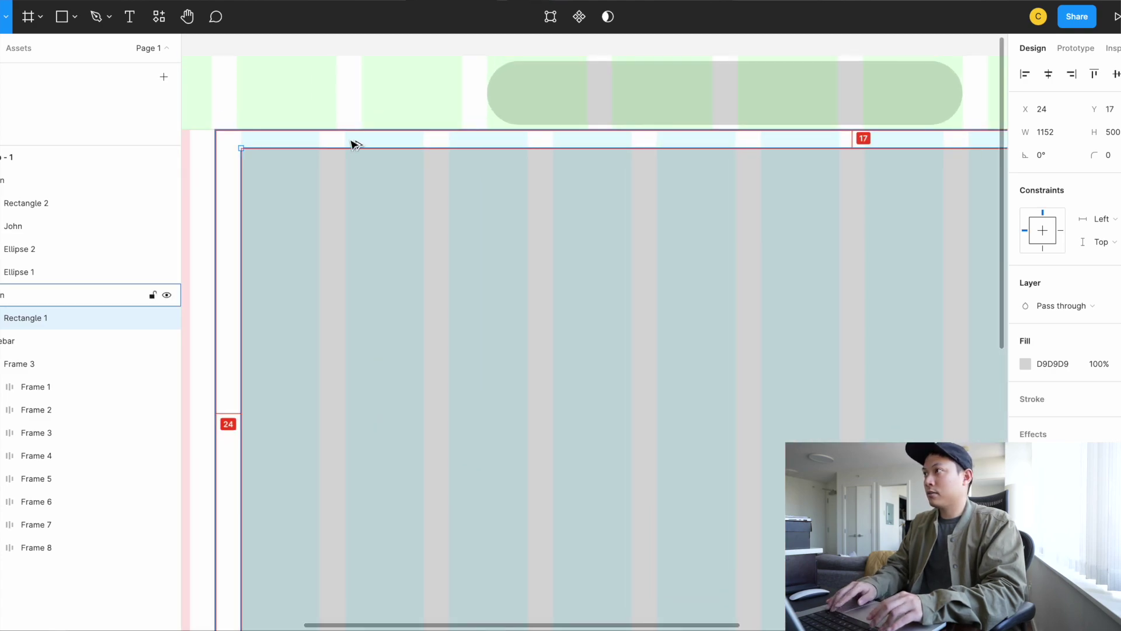
key(Down)
key(Down)
key(Down)
key(Down)
key(Down)
key(Down)
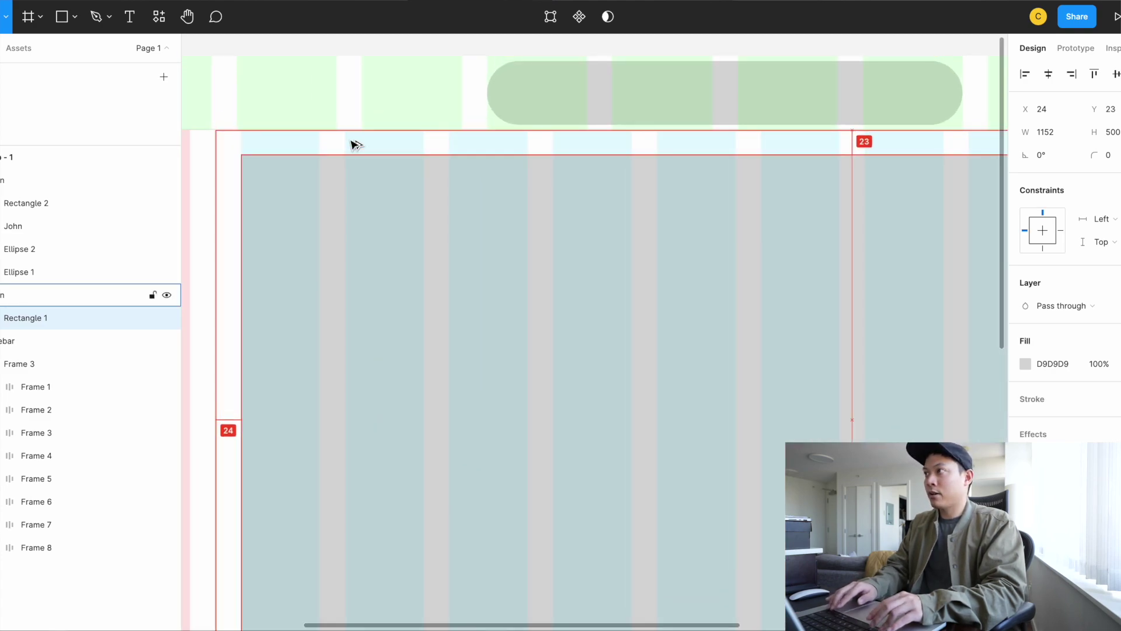
key(Down)
ctrl+scroll(350, 139, down, 5)
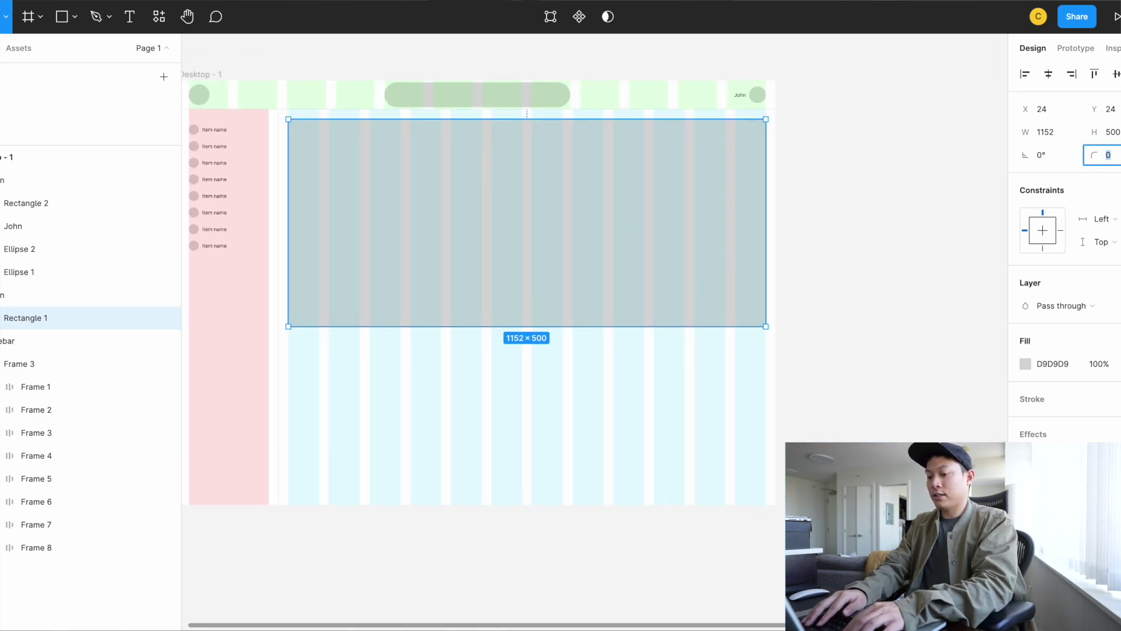
Set the grey rectangle's corner radius to 24
text(24)
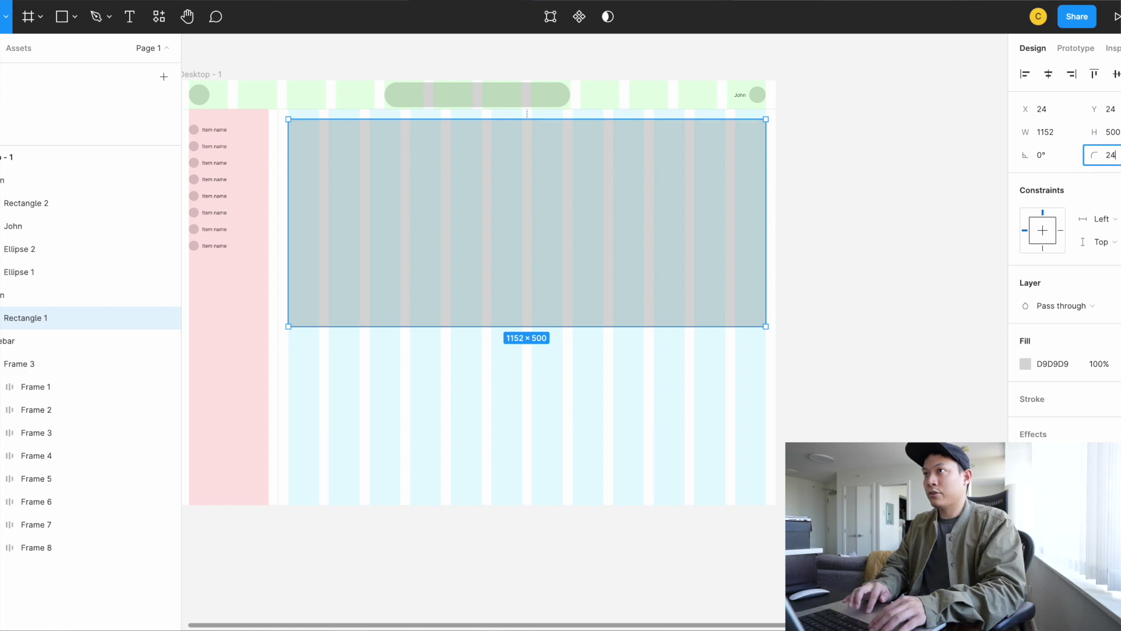
click(876, 158)
click(588, 209)
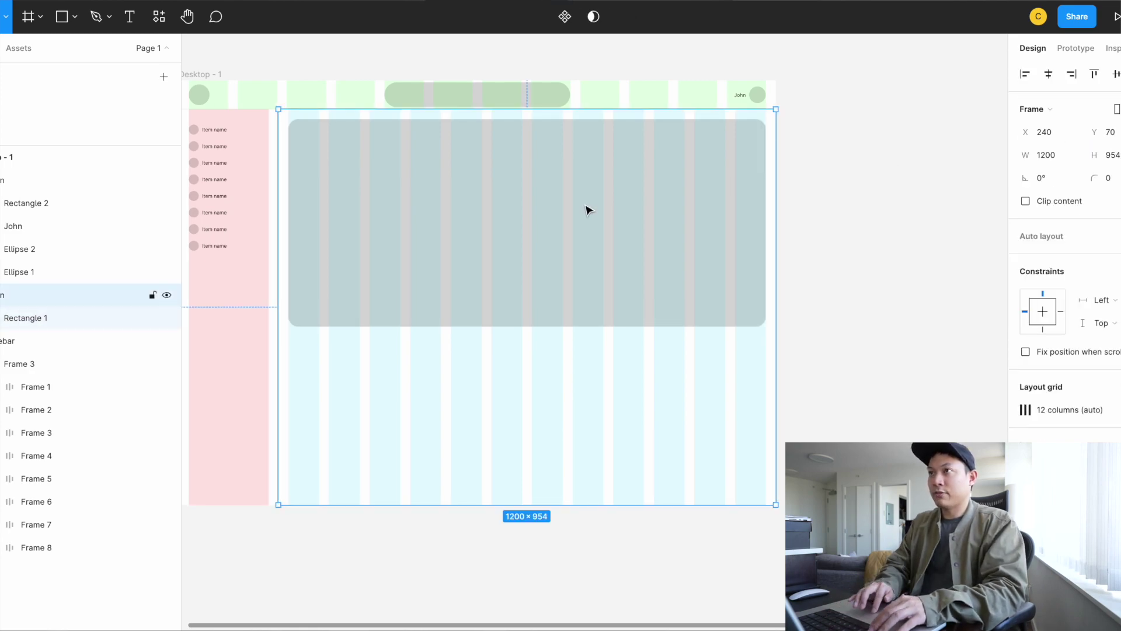
Duplicate the rounded rectangle 24 below the original and shorten the copy to a height of about 388
key(ctrl+g)
click(444, 221)
scroll(479, 228, left, 3)
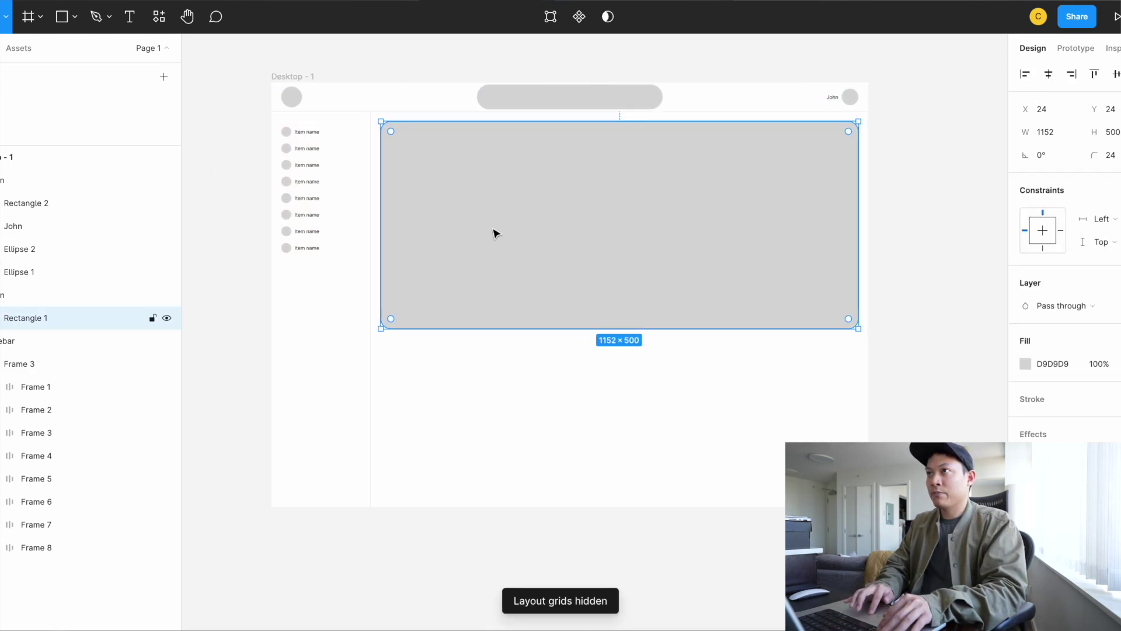
alt+drag(453, 163, 454, 396)
key(ctrl+g)
drag(564, 401, 545, 307)
drag(489, 546, 489, 501)
Resize the lower rectangle to a height of 382, leaving a 24 margin to the bottom edge of the main frame
scroll(489, 501, up, 5)
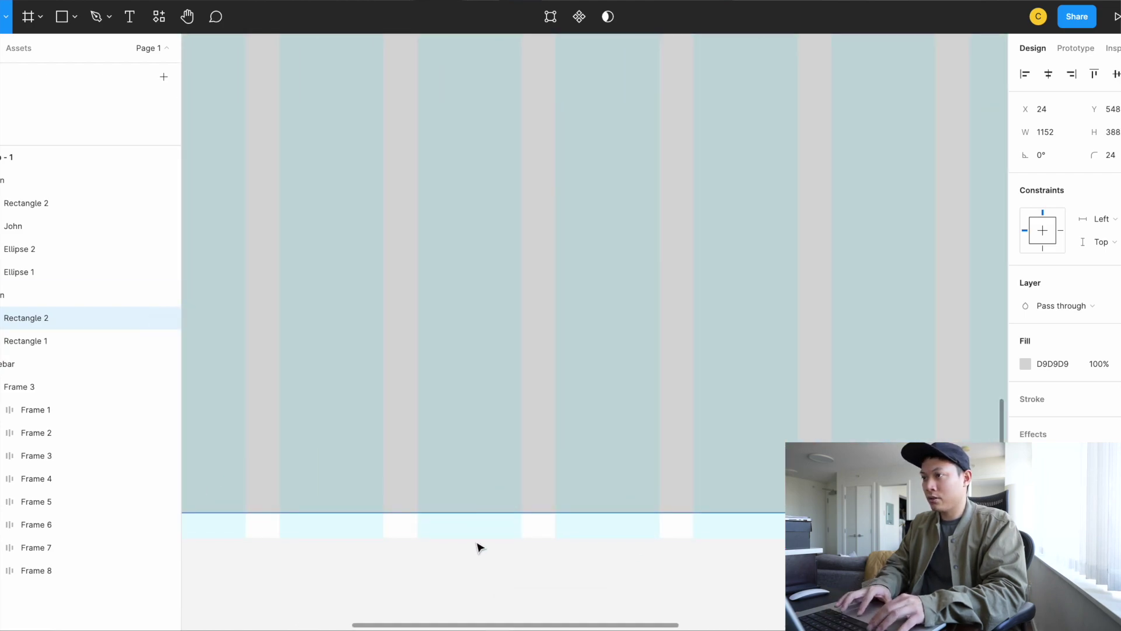
scroll(479, 541, up, 3)
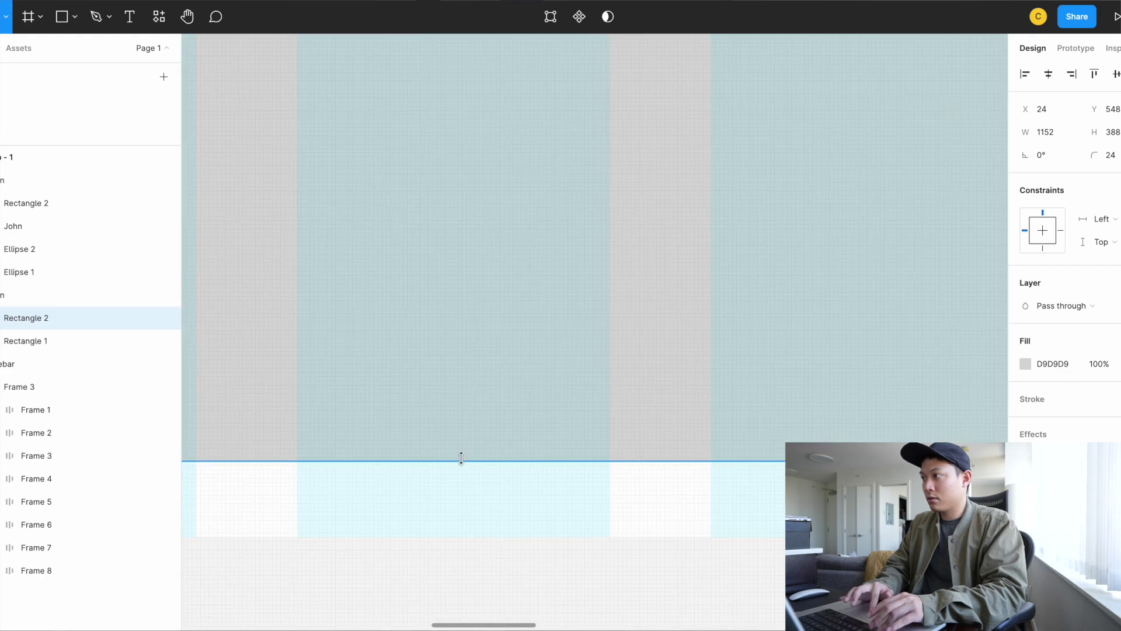
drag(462, 461, 461, 420)
scroll(470, 416, up, 3)
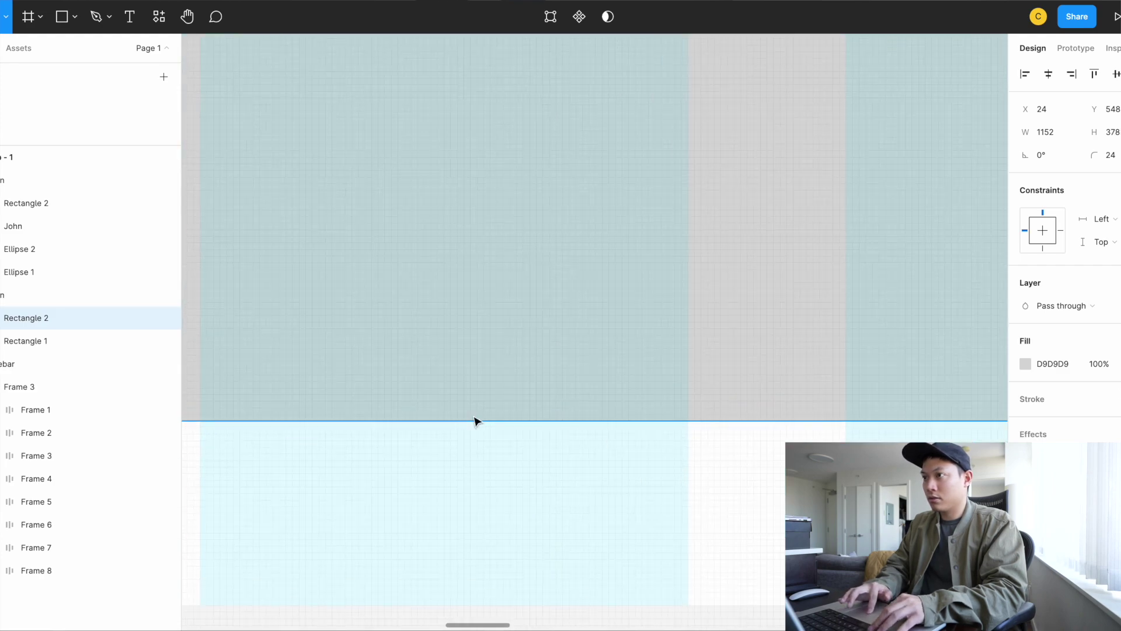
drag(473, 420, 475, 454)
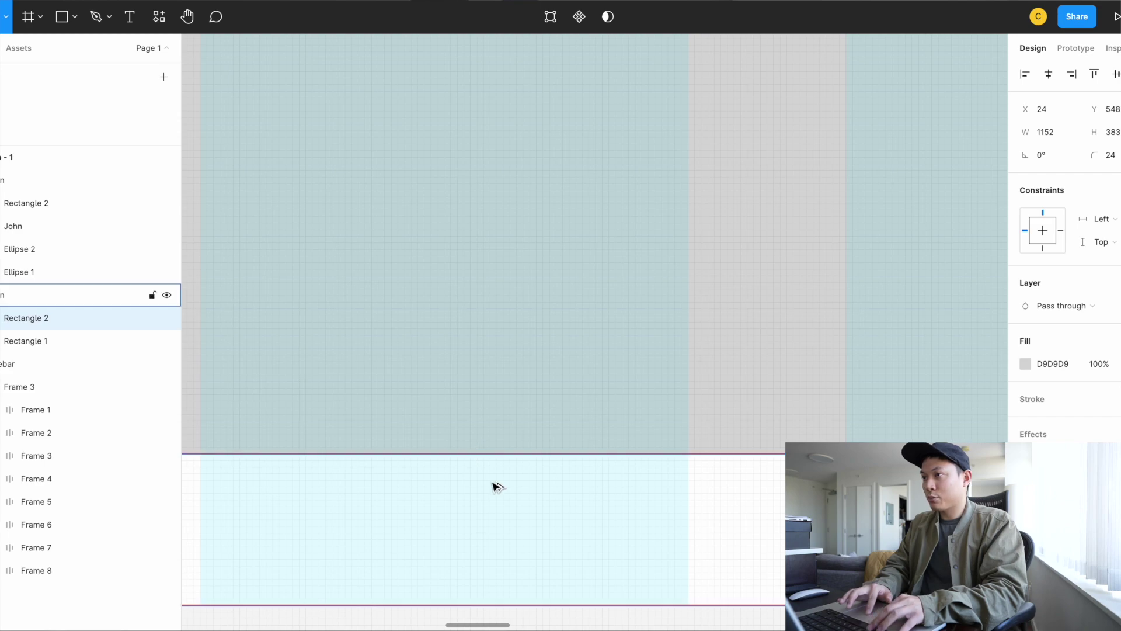
drag(485, 450, 484, 448)
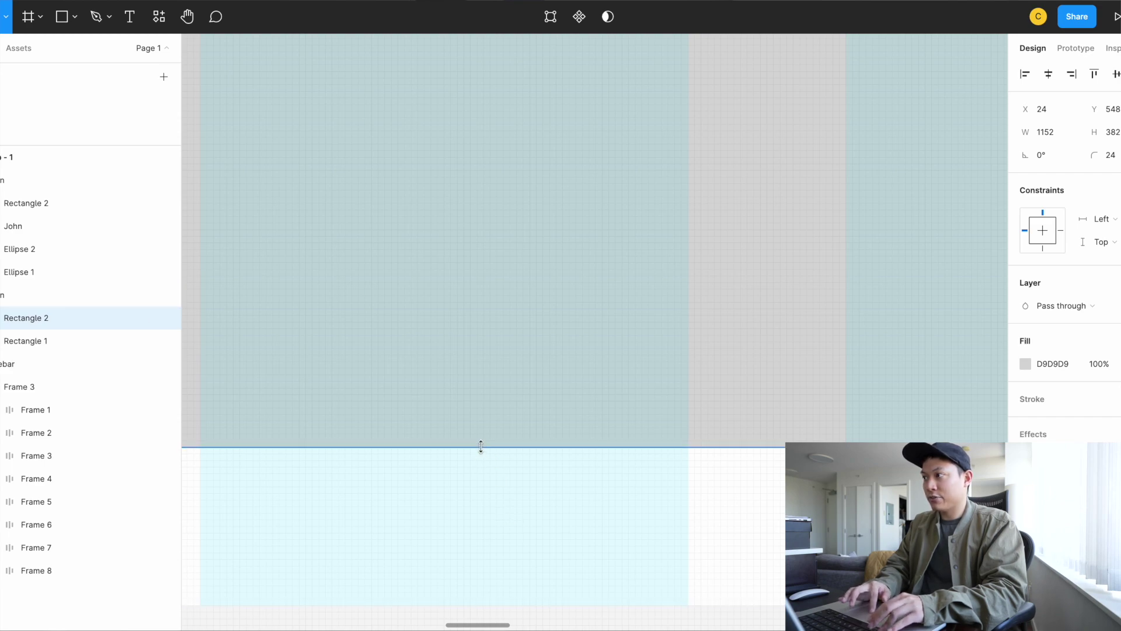
scroll(504, 517, down, 3)
scroll(503, 511, down, 5)
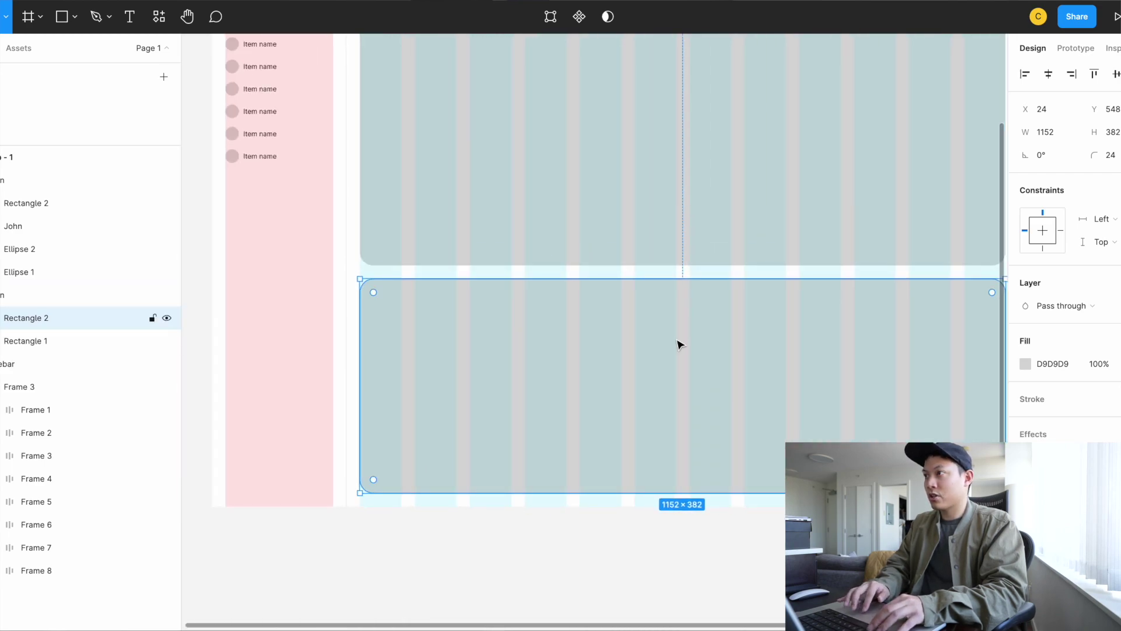
Narrow the lower rectangle to six columns, 564 wide, and duplicate it beside itself with a 24 gap
scroll(904, 383, down, 5)
scroll(824, 377, up, 3)
drag(846, 378, 597, 380)
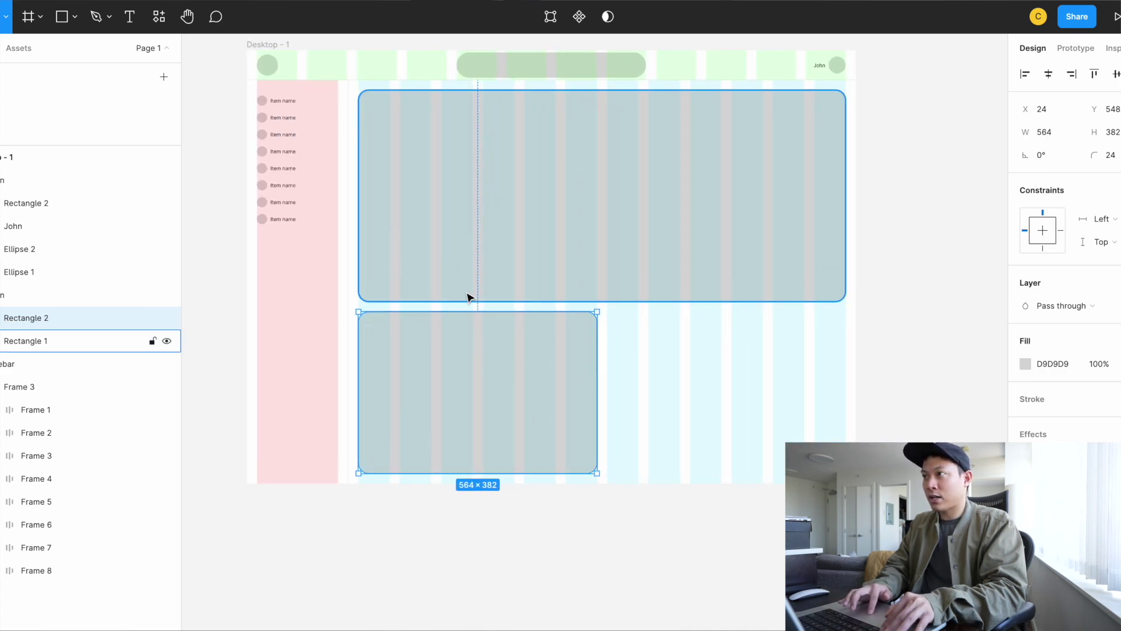
alt+drag(425, 356, 668, 376)
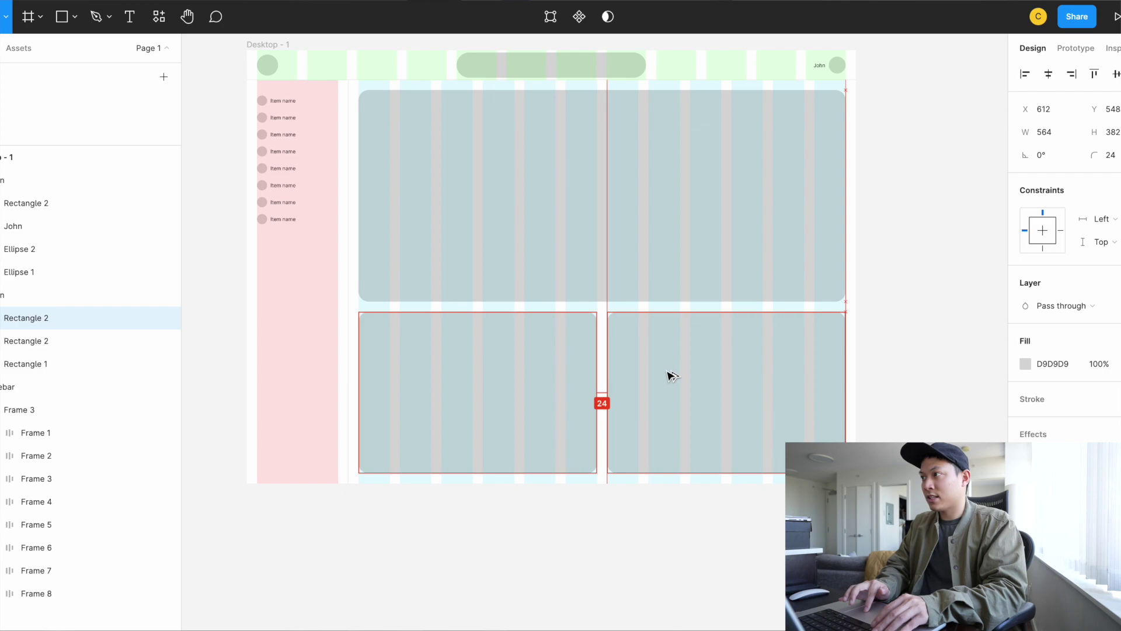
Turn the second lower rectangle into two 270-wide rectangles spaced 24 apart and style both as thin outlines without grey fill
drag(845, 374, 779, 368)
shift+click(661, 368)
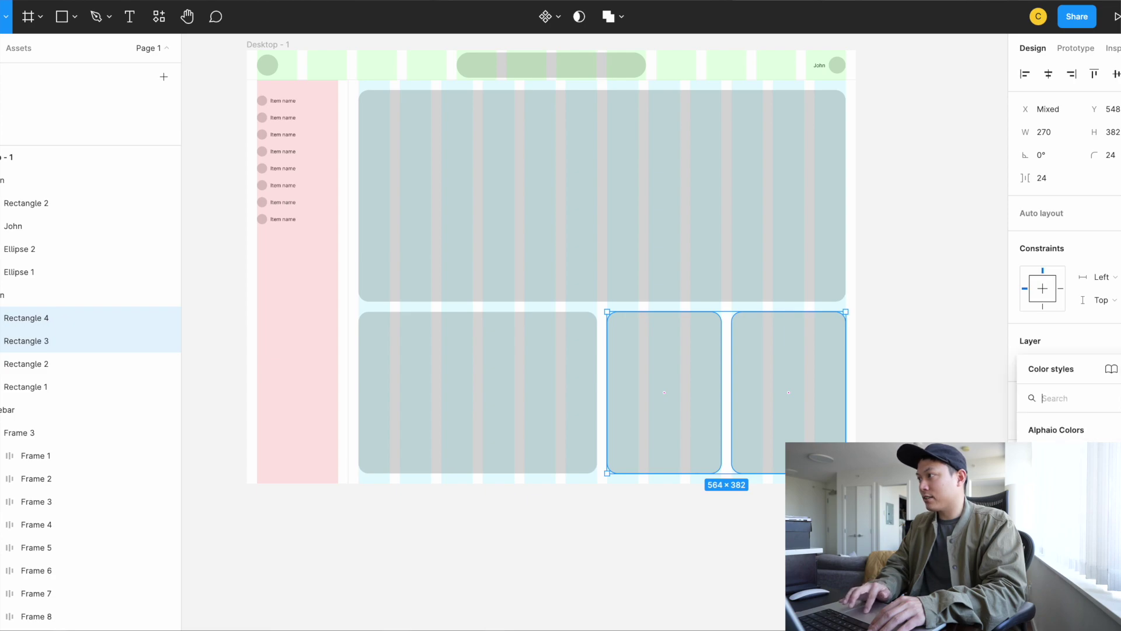
key(Escape)
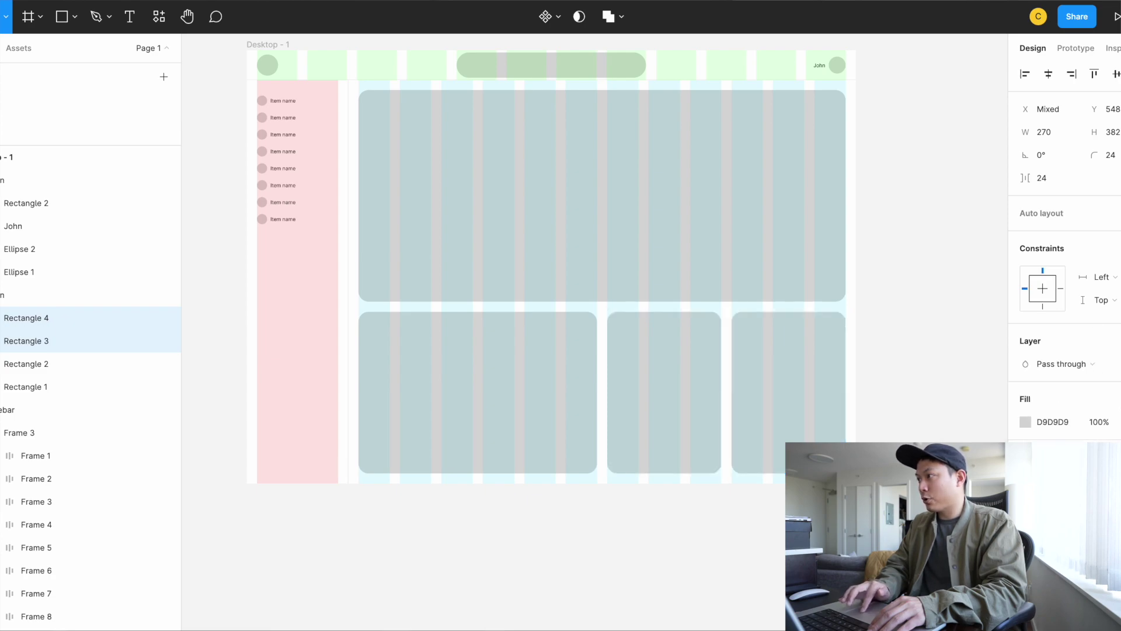
click(913, 396)
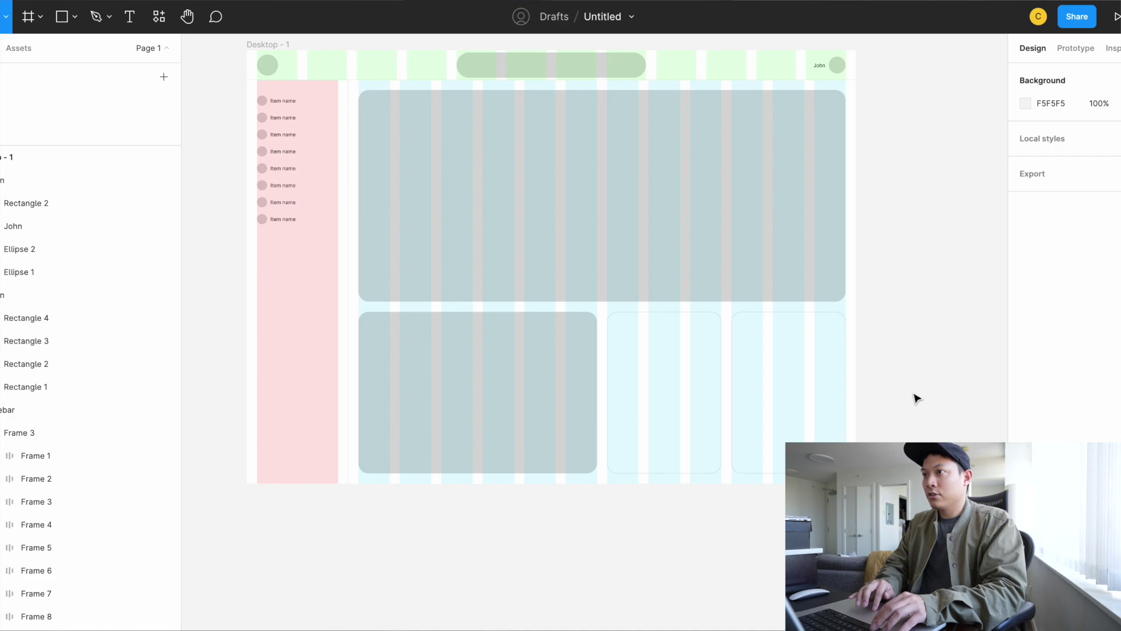
key(ctrl+g)
key(ctrl+g)
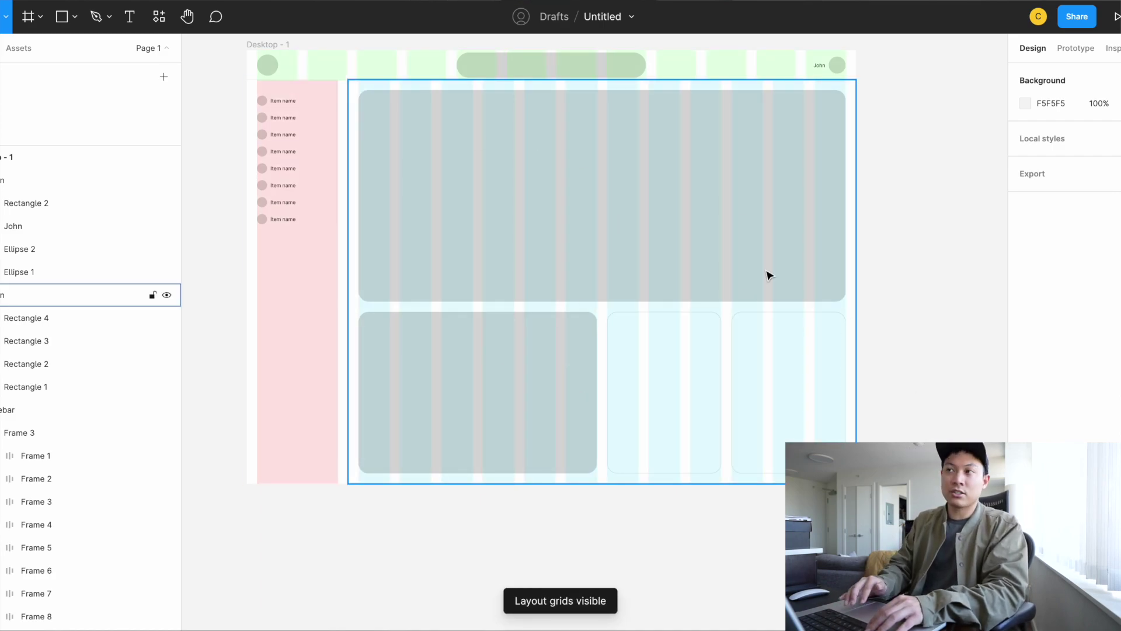
Try resizing the wide lower rectangle off the column grid, including to a width of 519, and undo the resizing
click(500, 403)
drag(595, 354, 633, 353)
key(ctrl+z)
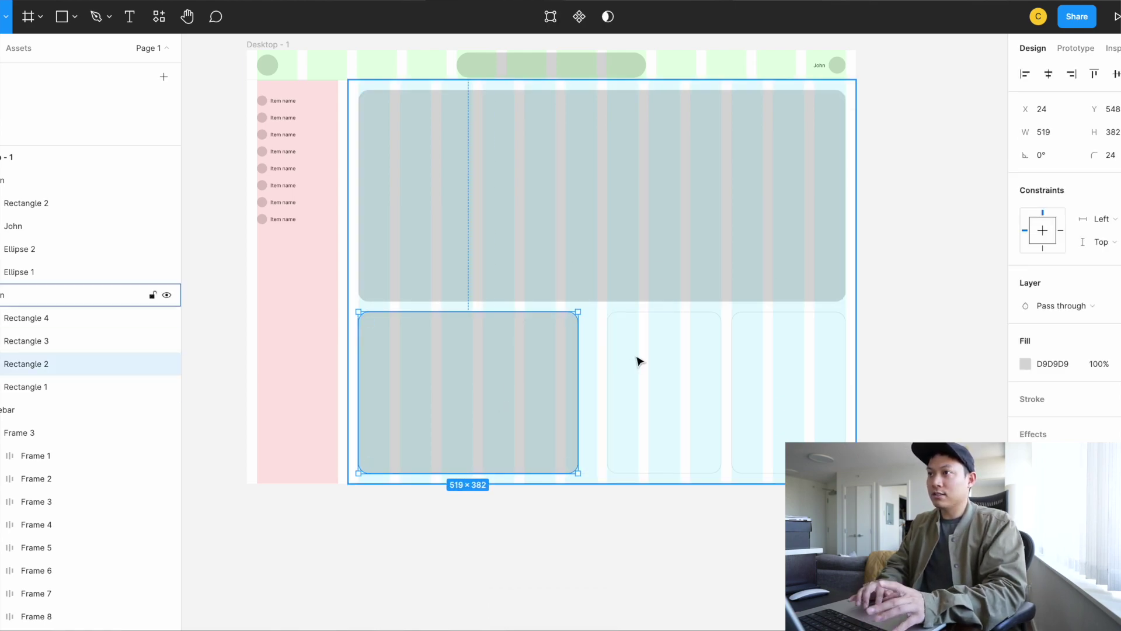
key(ctrl+z)
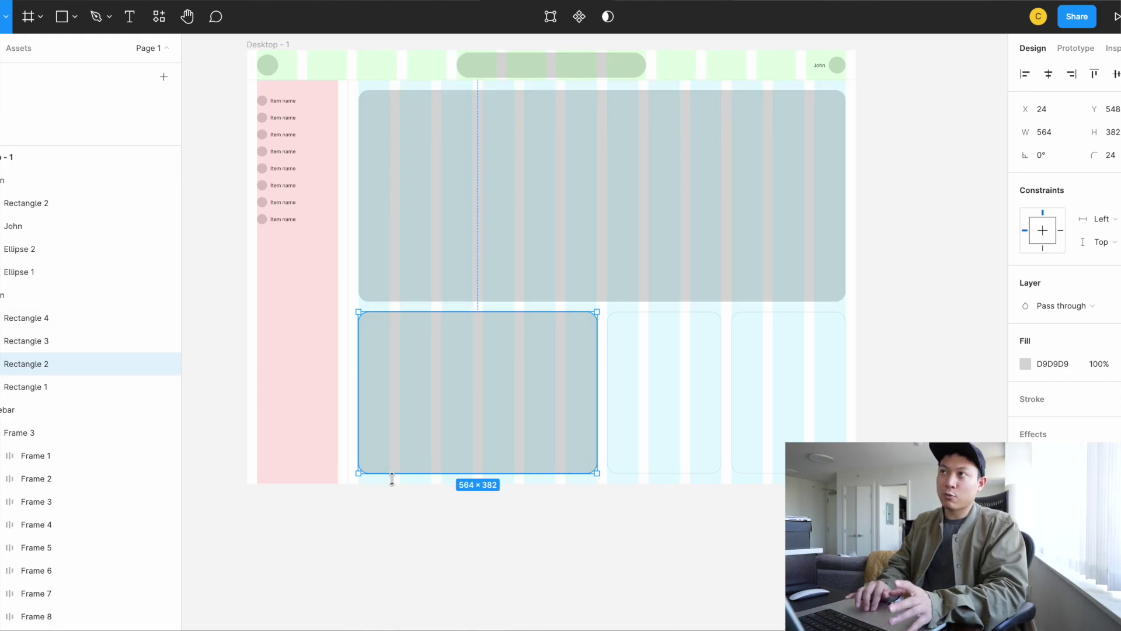
scroll(392, 478, up, 5)
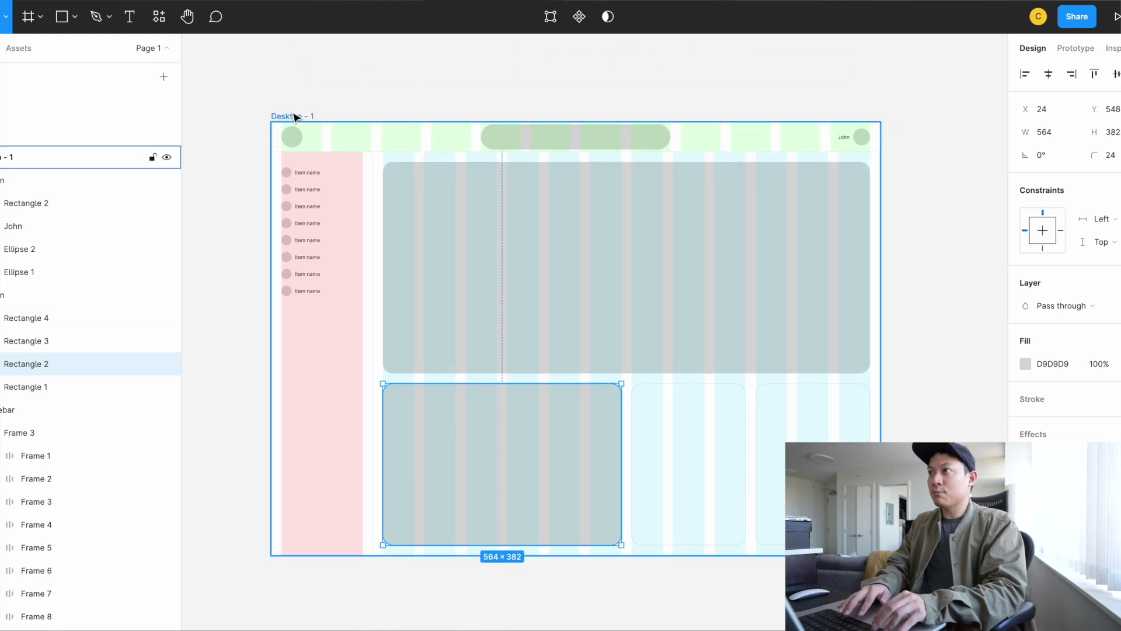
click(295, 117)
click(342, 96)
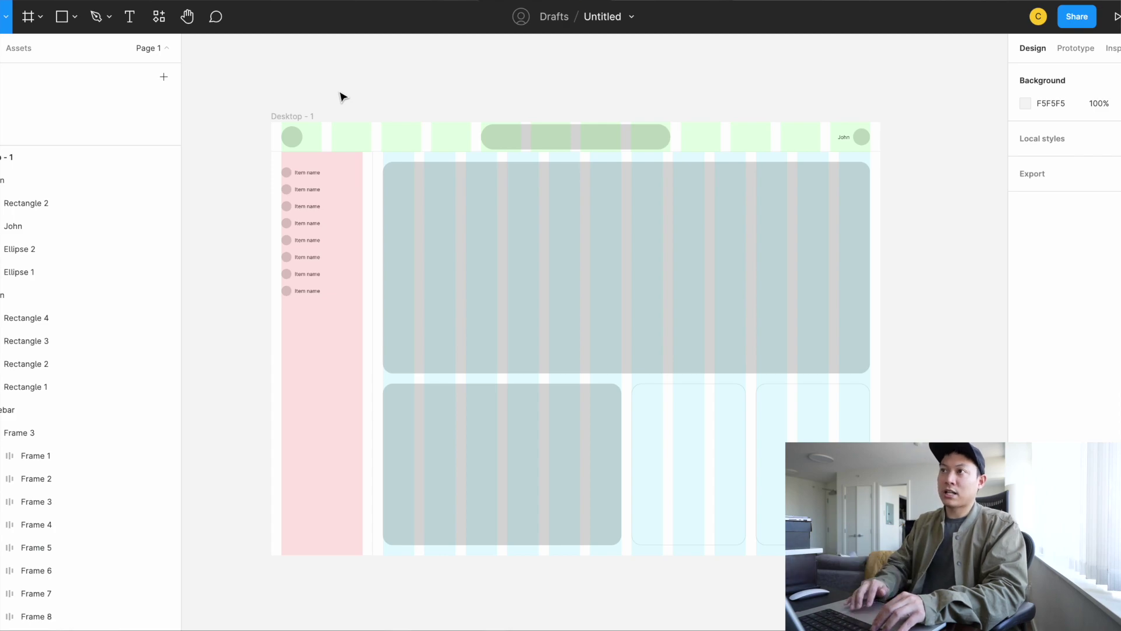
click(517, 322)
click(560, 413)
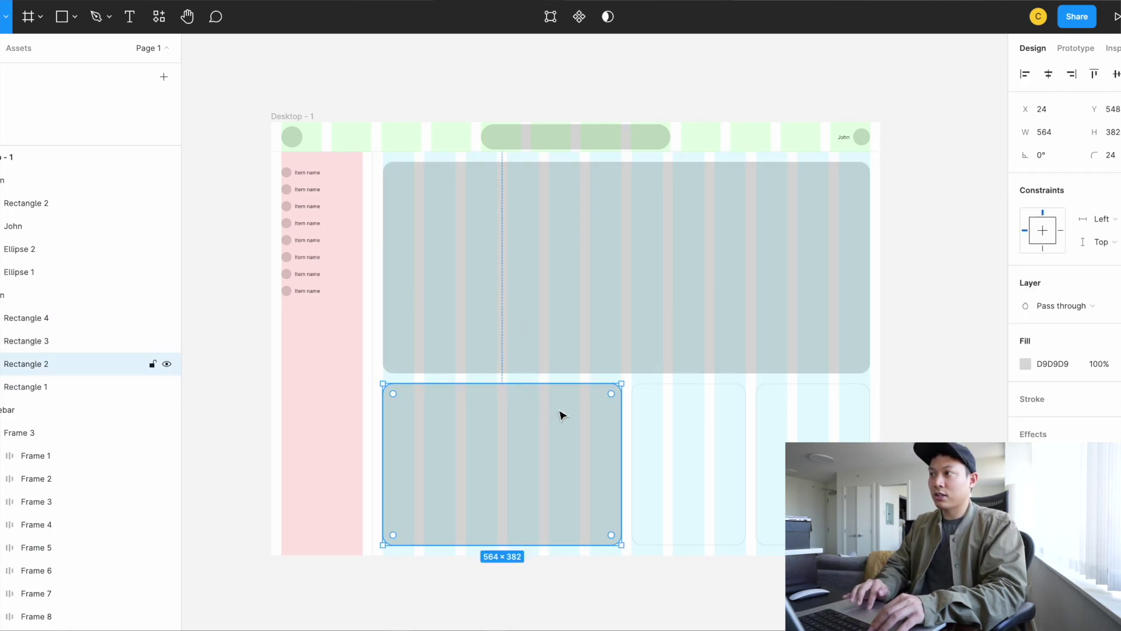
click(887, 410)
Wrap the three lower rectangles of the main frame in a horizontal auto layout with 24 spacing
click(660, 399)
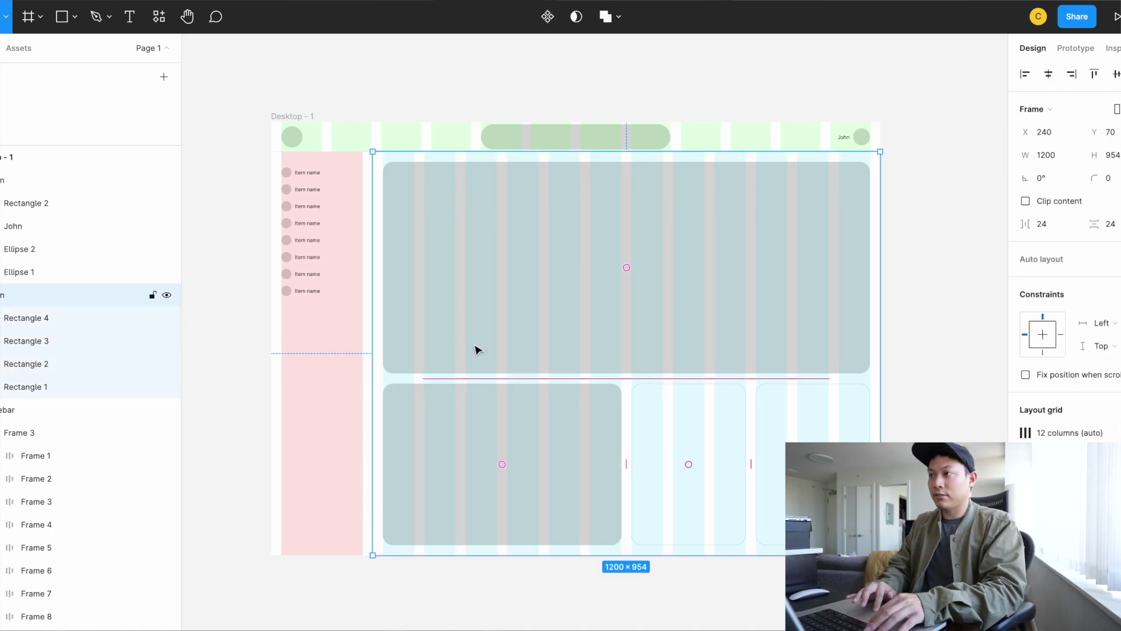
click(507, 442)
click(675, 438)
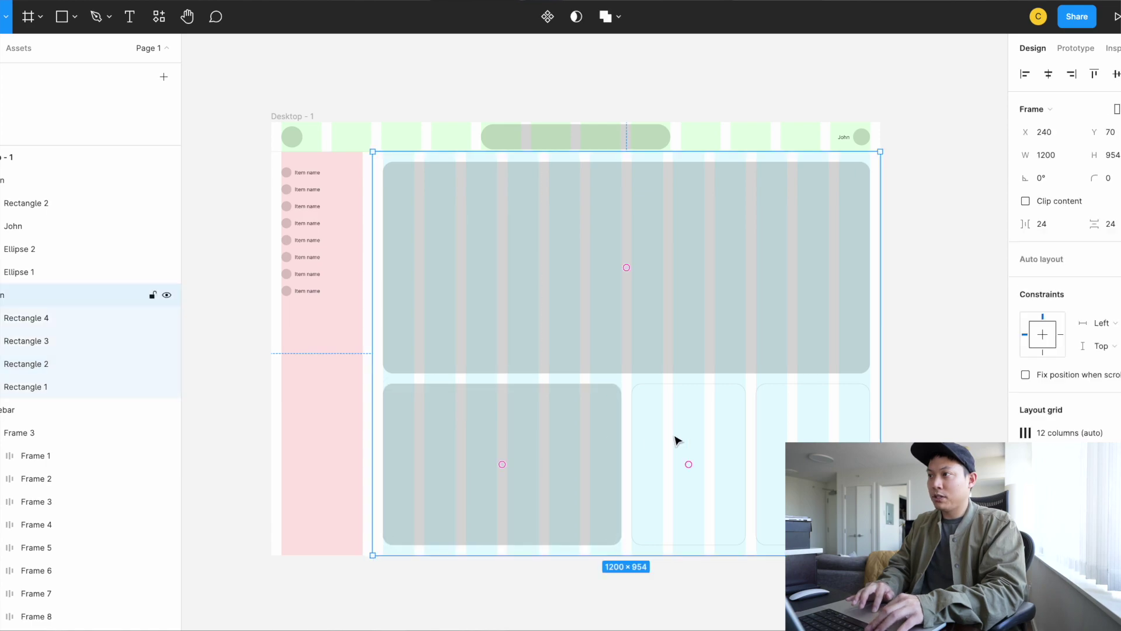
click(637, 420)
shift+click(563, 433)
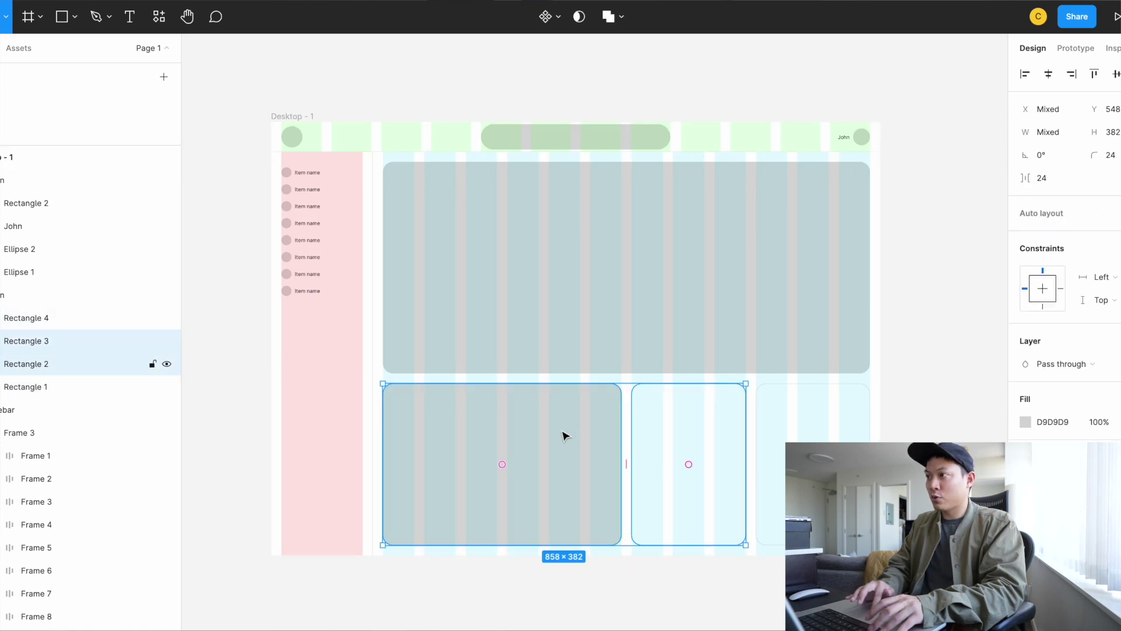
shift+click(759, 427)
right_click(759, 426)
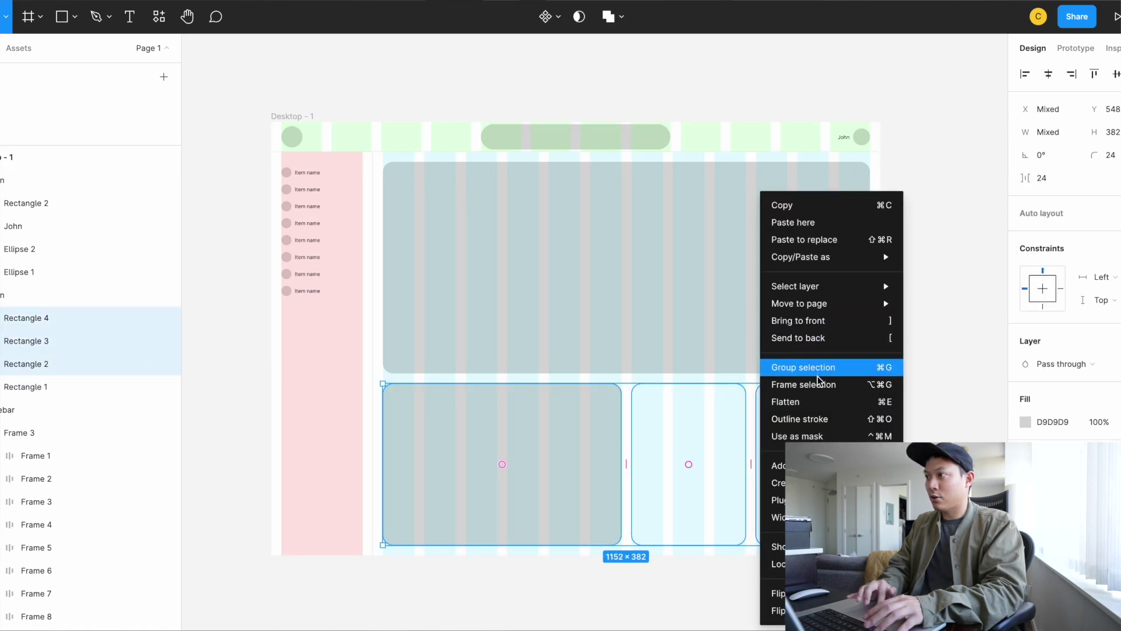
click(775, 465)
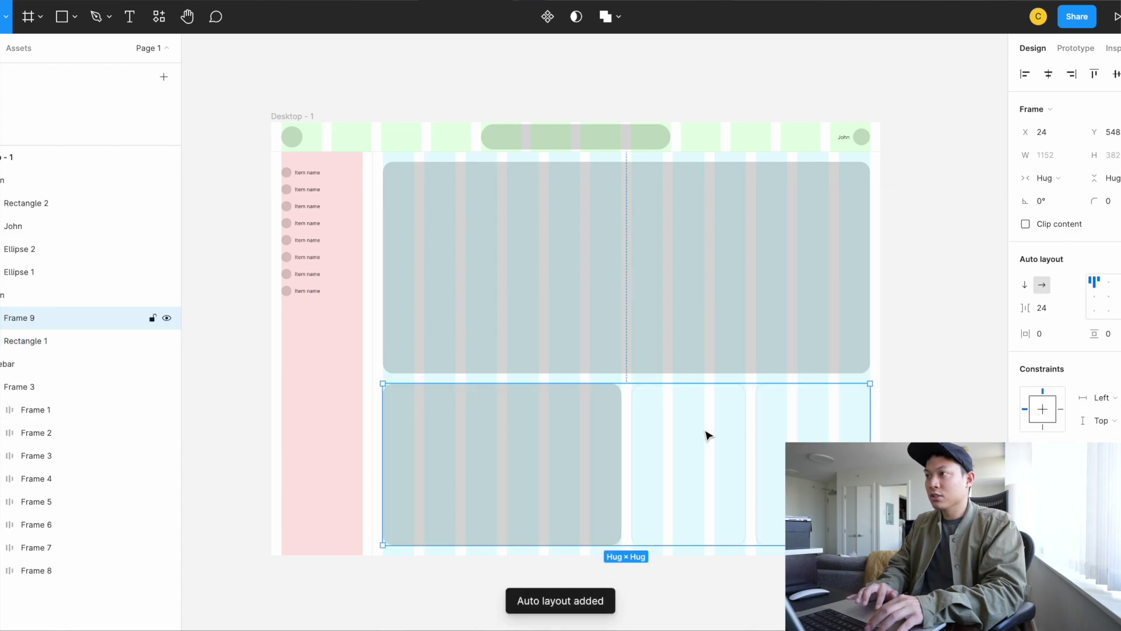
Try deleting the middle outlined rectangle from the lower auto layout row and undo the deletion
key(Escape)
double_click(633, 391)
key(Delete)
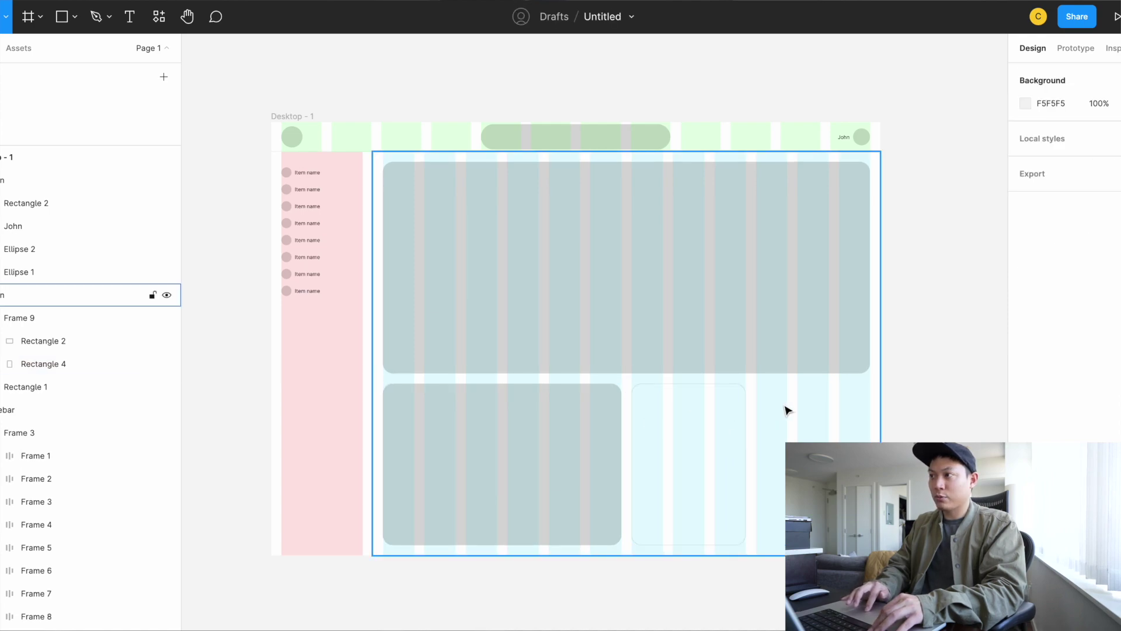
key(ctrl+z)
key(Escape)
key(Escape)
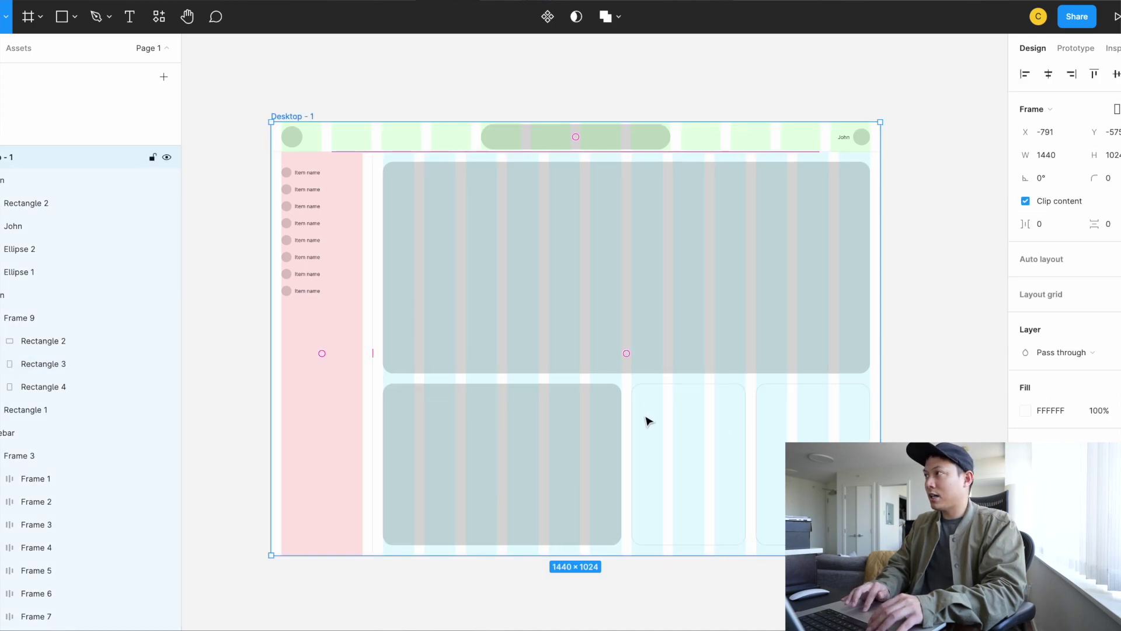
Set the width of the grey rectangle in the lower auto layout row to Fill container
click(604, 418)
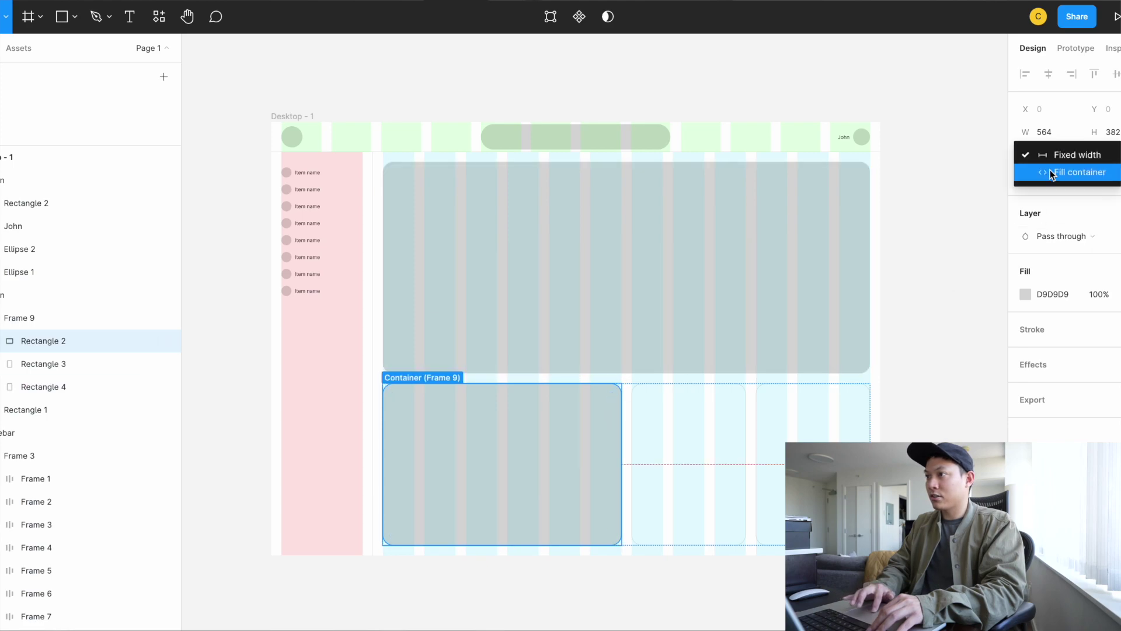
click(1069, 172)
Try deleting the two outlined rectangles in the lower row one after the other and undo the deletions
click(639, 395)
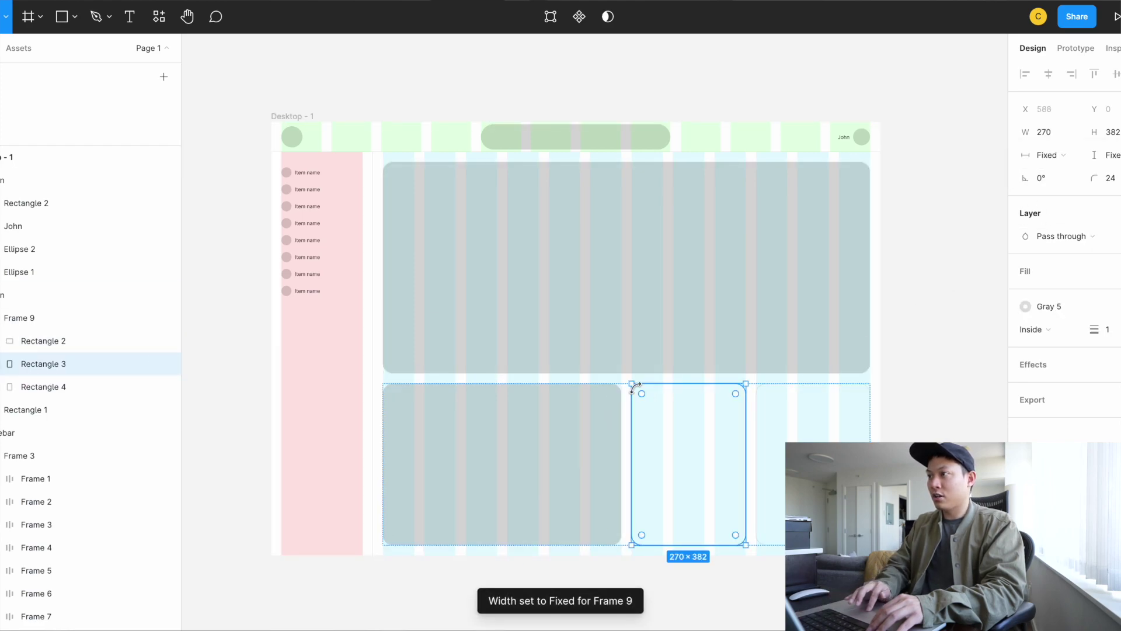
key(Delete)
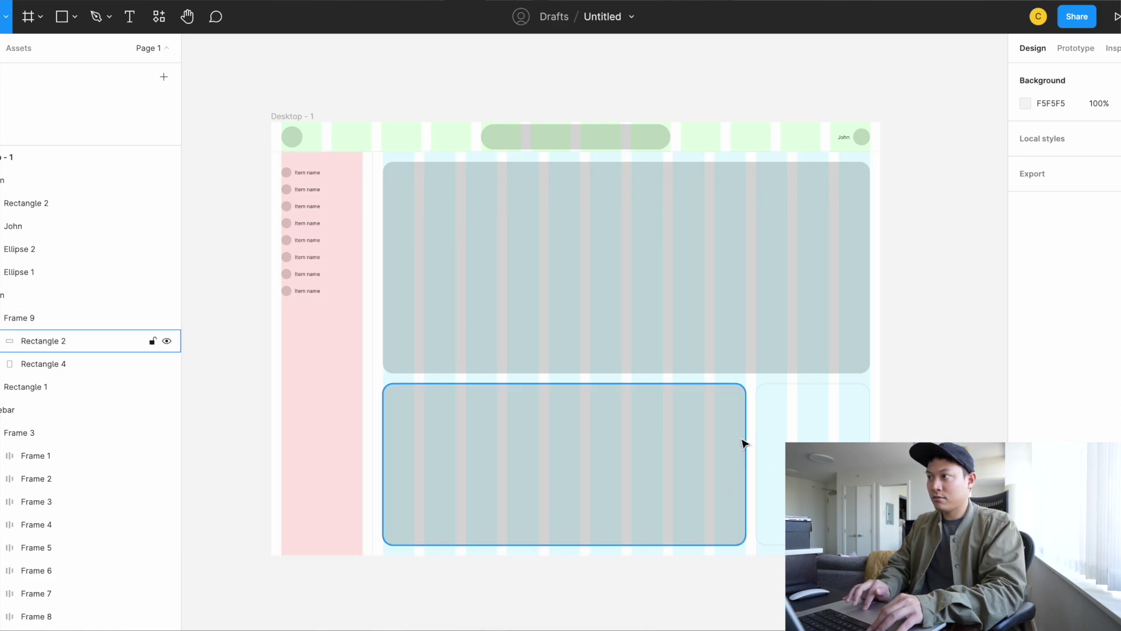
click(763, 435)
key(Delete)
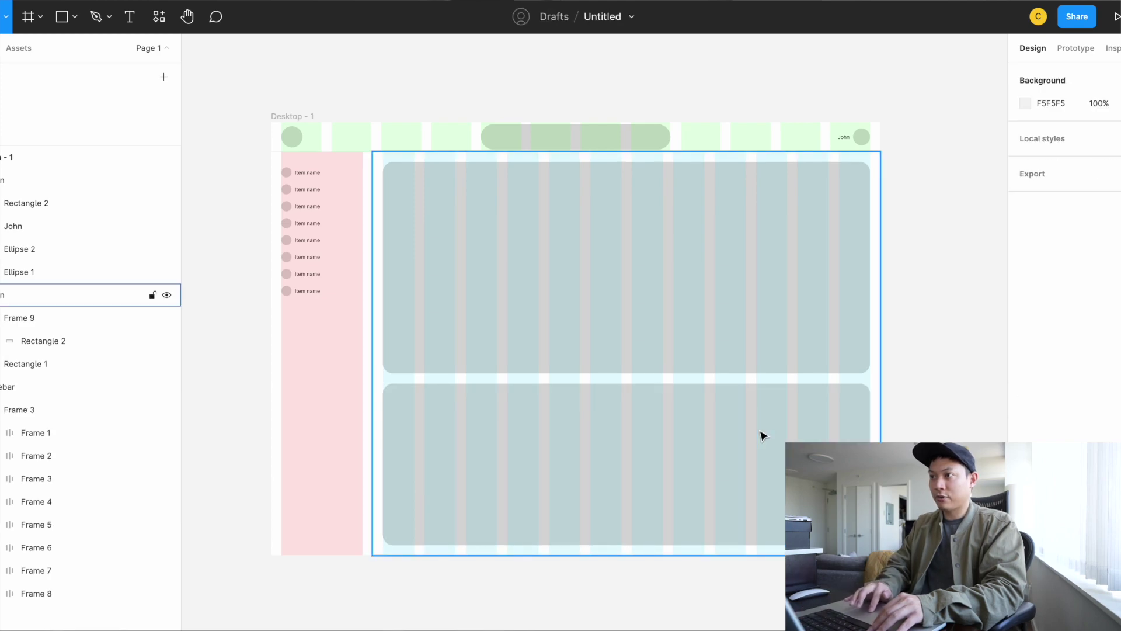
key(ctrl+z)
key(ctrl+z)
key(ctrl+z)
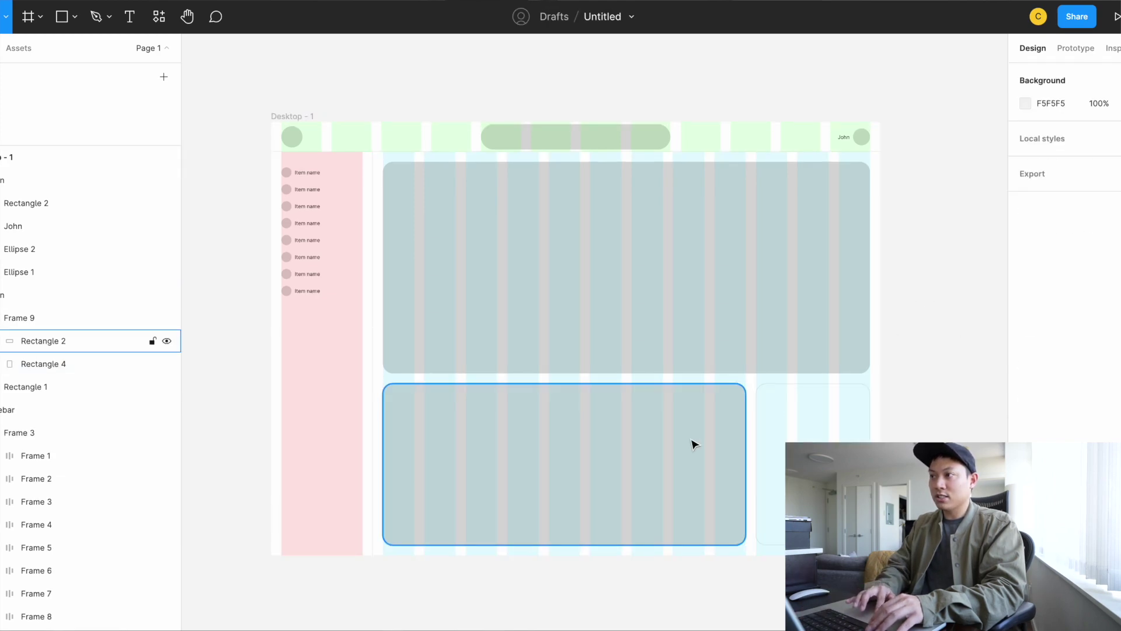
Hide the layout grids to view the desktop layout without its columns
click(480, 348)
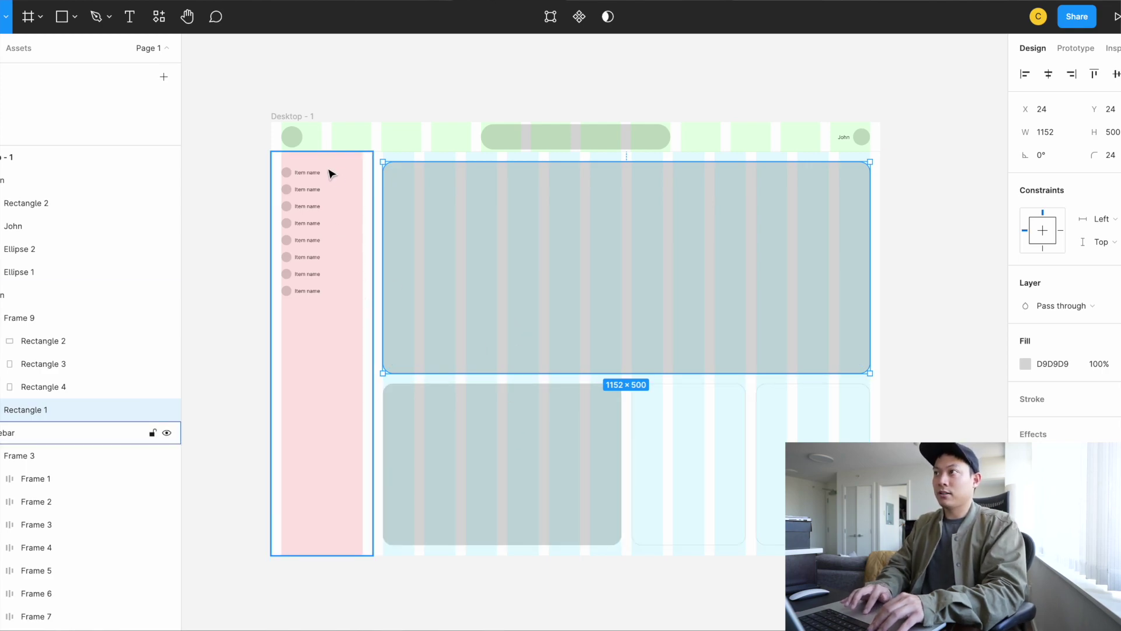
click(688, 96)
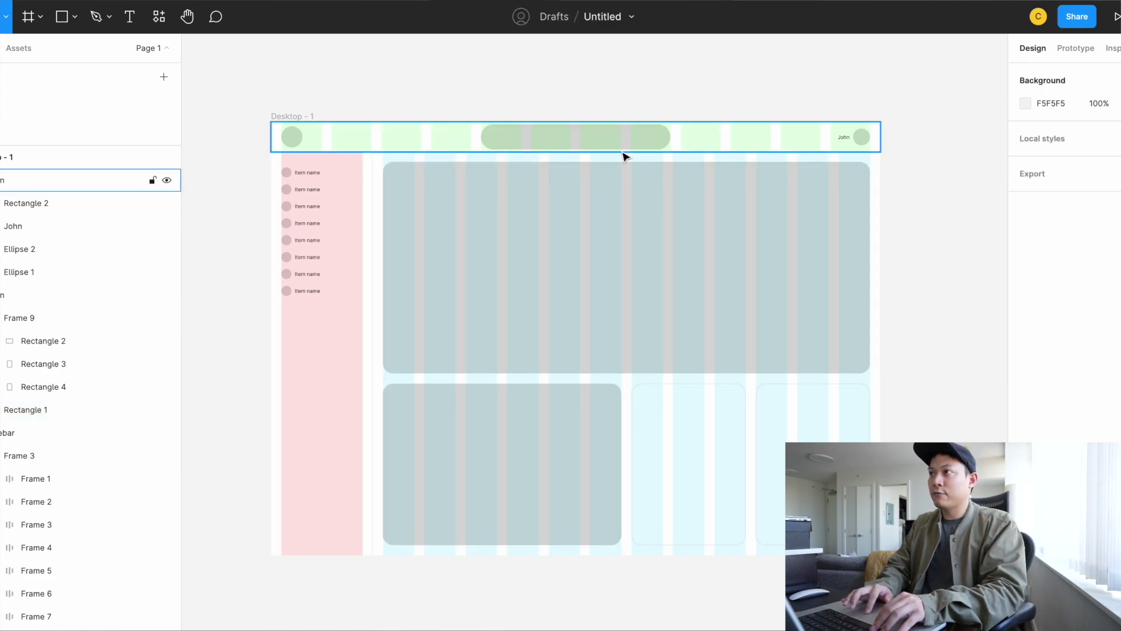
scroll(624, 155, up, 5)
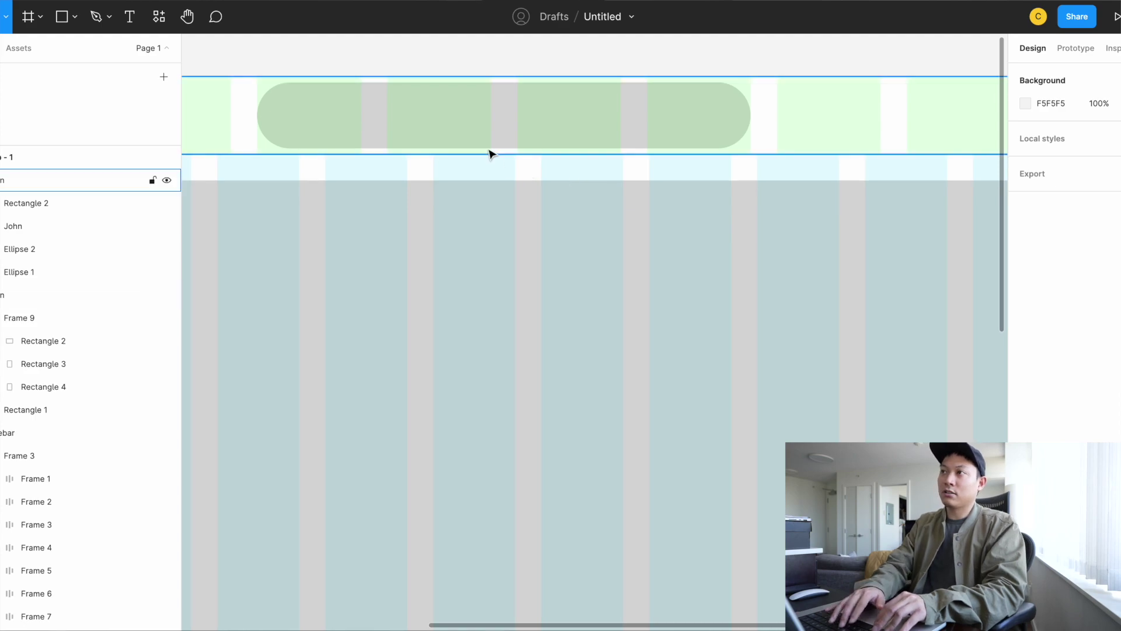
scroll(490, 151, down, 2)
key(ctrl+g)
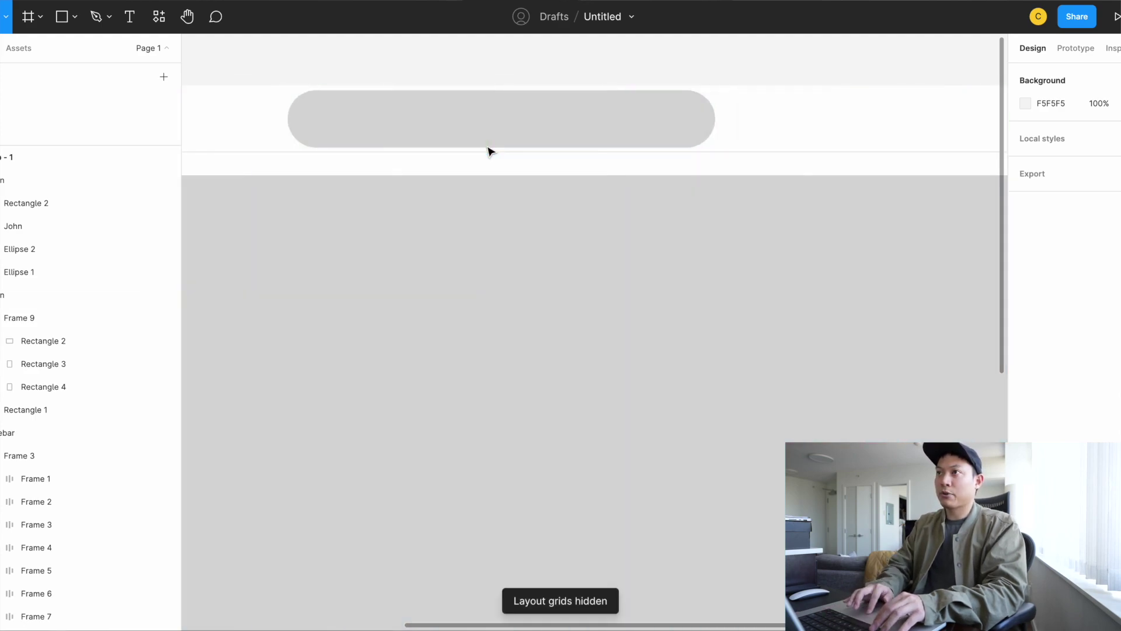
scroll(490, 150, down, 5)
scroll(476, 96, left, 2)
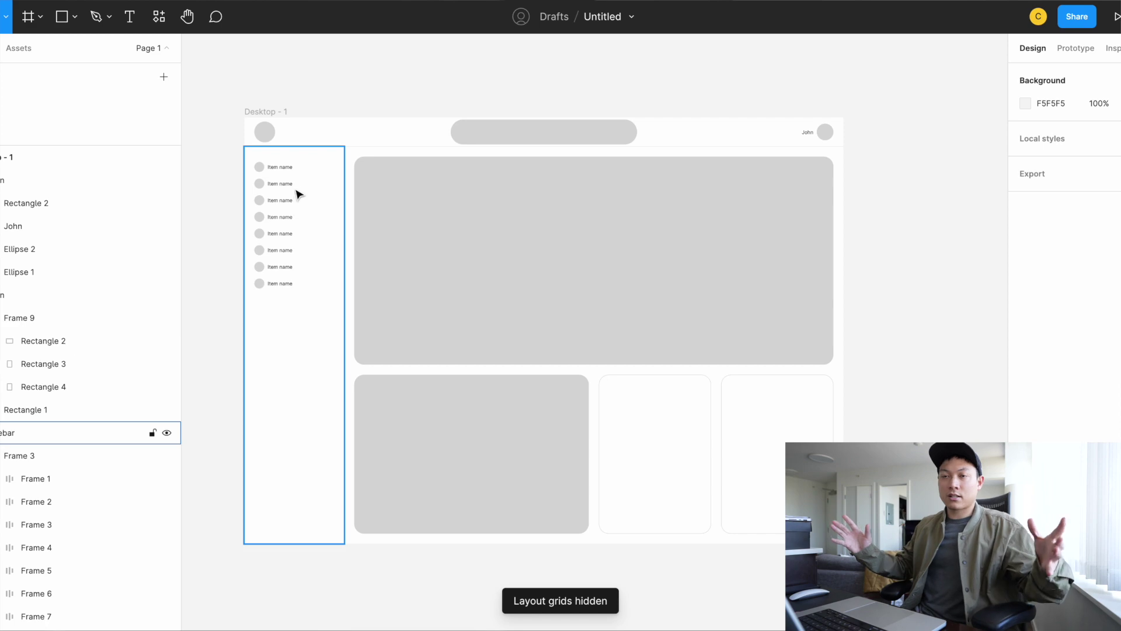